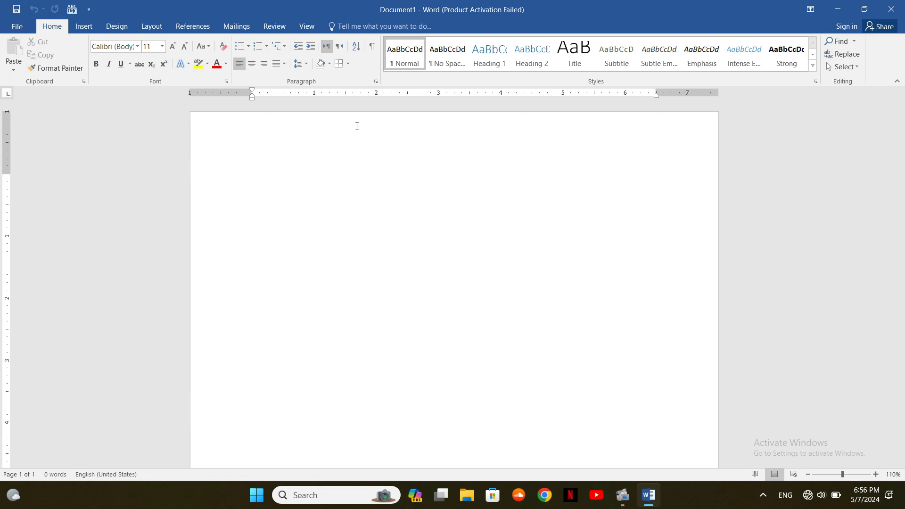
Type 'abcdef' on the first line of the blank document
type("abcd")
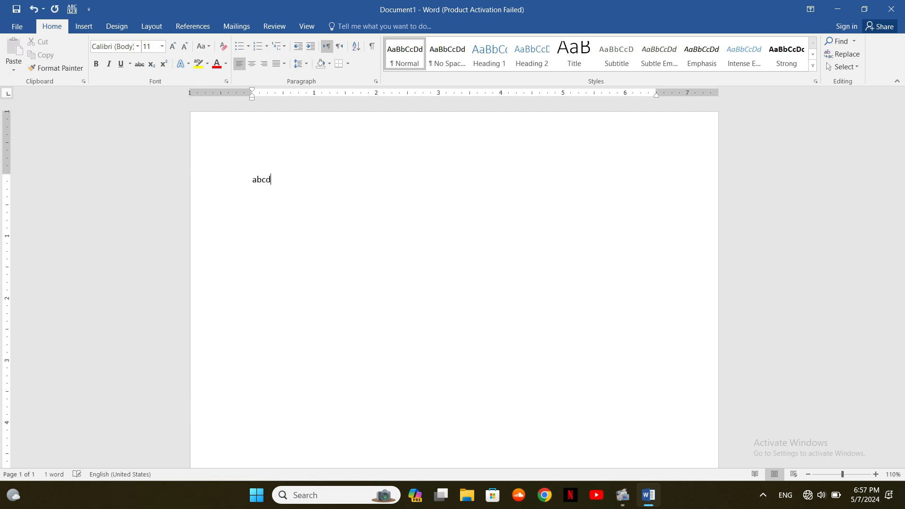
type("ef")
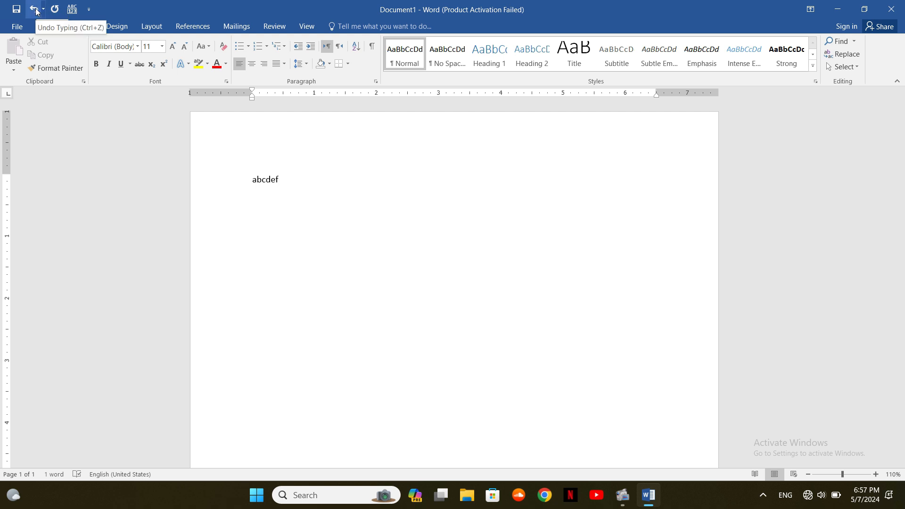
Search Windows for 'magni' and launch the Magnifier app
key("super")
type("magni")
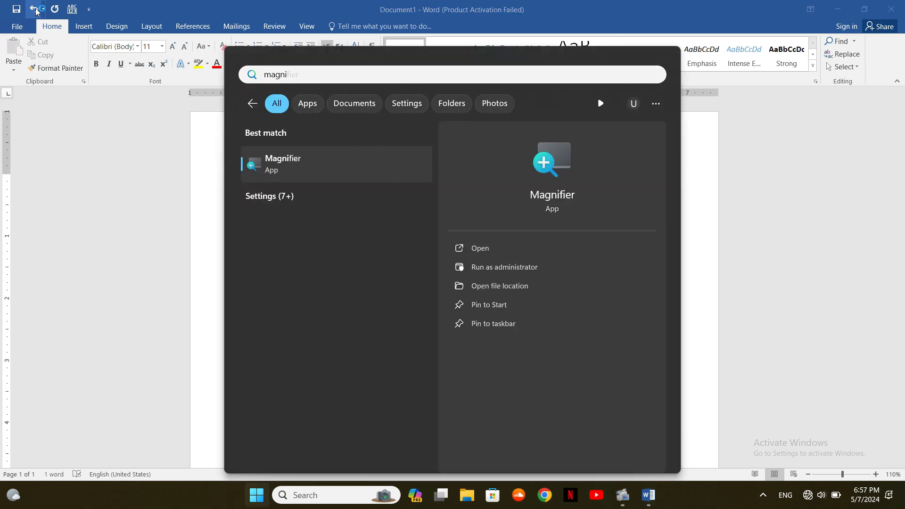
key("Return")
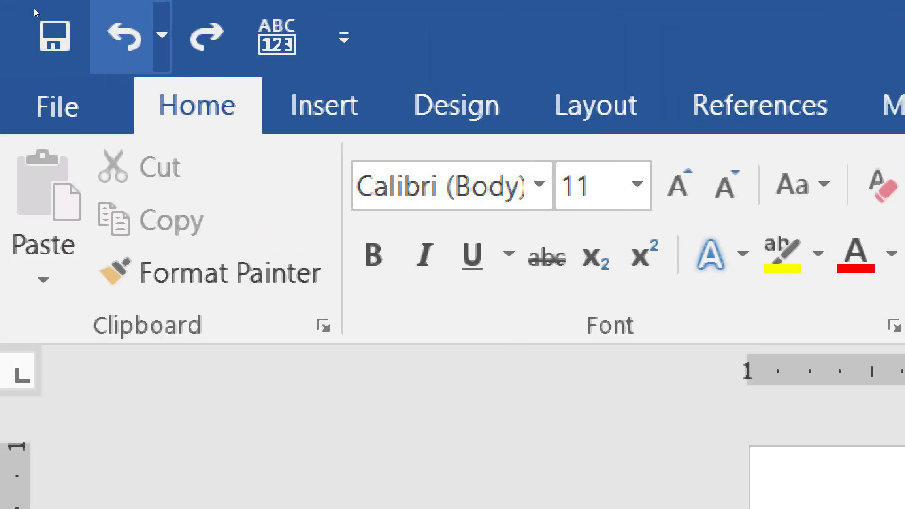
Undo the last typing with the Quick Access Toolbar Undo, leaving 'abcd'
left_click(123, 37)
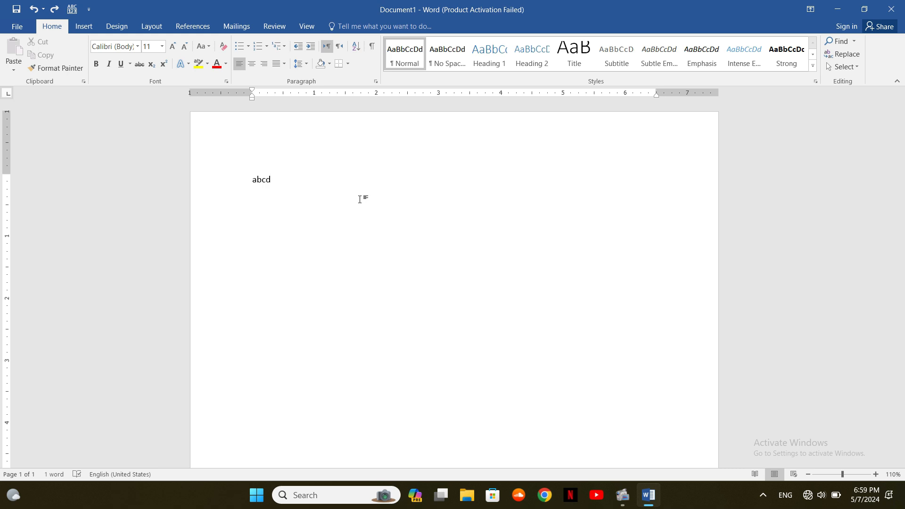
Type 'ef' after abcd, then undo letter by letter until the line reads 'abc'
type("ef")
key("ctrl+z")
key("ctrl+z")
key("ctrl+z")
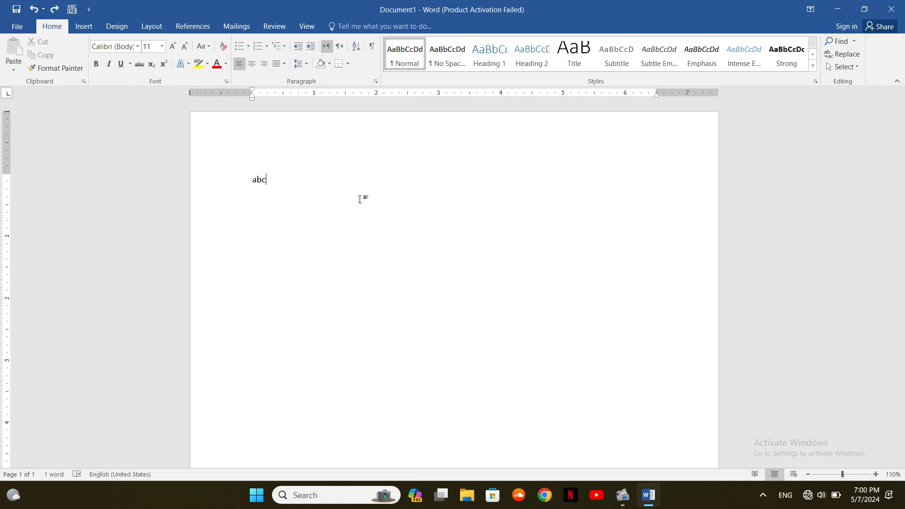
Redo three times to restore the letters d, e and f
left_click(55, 10)
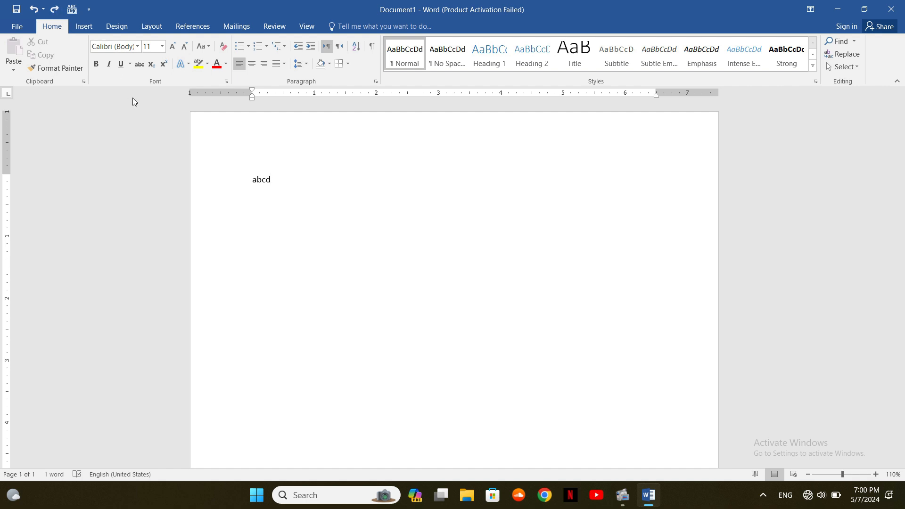
left_click(58, 10)
left_click(58, 10)
Append '-_' so the line reads 'Abcdef-_', then select all and deselect
type("-_")
key("ctrl+a")
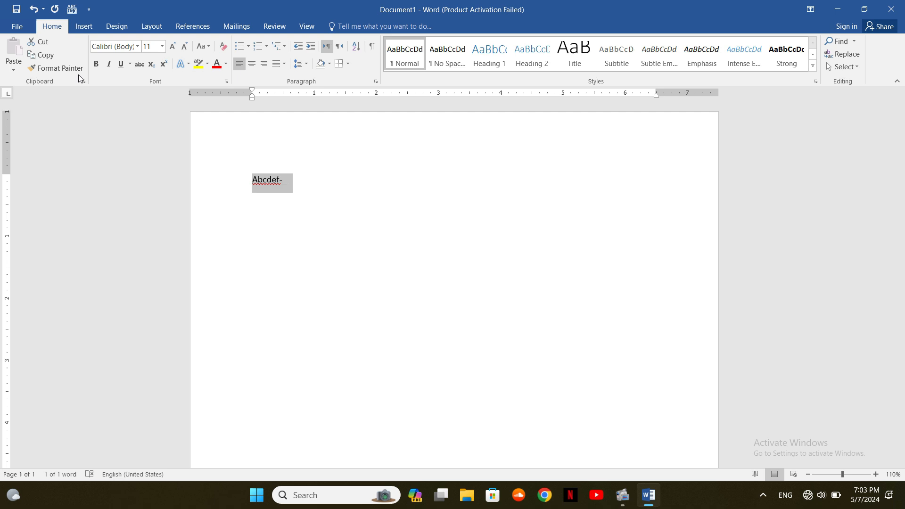
key("Right")
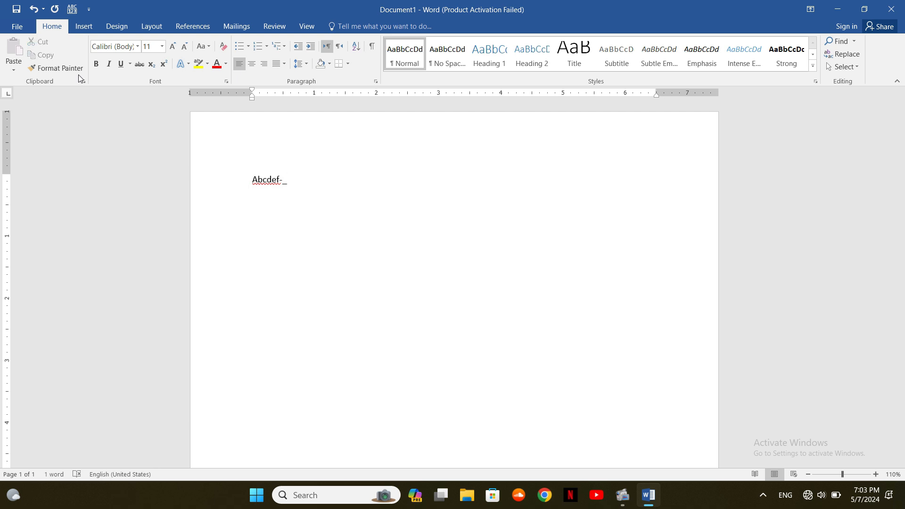
Open the Symbol dialog through Insert > Symbol > More Symbols
left_click(82, 26)
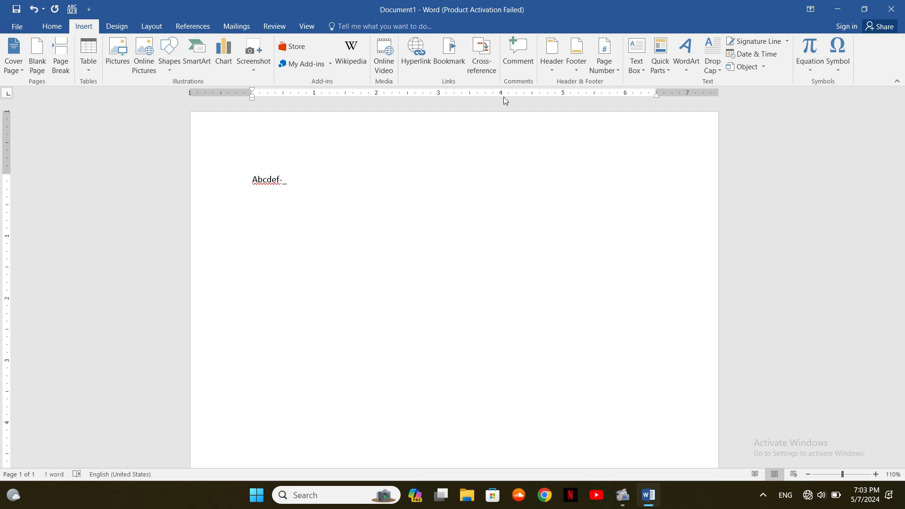
left_click(840, 75)
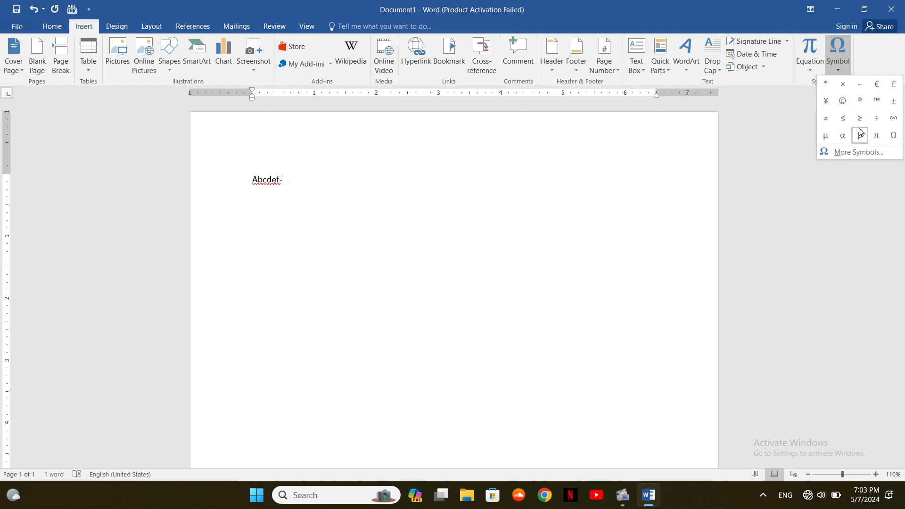
left_click(851, 153)
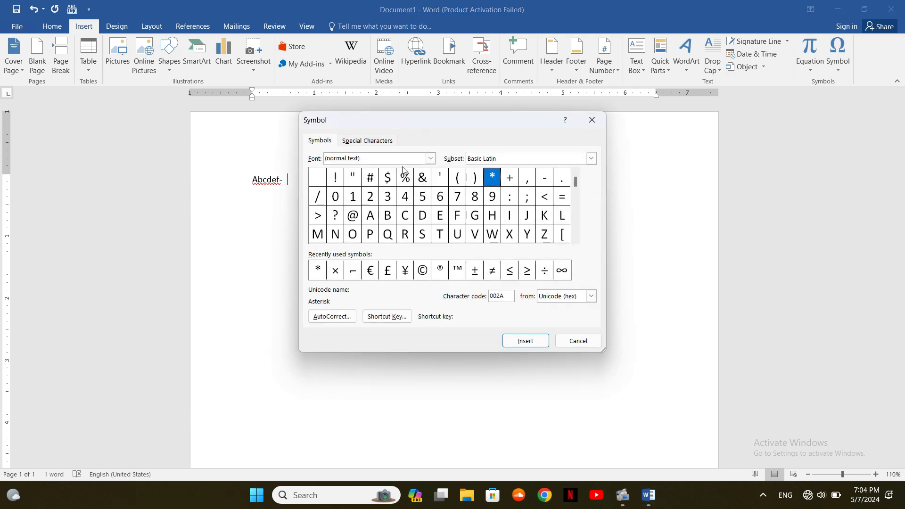
Browse the Special Characters list, then cancel the Symbol dialog without inserting anything
left_click(375, 144)
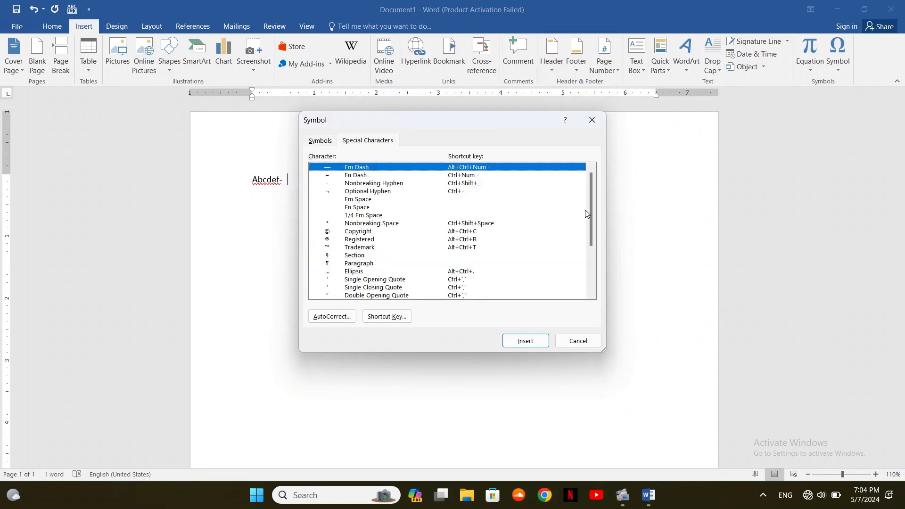
mouse_move(591, 217)
left_mouse_down()
mouse_move(587, 264)
mouse_move(588, 200)
left_mouse_up()
left_click(582, 345)
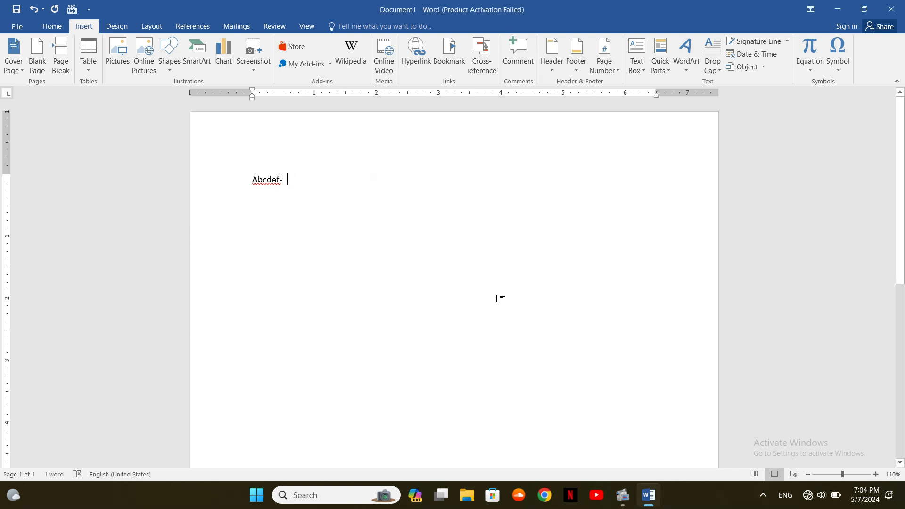
Add two © signs, one with Ctrl+Alt+C and one from the Special Characters list
key("ctrl+alt+c")
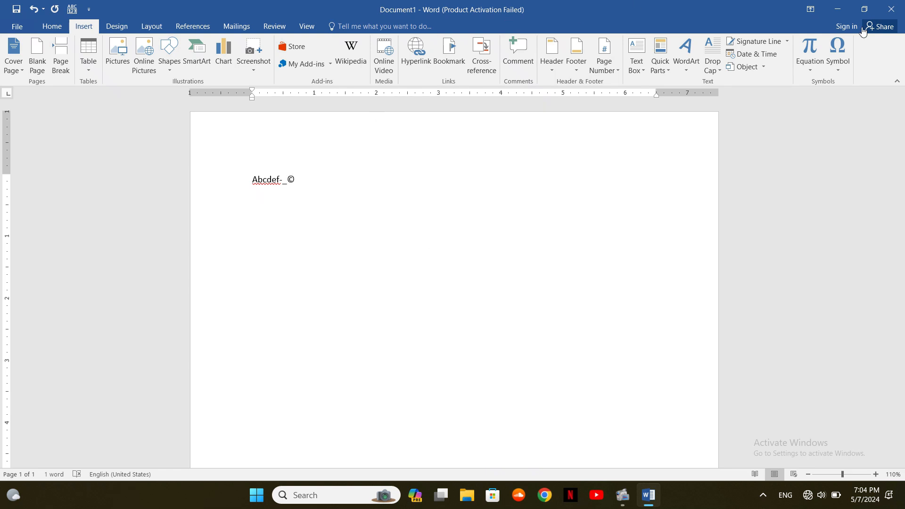
left_click(846, 67)
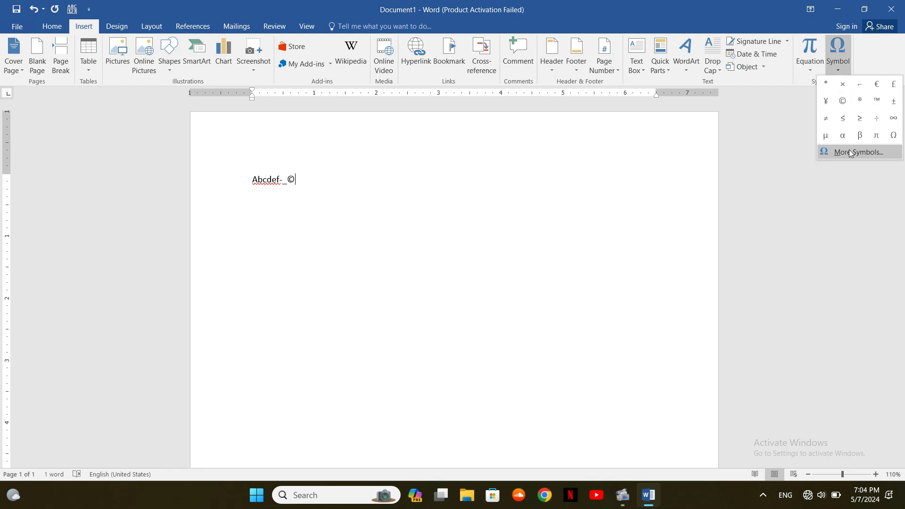
left_click(852, 161)
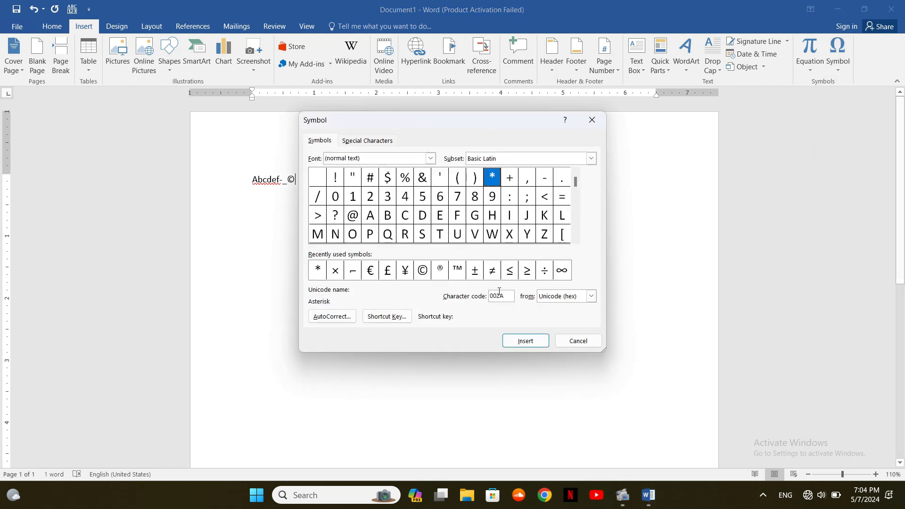
left_click(385, 147)
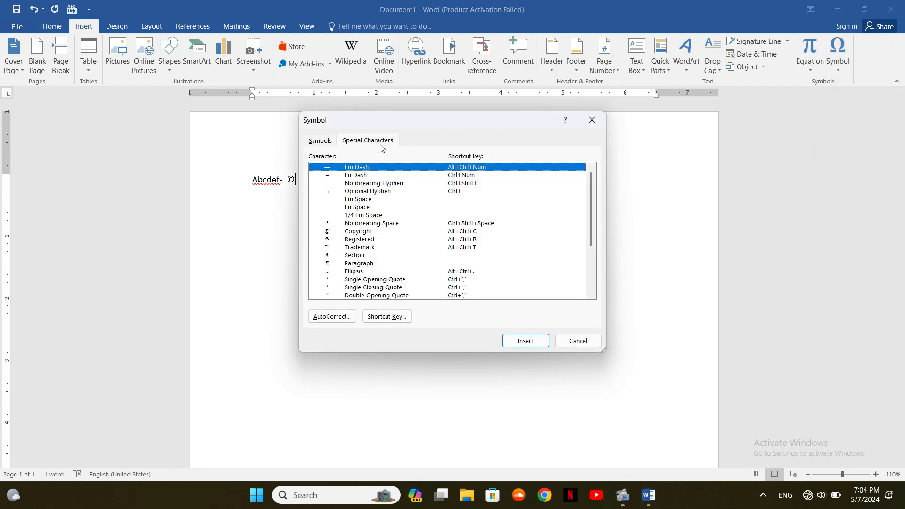
left_click(372, 231)
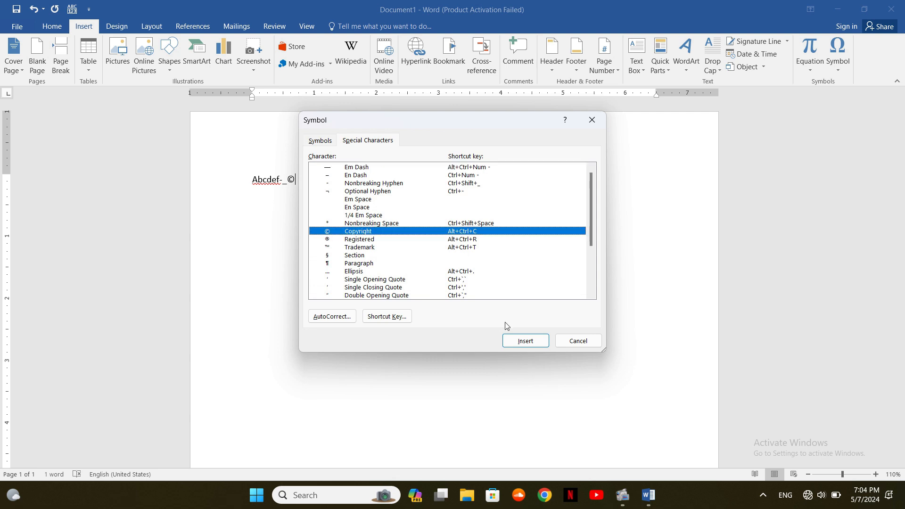
left_click(523, 346)
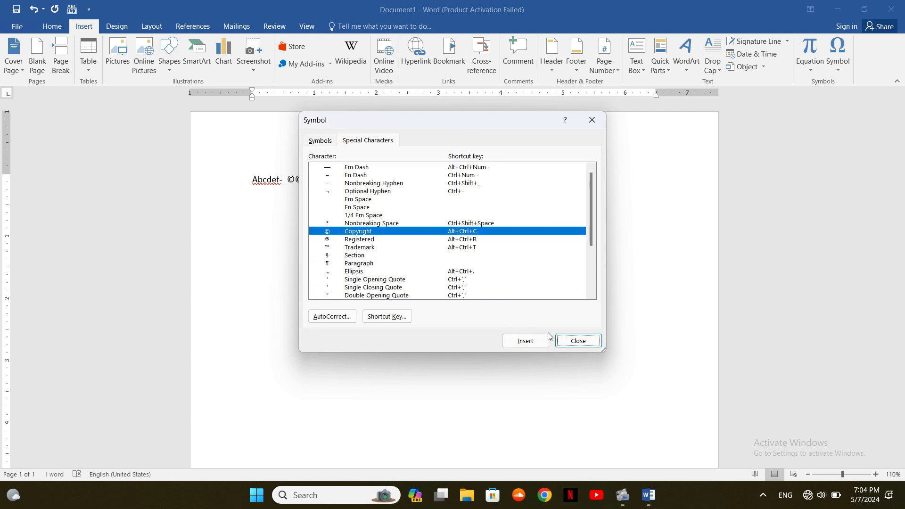
left_click(577, 340)
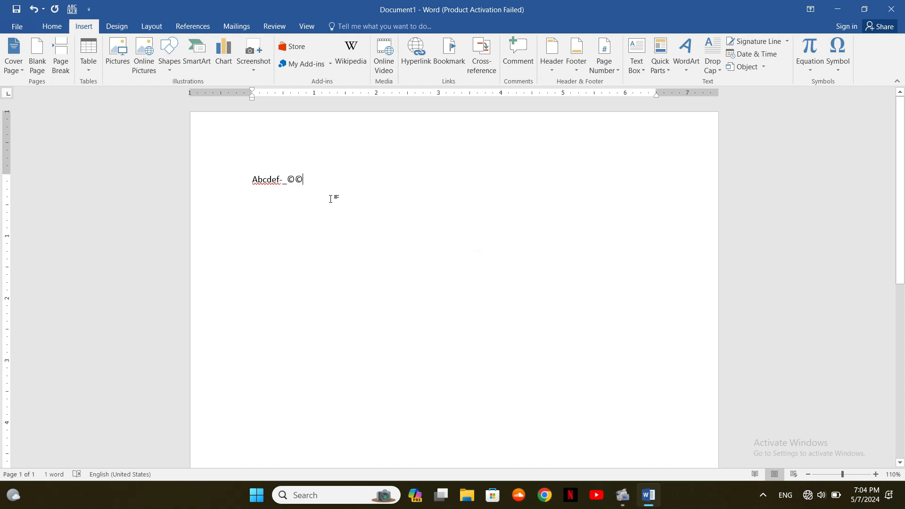
Reopen the Symbol dialog and switch the subset to Greek Extended
left_click(838, 57)
left_click(859, 152)
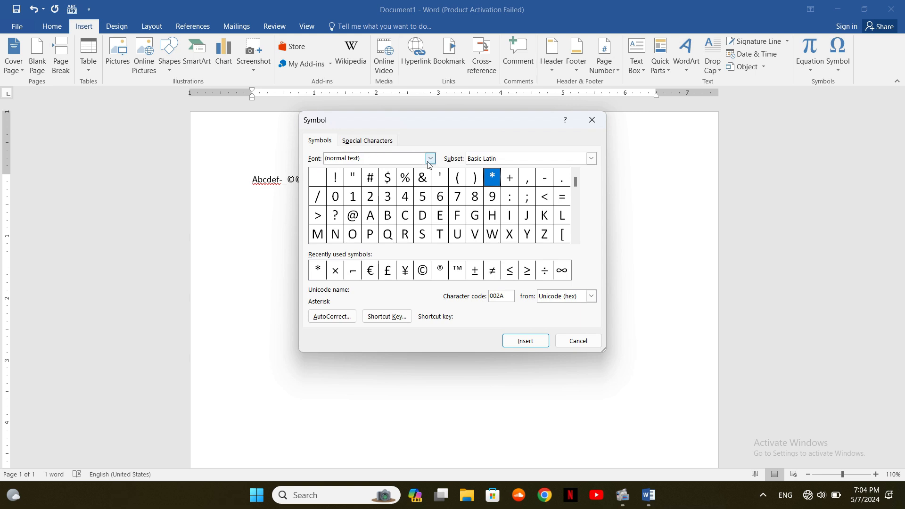
left_click(591, 159)
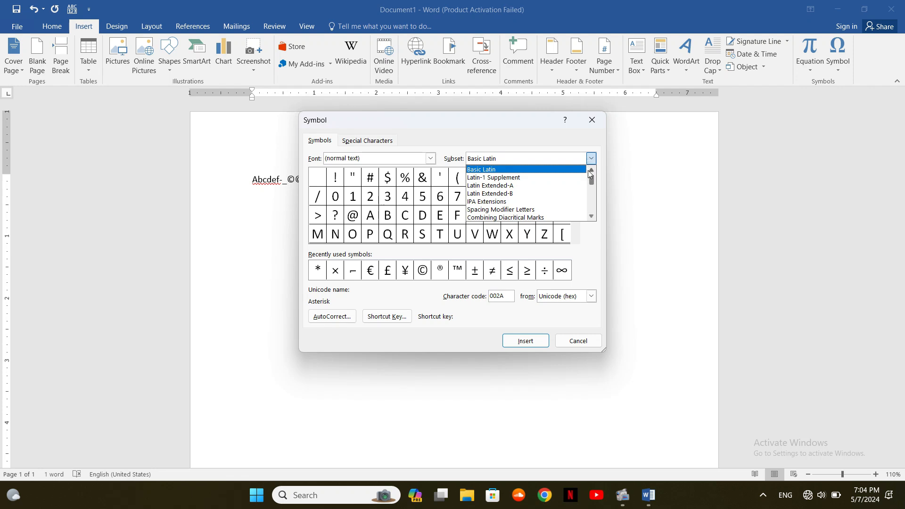
left_click(592, 216)
left_click(592, 216)
left_click(592, 216)
left_click(592, 216)
left_click(592, 216)
left_click(592, 216)
left_click(592, 217)
left_click(592, 216)
left_click(592, 217)
left_click(591, 216)
left_click(592, 216)
left_click(592, 217)
left_click(592, 217)
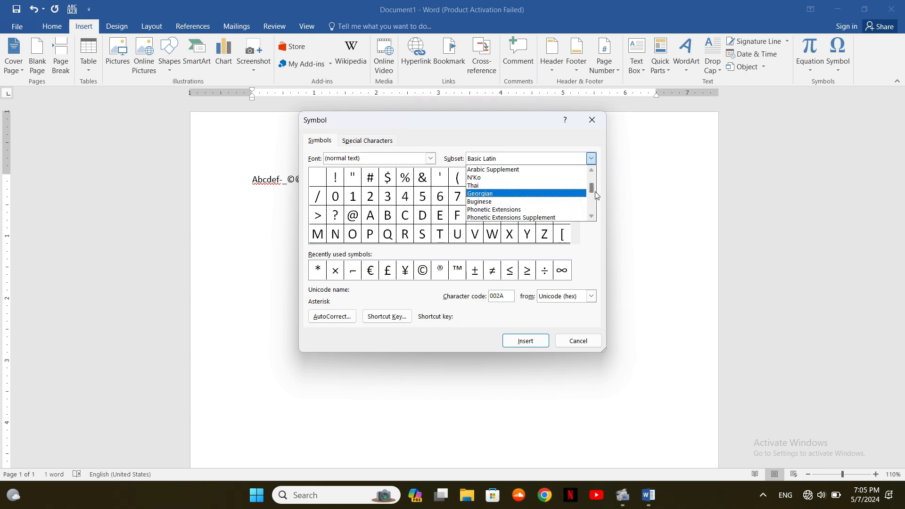
left_click(592, 216)
left_click(592, 217)
left_click(592, 216)
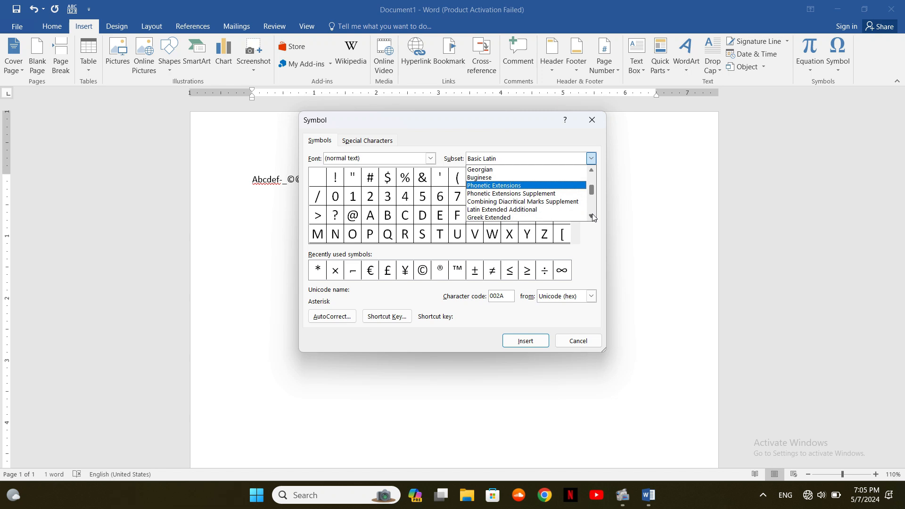
left_click(523, 217)
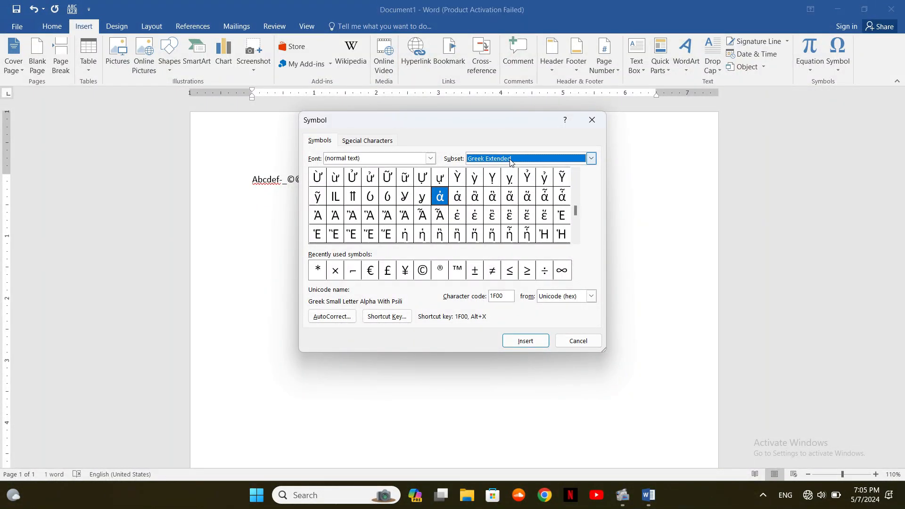
Find the Greek small omicron with varia (ὸ) and insert it after ©©
left_click(576, 212)
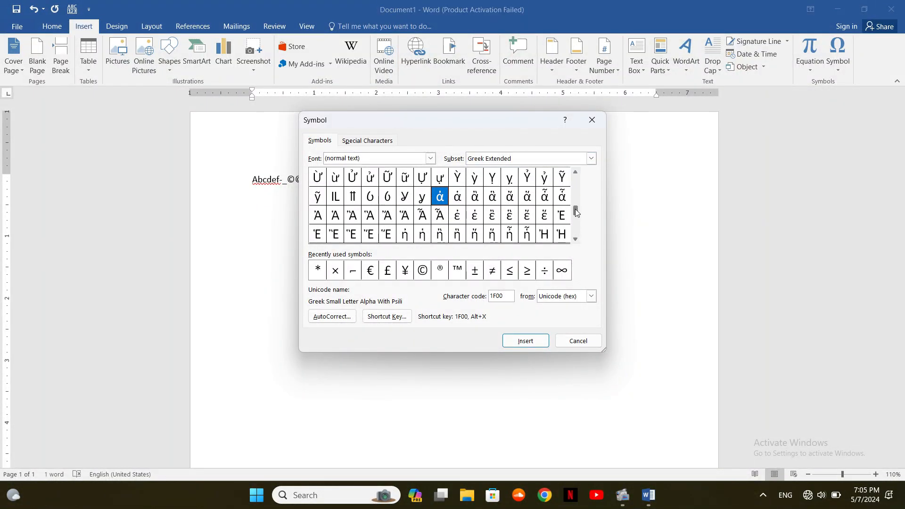
left_click(576, 240)
left_click(576, 239)
left_click(575, 239)
left_click(576, 239)
left_click(575, 239)
left_click(576, 239)
left_click(576, 239)
left_click(576, 239)
left_click(576, 239)
left_click(575, 239)
left_click(575, 239)
left_click(575, 239)
left_click(576, 239)
left_click(575, 240)
left_click(576, 239)
left_click(575, 239)
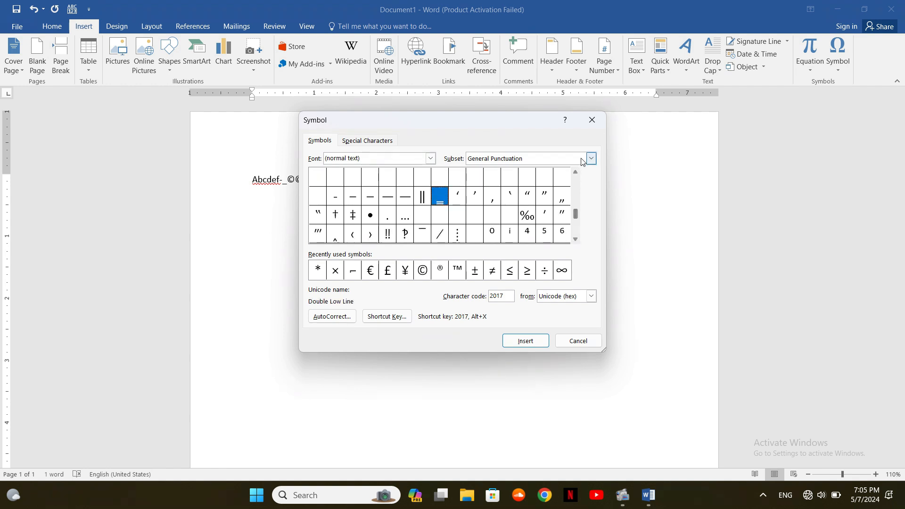
left_click(576, 174)
left_click(577, 173)
left_click(576, 173)
left_click(576, 173)
left_click(576, 174)
left_click(576, 173)
left_click(576, 174)
left_click(577, 174)
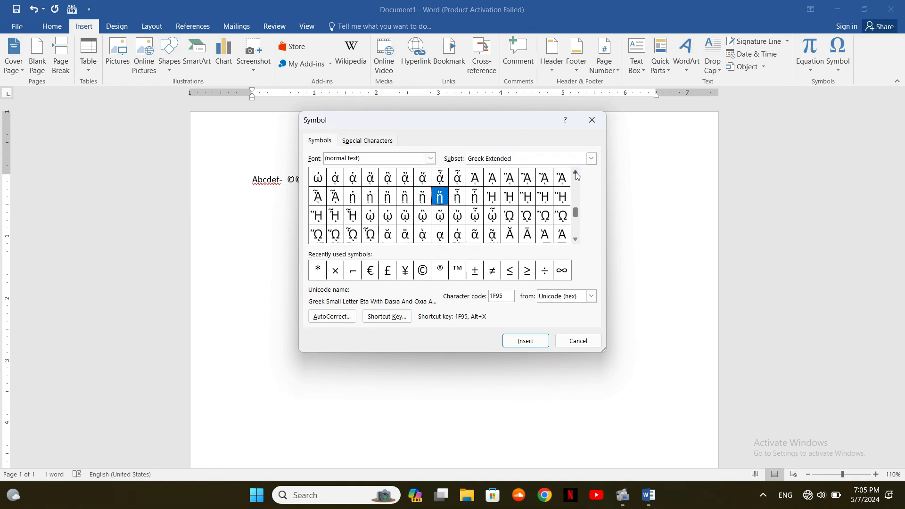
left_click(577, 173)
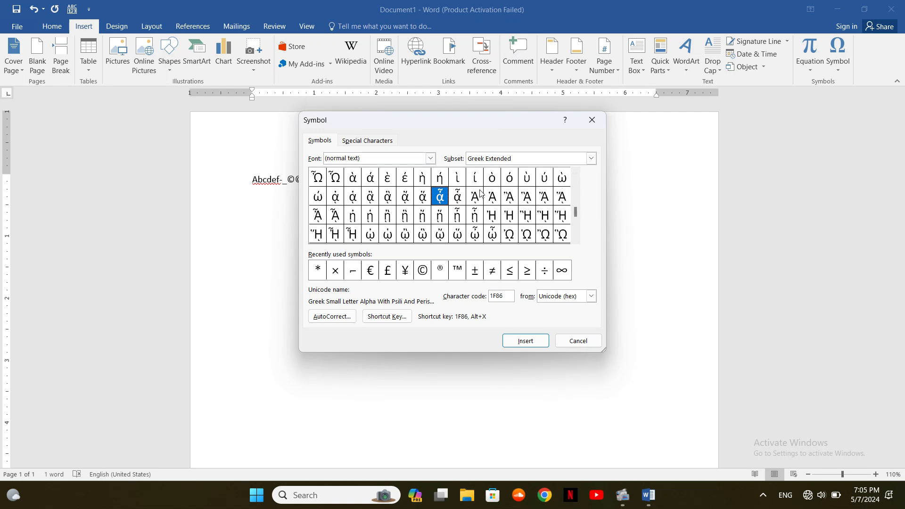
left_click(493, 180)
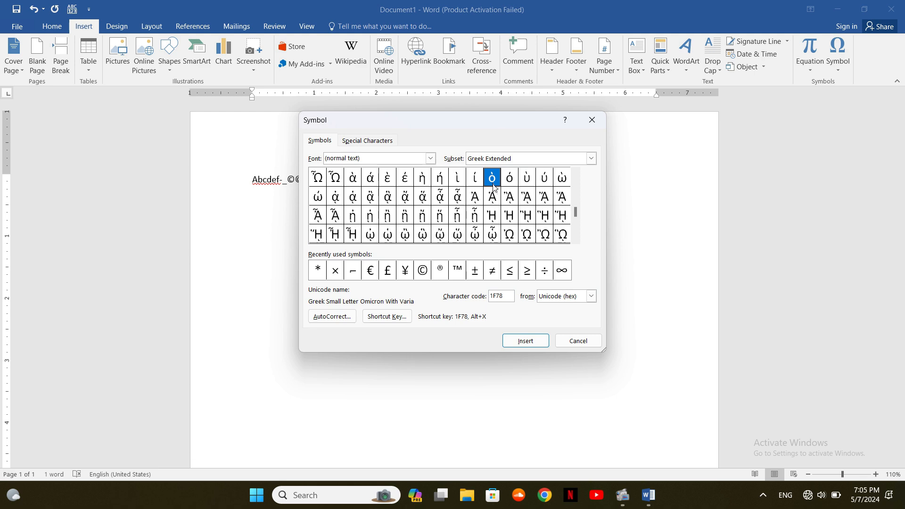
left_click(509, 343)
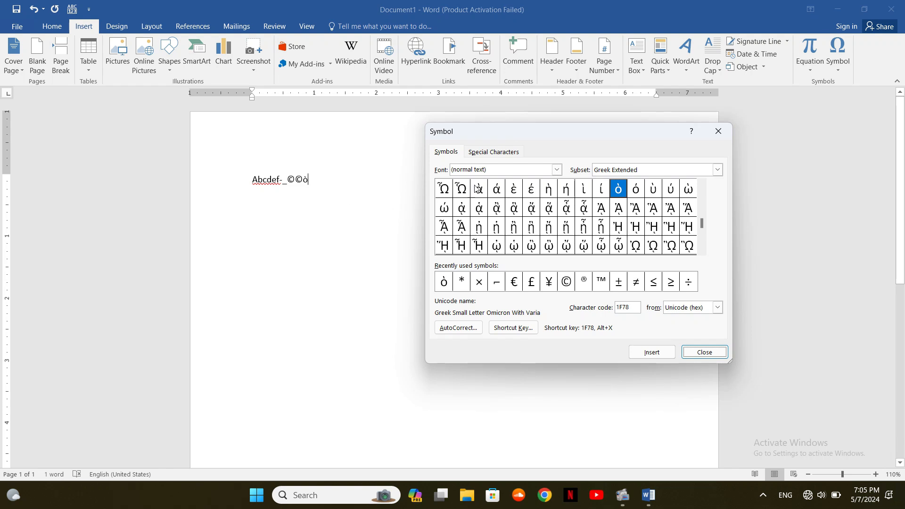
left_click(718, 170)
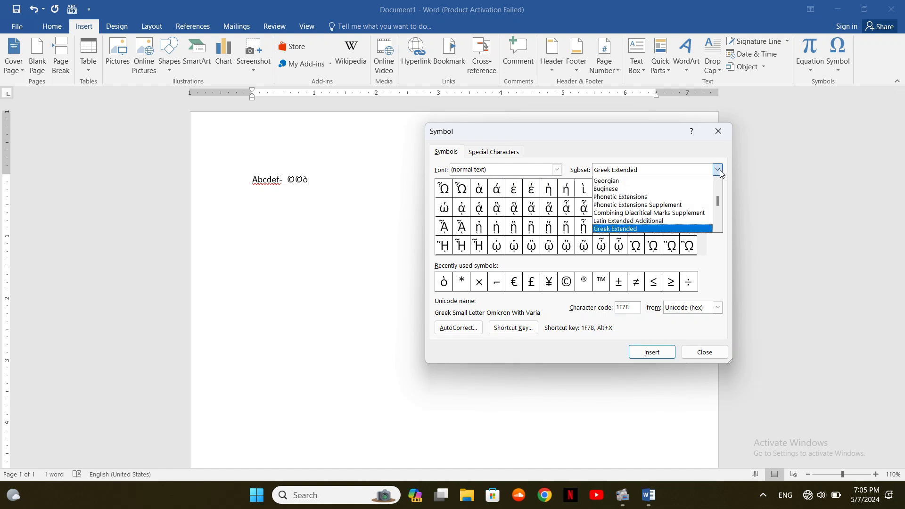
Switch the symbol subset to Latin-1 Supplement, then to Mathematical Operators
left_click(719, 183)
left_click(720, 182)
left_click(720, 182)
left_click(720, 183)
left_click(720, 182)
left_click(720, 182)
left_click(720, 182)
left_click(720, 183)
left_click(720, 183)
left_click(719, 182)
left_click(720, 183)
left_click(720, 182)
left_click(720, 182)
left_click(720, 182)
left_click(719, 182)
left_click(720, 182)
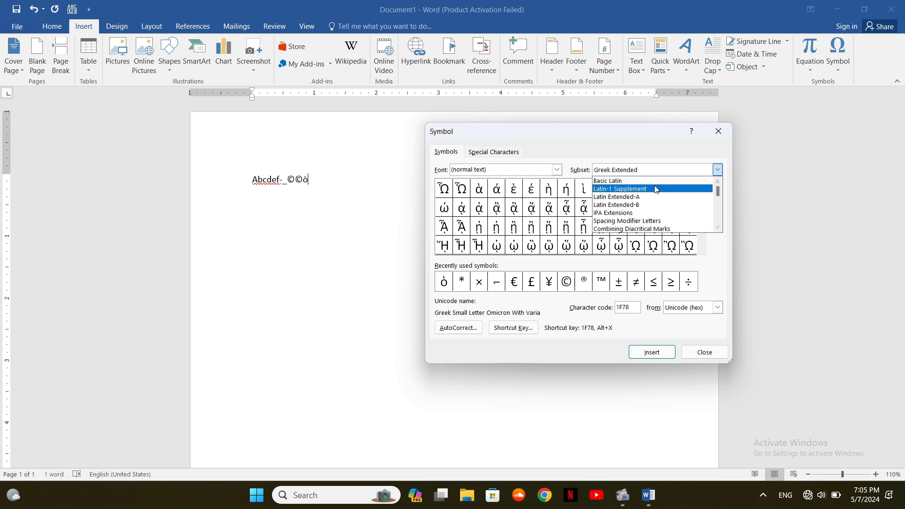
left_click(656, 189)
left_click(718, 170)
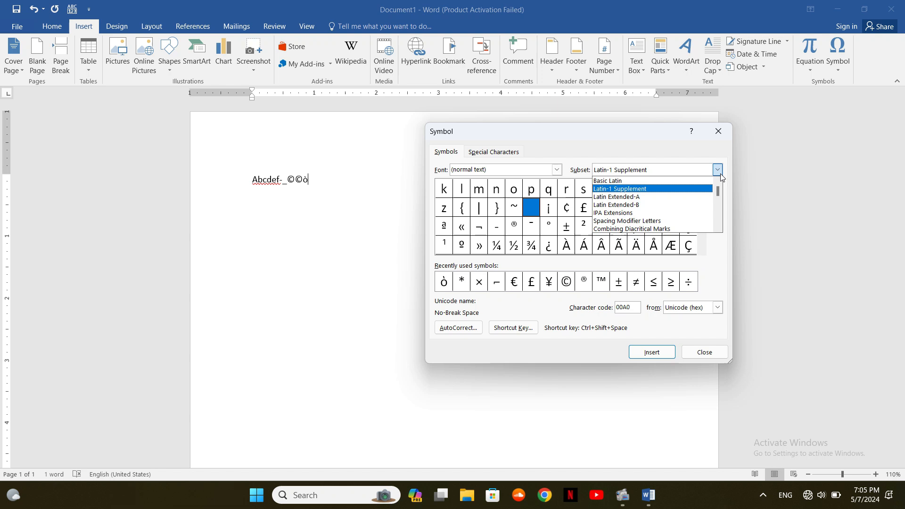
left_click_drag(719, 193, 719, 212)
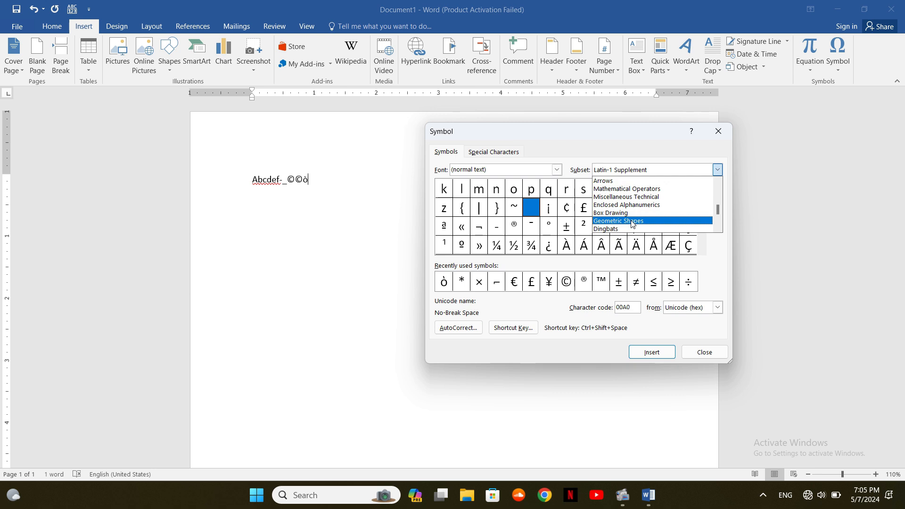
left_click(642, 189)
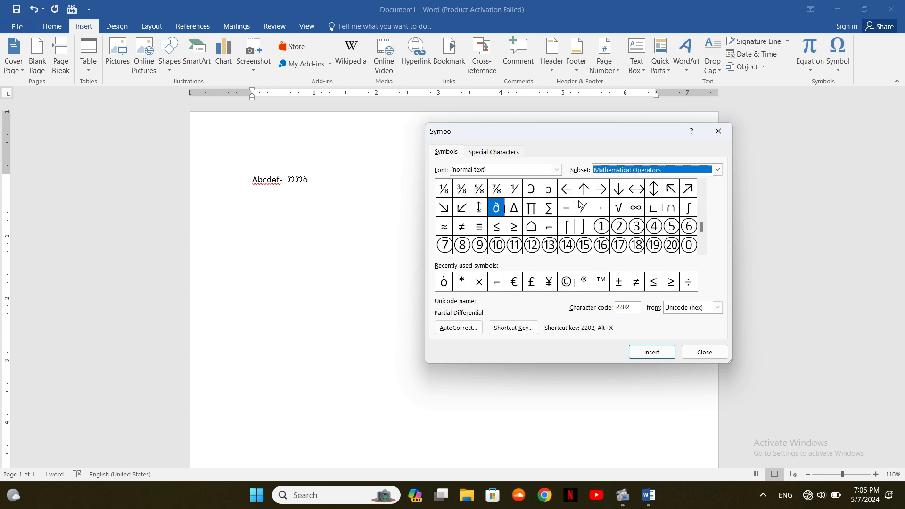
Insert the N-Ary Product sign ∏ so the line reads 'Abcdef-_©©ὸ∏', then close the dialog
left_click(533, 211)
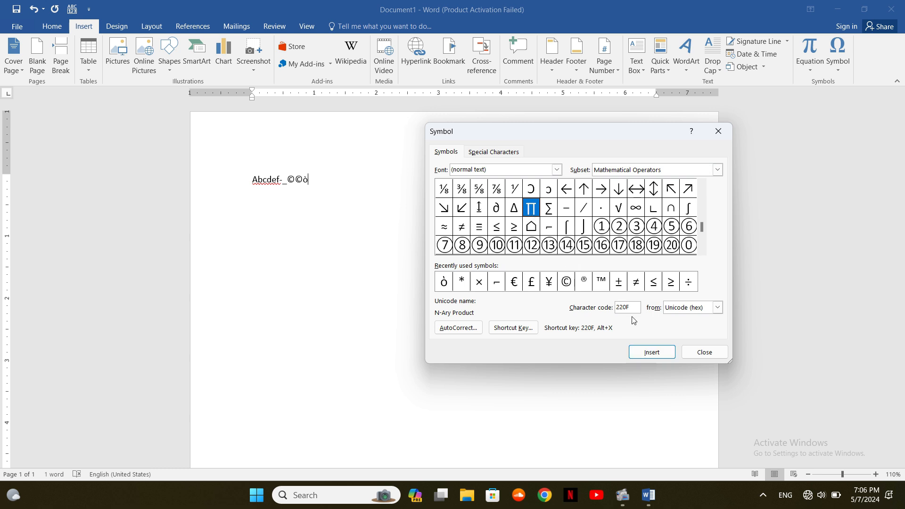
left_click(667, 354)
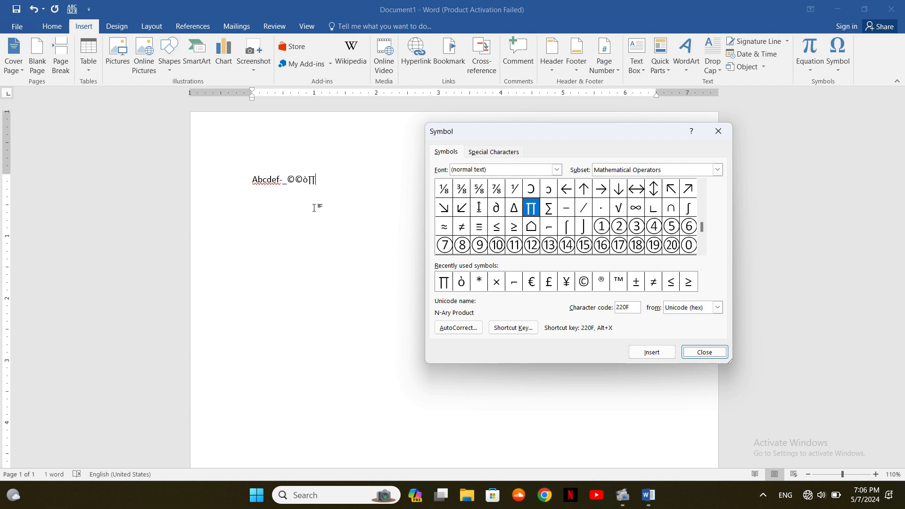
left_click(702, 352)
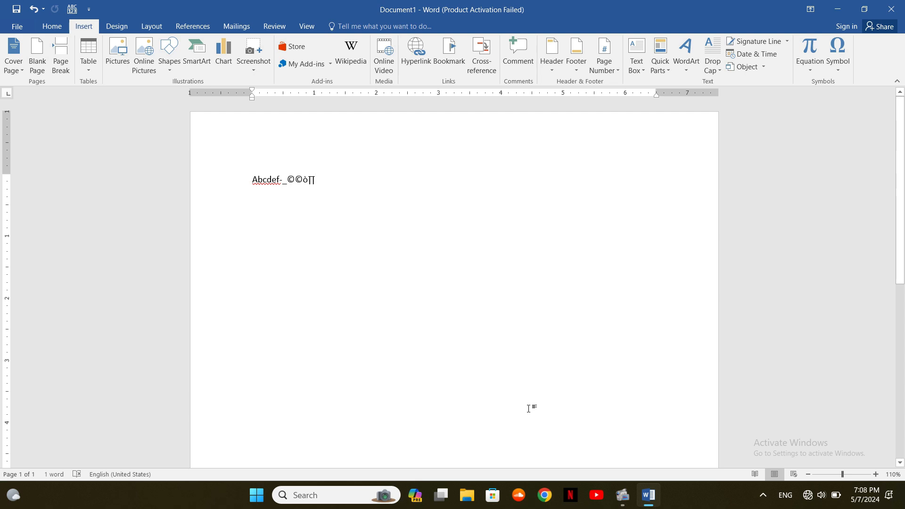
Look over the Home, Review and References ribbon tabs, then quit Word without saving changes
left_click(49, 26)
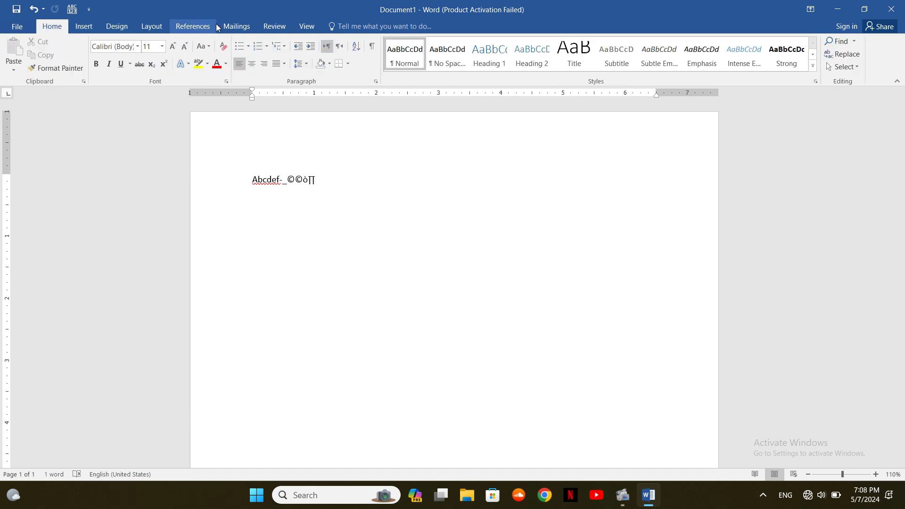
left_click(268, 26)
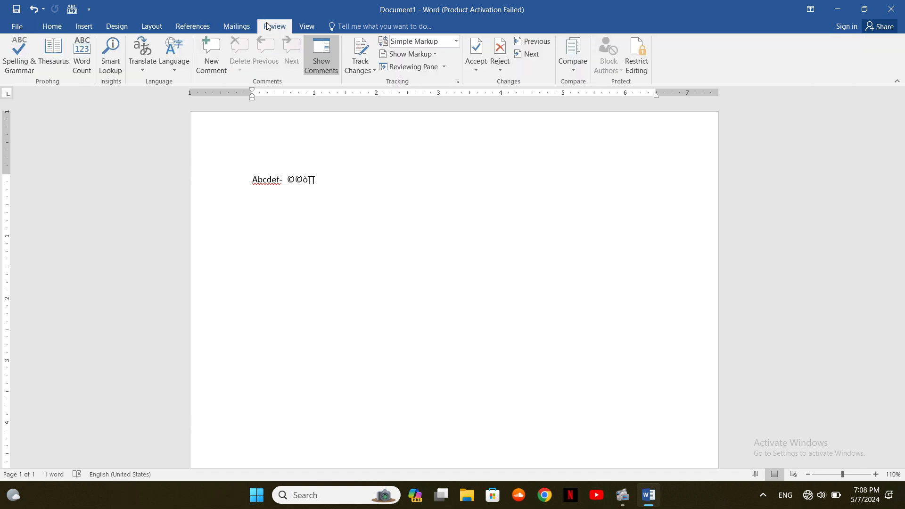
left_click(209, 27)
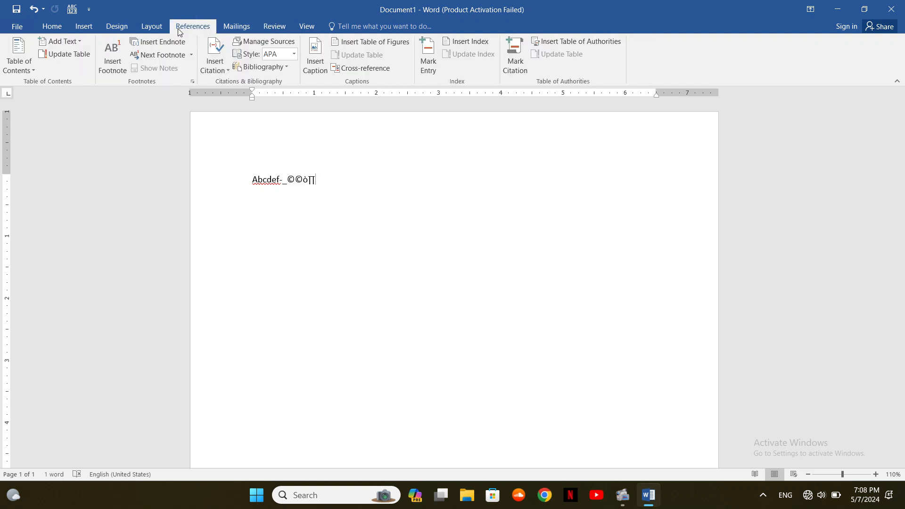
left_click(42, 25)
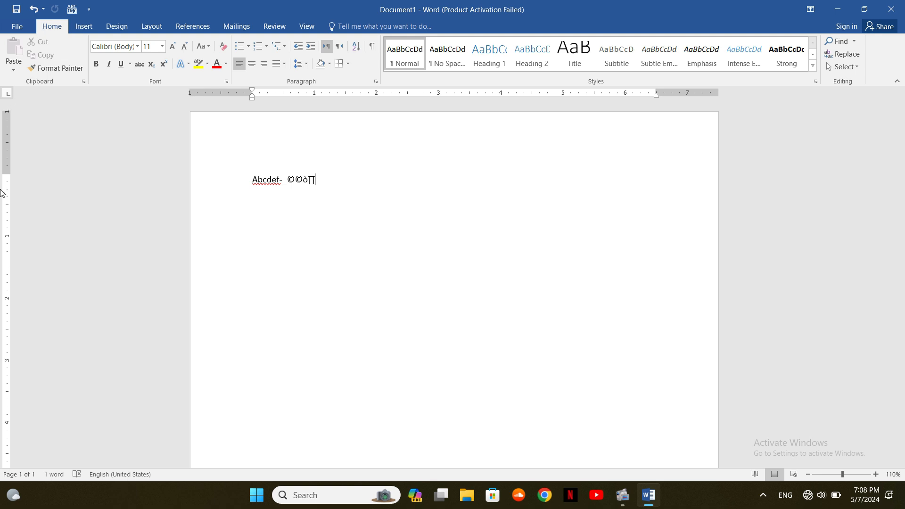
left_click(902, 6)
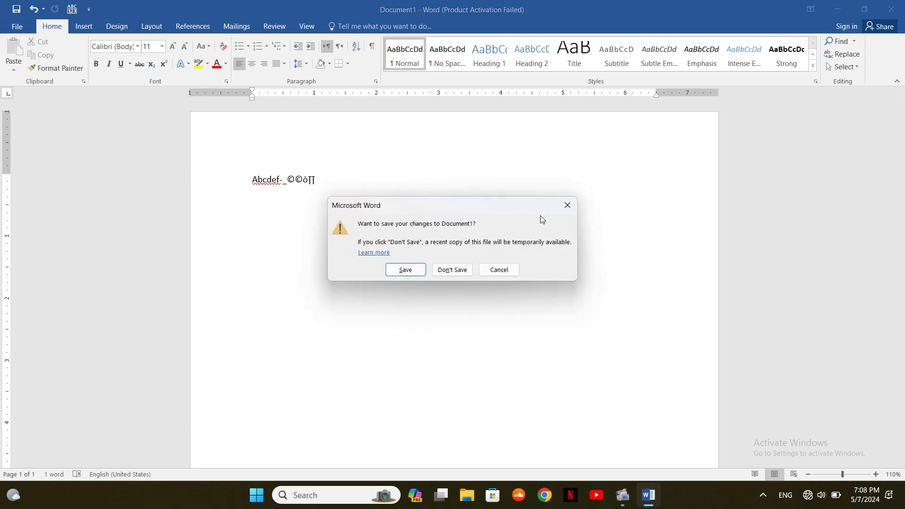
left_click(452, 270)
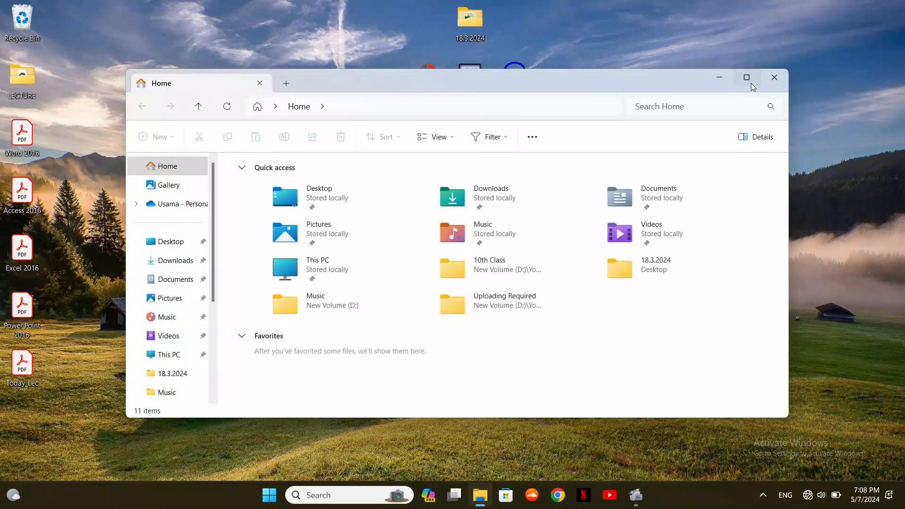
Maximize File Explorer and open New Volume (D:) > Old Drive Data > user folder > D > UNiii DAtttAAA
left_click(747, 78)
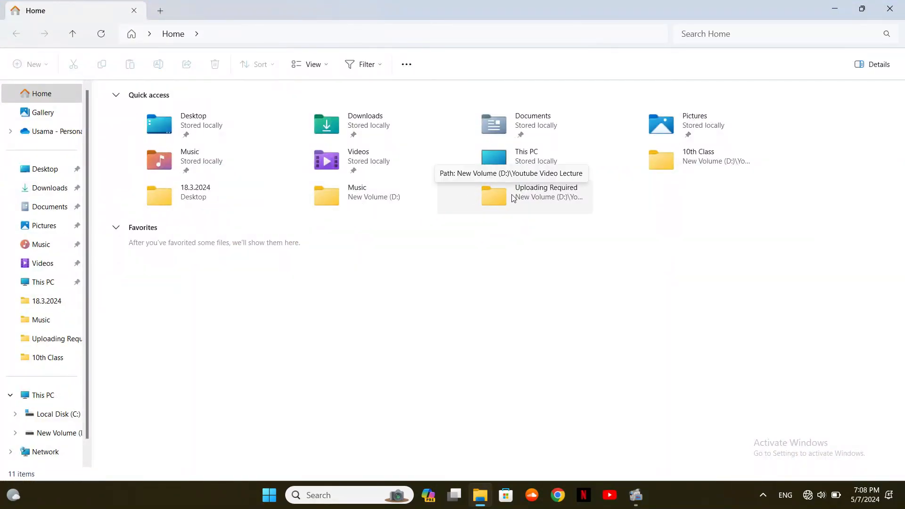
left_click(37, 438)
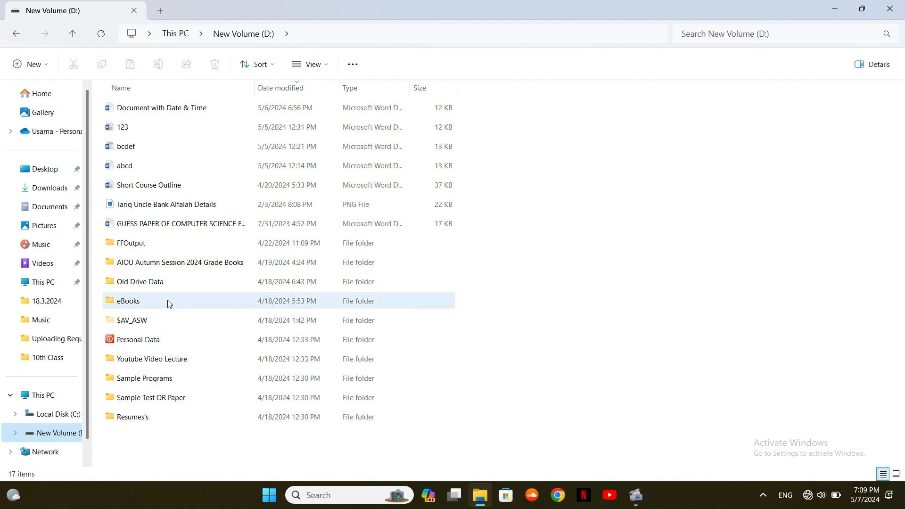
left_click(152, 281)
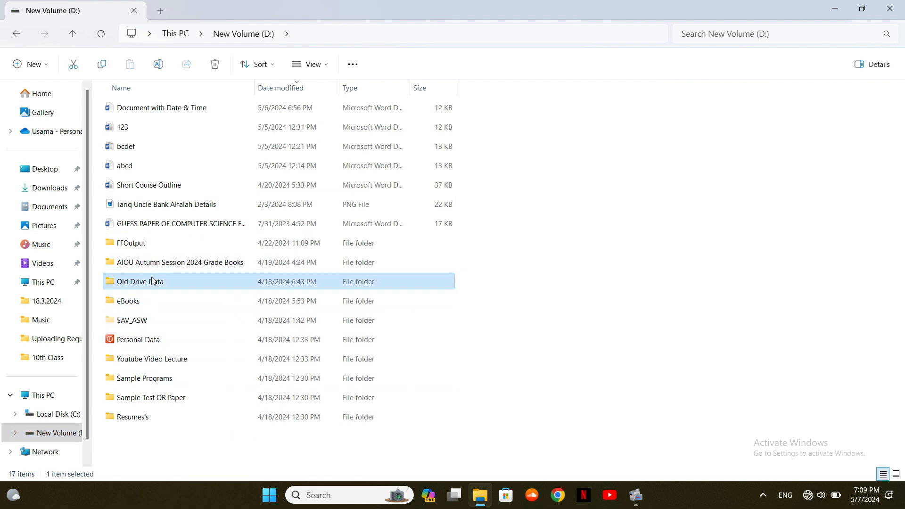
double_click(152, 281)
left_click(194, 129)
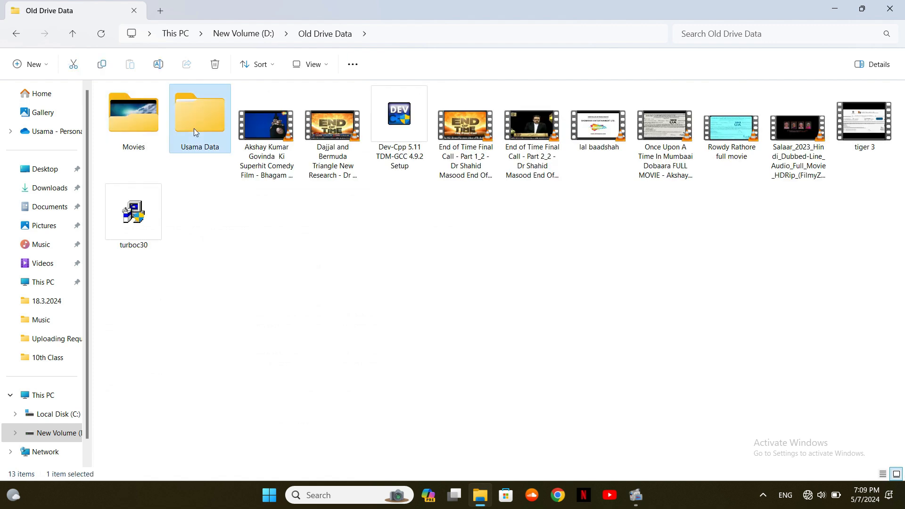
double_click(193, 128)
left_click(182, 135)
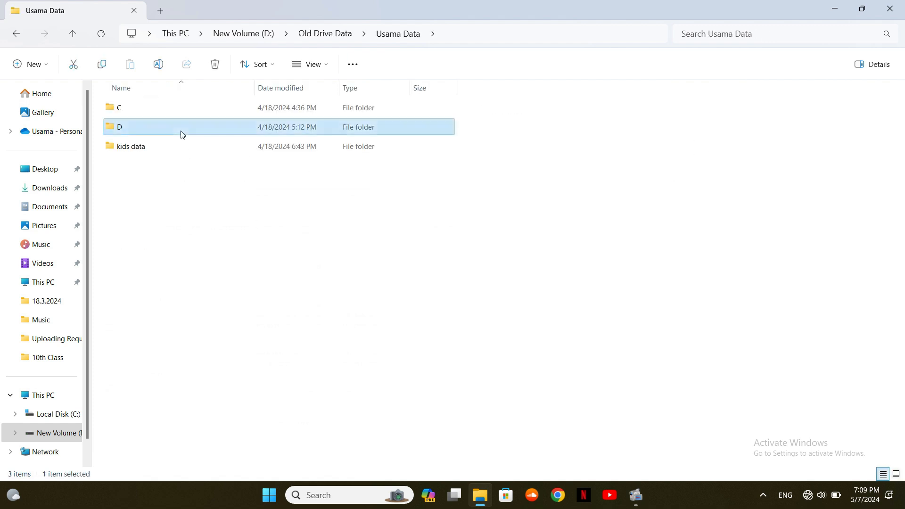
double_click(183, 135)
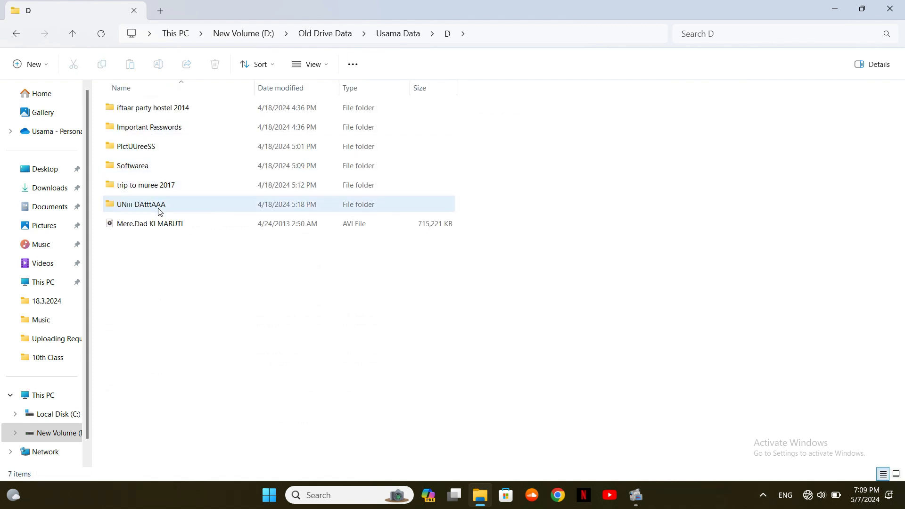
left_click(161, 210)
double_click(159, 208)
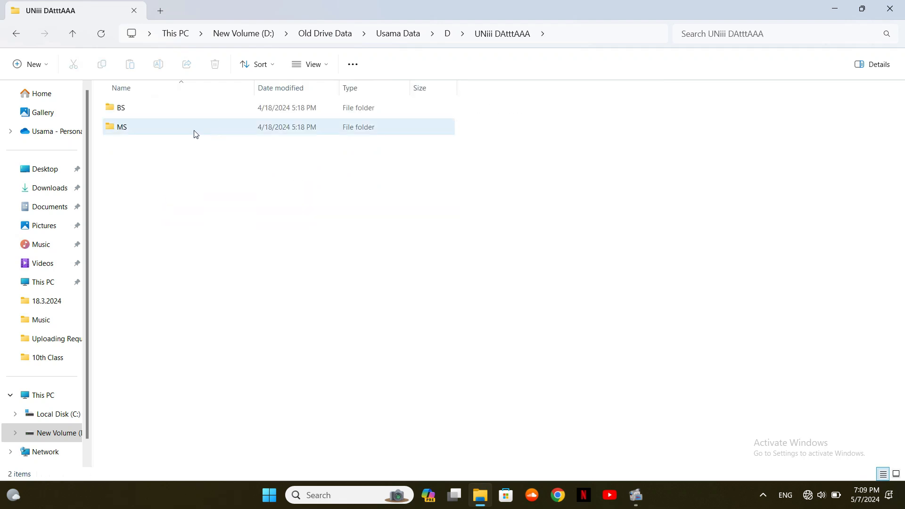
Open MS > Semester 2 > RM > Assignments and open the MSCS research paper document
double_click(196, 135)
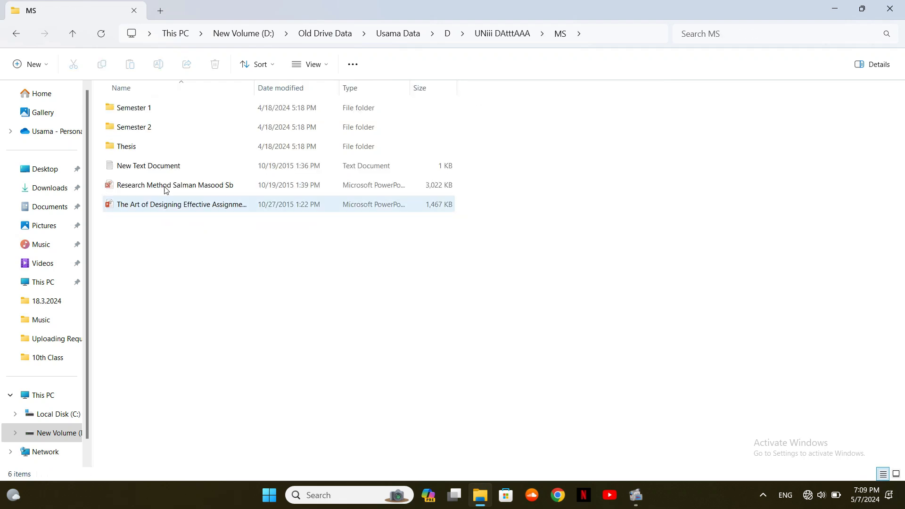
double_click(138, 130)
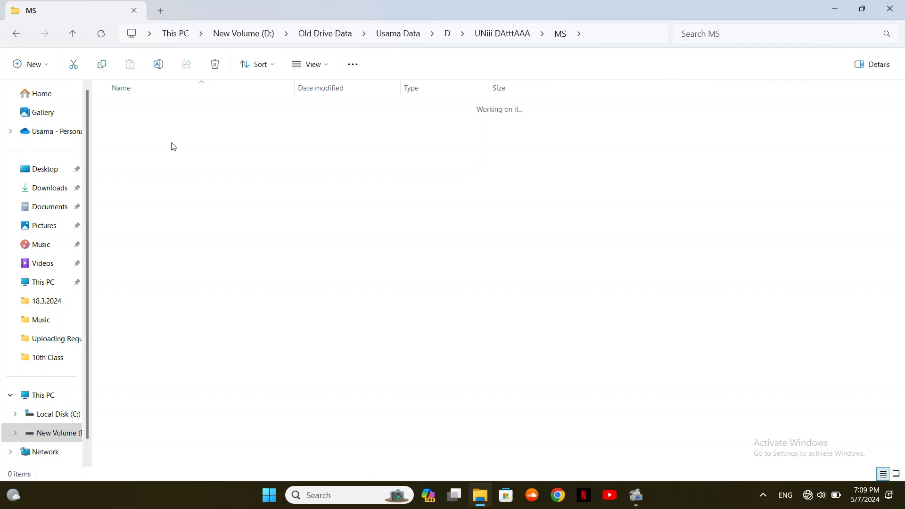
double_click(140, 148)
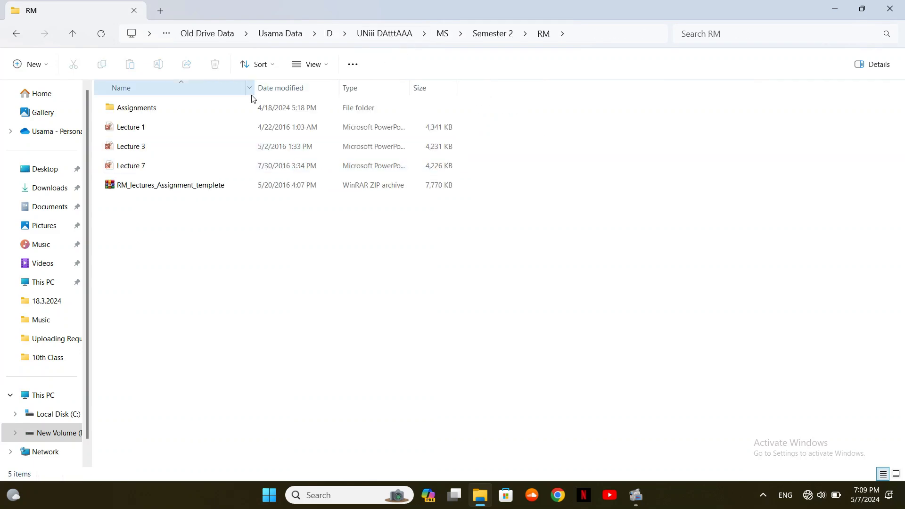
double_click(222, 108)
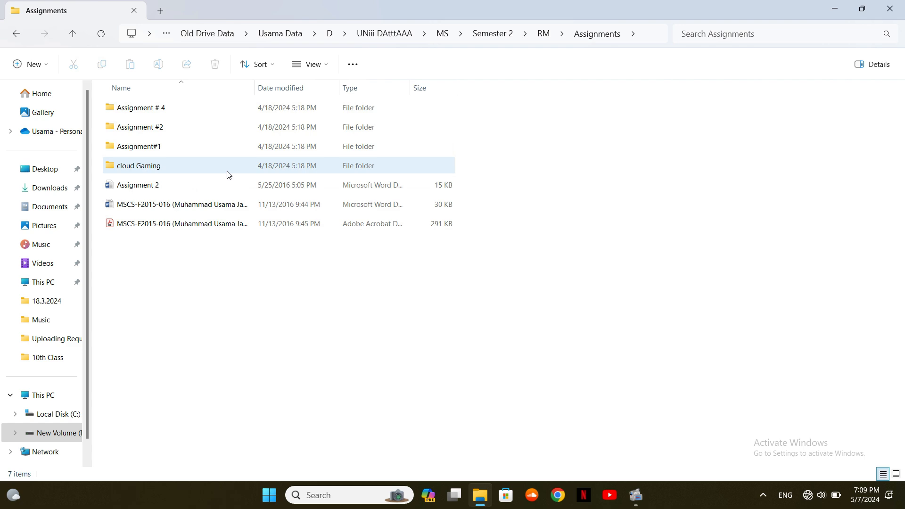
double_click(222, 211)
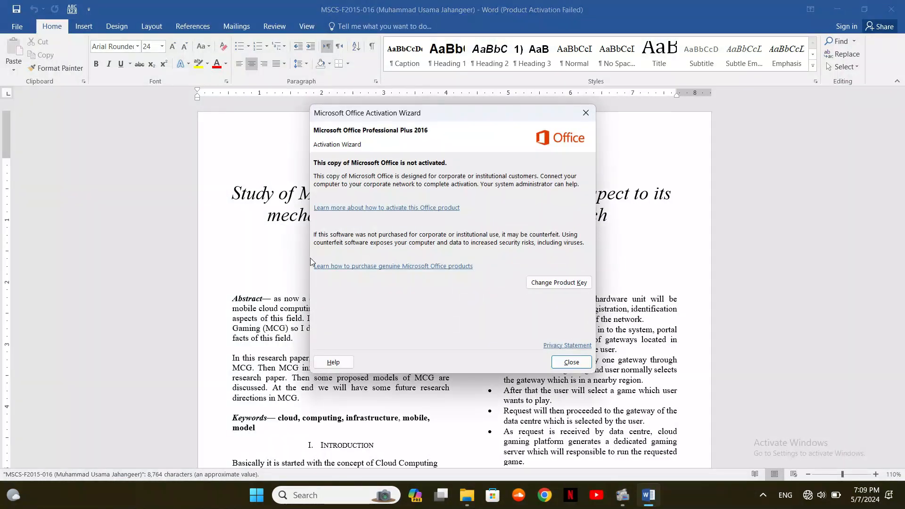
Dismiss the Office activation notice and scroll through the 3-page paper, back to the title page
left_click(570, 362)
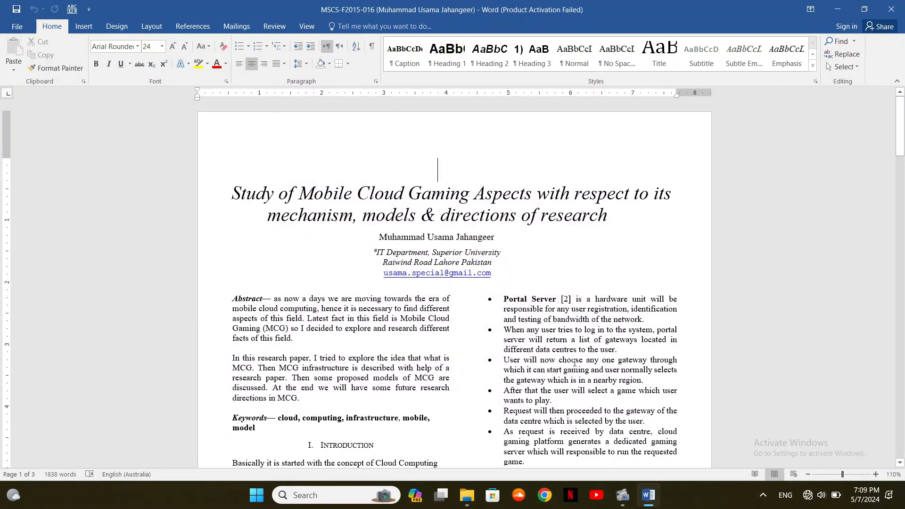
left_click_drag(900, 147, 902, 357)
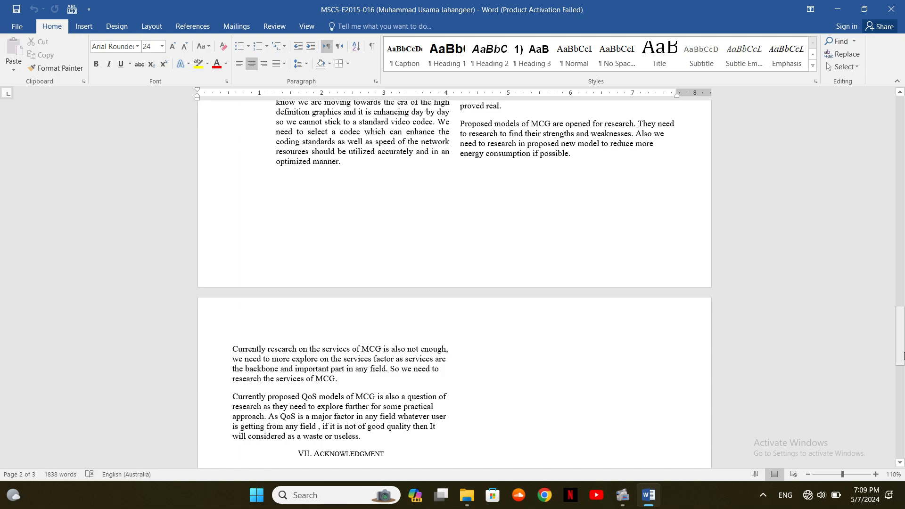
left_click_drag(903, 357, 903, 160)
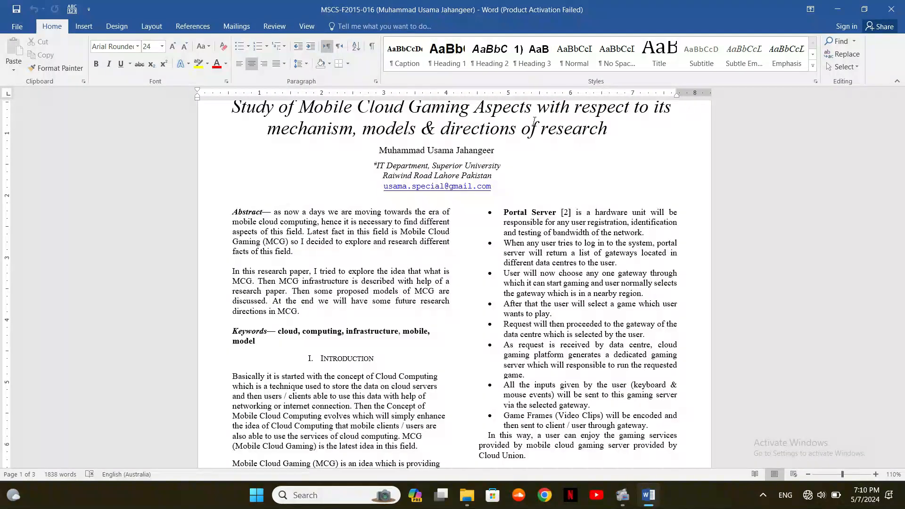
On the affiliation line, toggle the search pane and right-align then re-centre the text
left_click(527, 160)
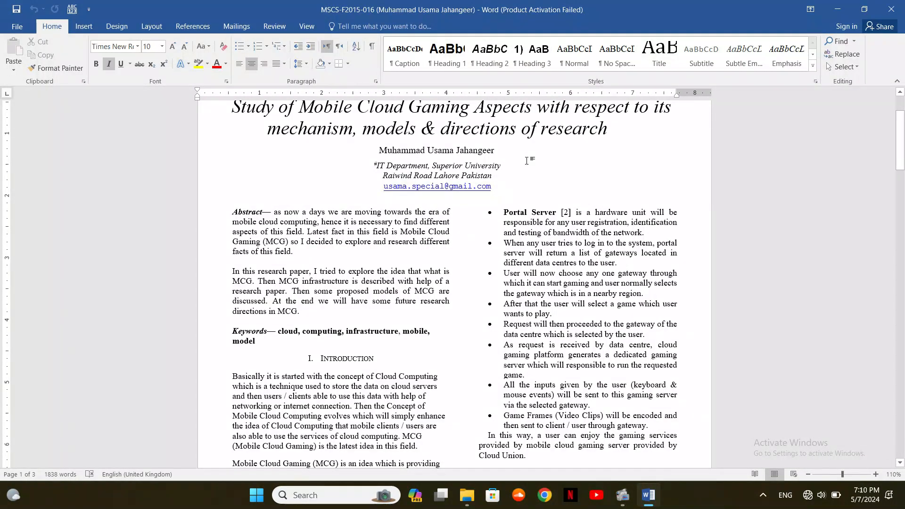
key("ctrl+f")
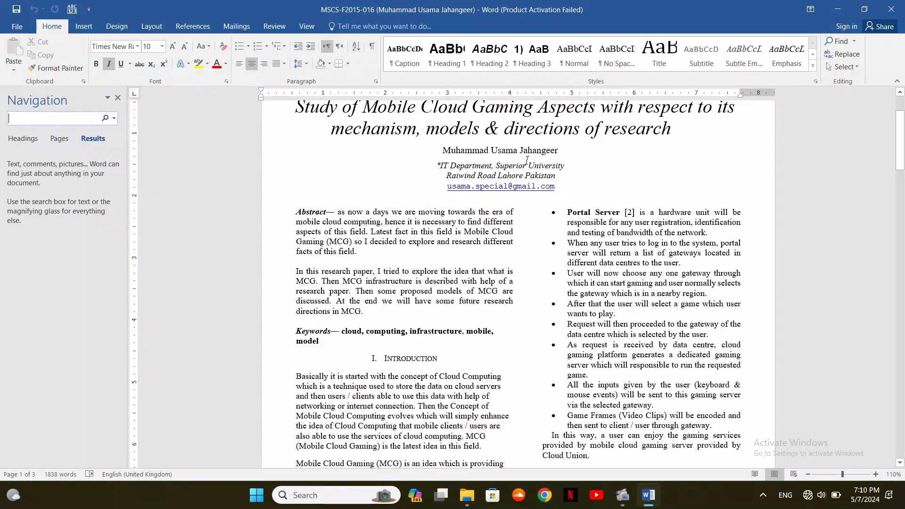
key("Escape")
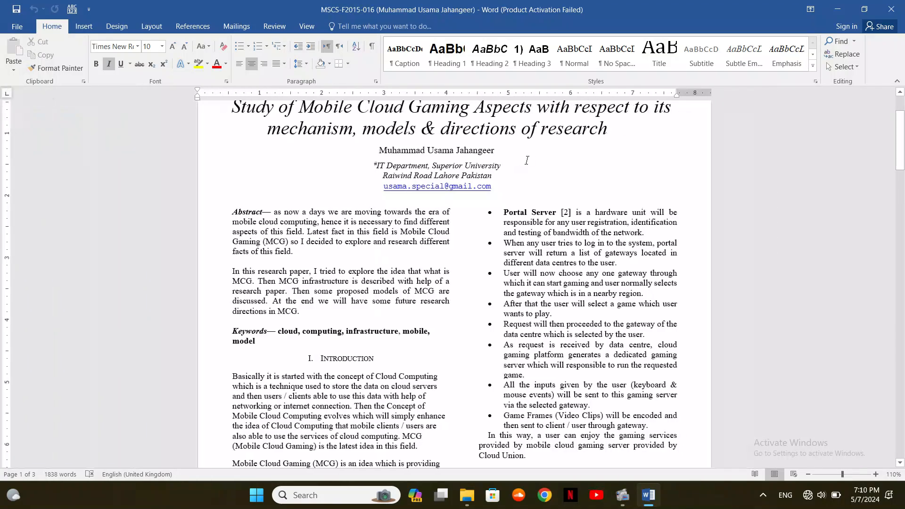
key("ctrl+r")
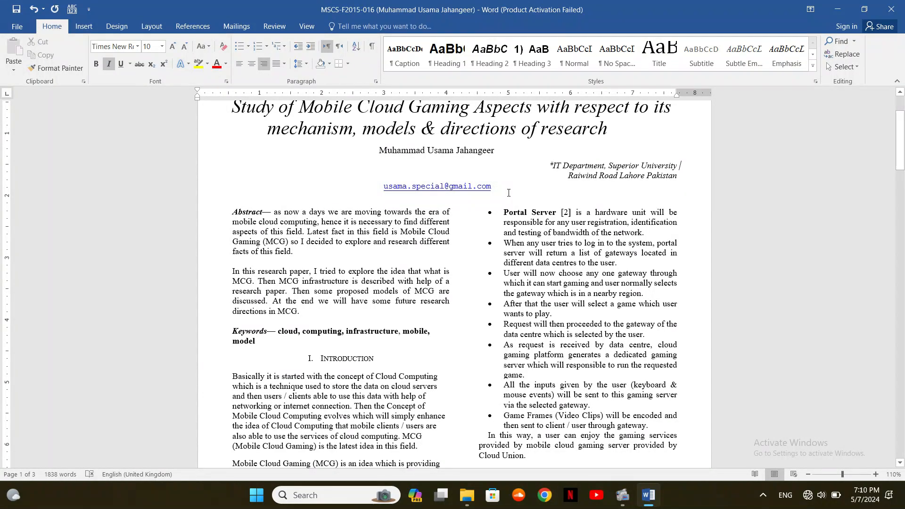
key("ctrl+e")
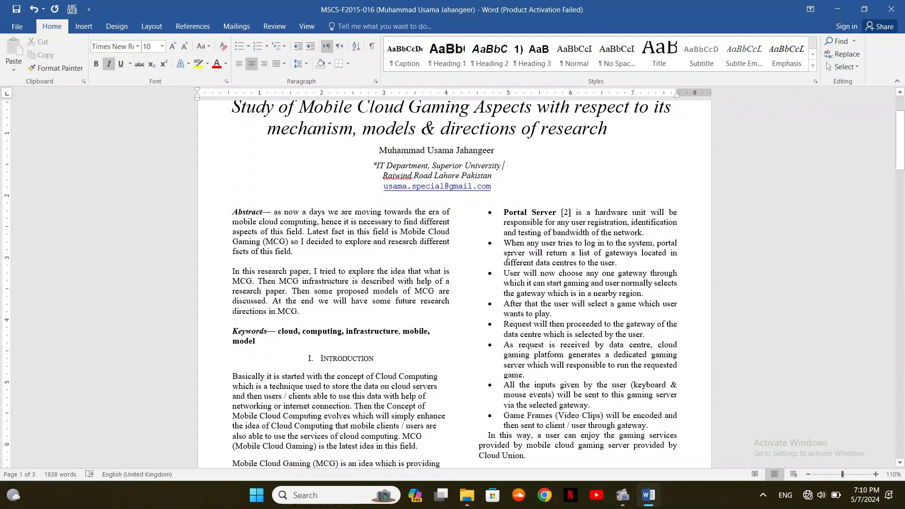
Right-align the second bullet, undo it, and bring up Find and Replace
left_click(507, 256)
key("ctrl+r")
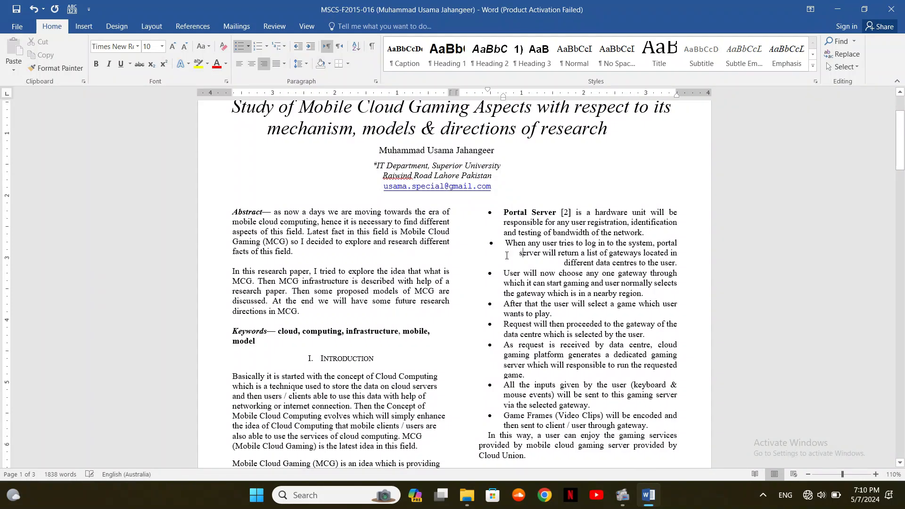
key("ctrl+z")
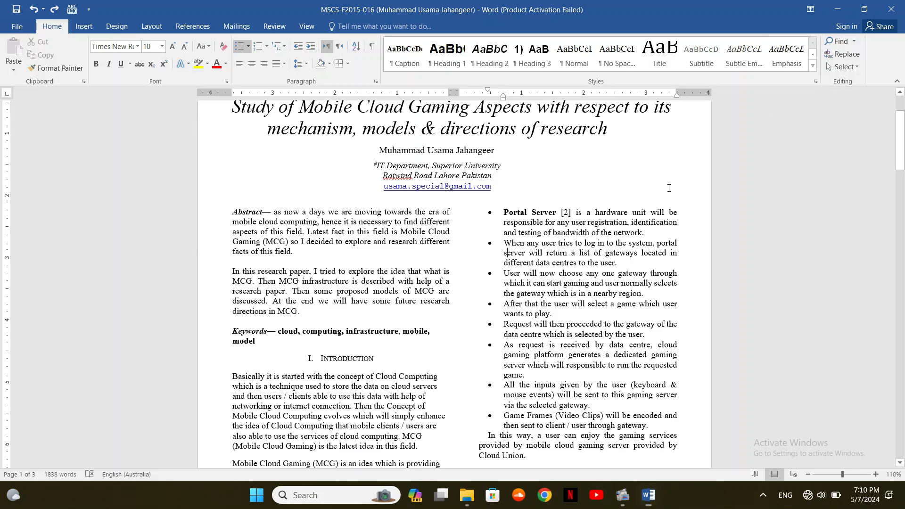
key("ctrl+h")
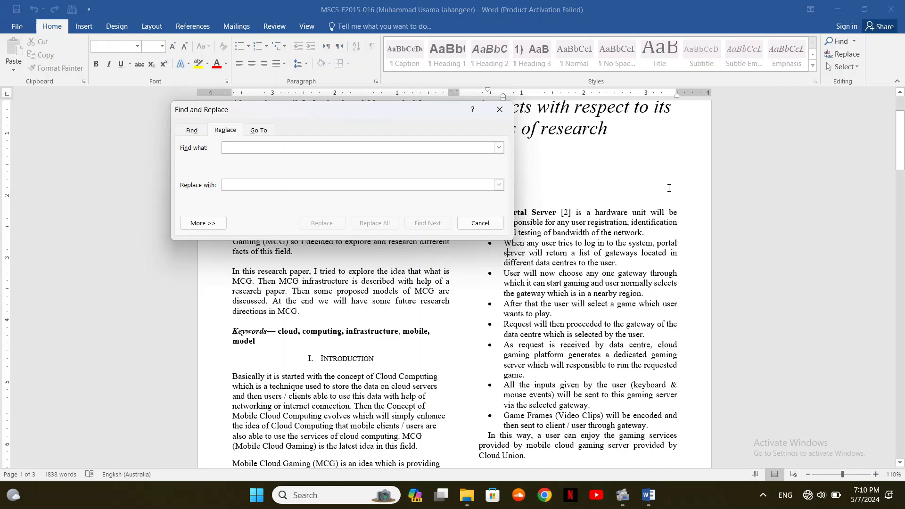
Close Find and Replace and search the Navigation pane for 'cloud', highlighting 31 matches
key("Escape")
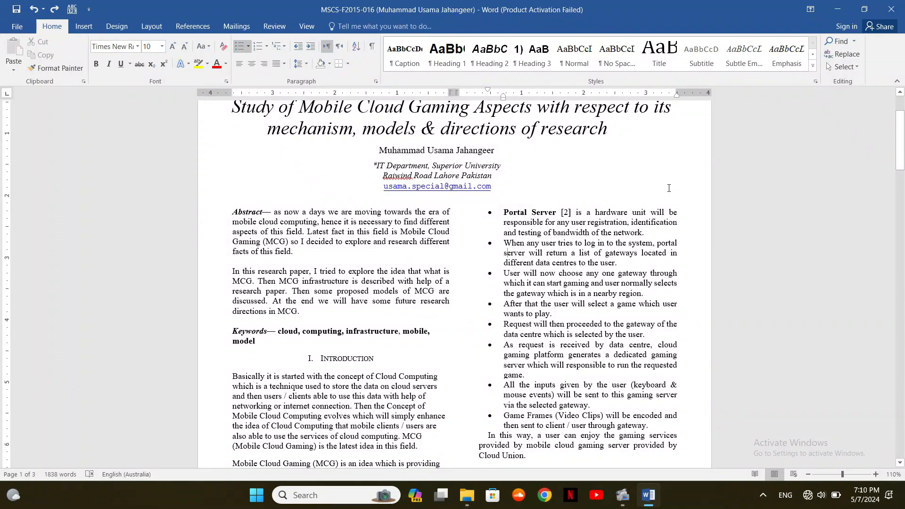
key("ctrl+f")
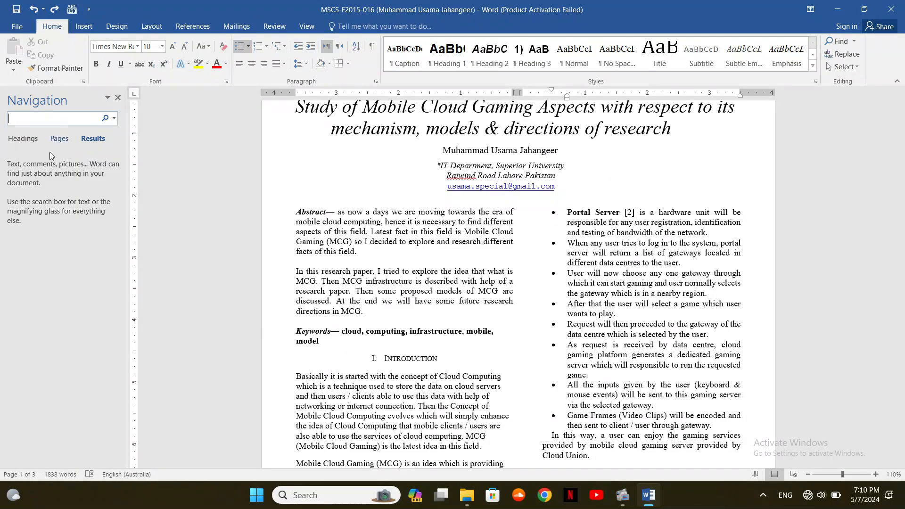
type("cloud")
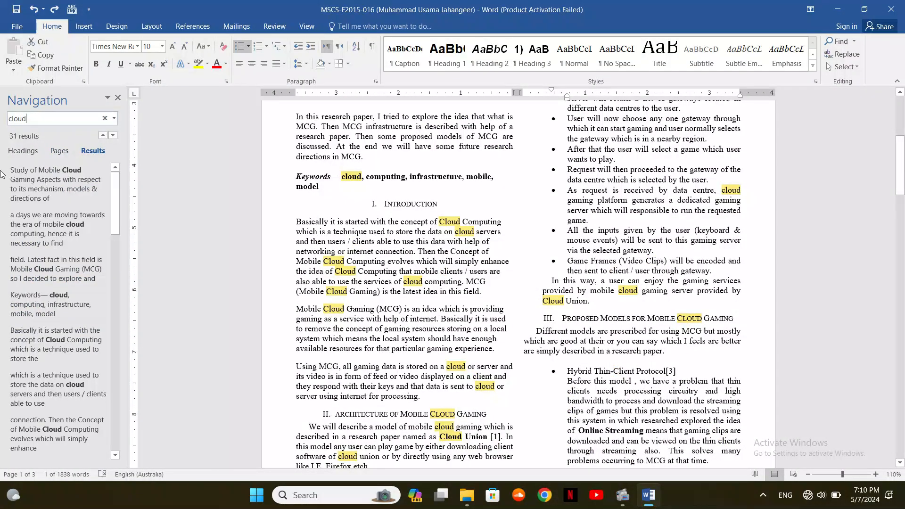
Jump to the first result, 'Cloud' in the paper's title, and scroll the document
left_click(94, 187)
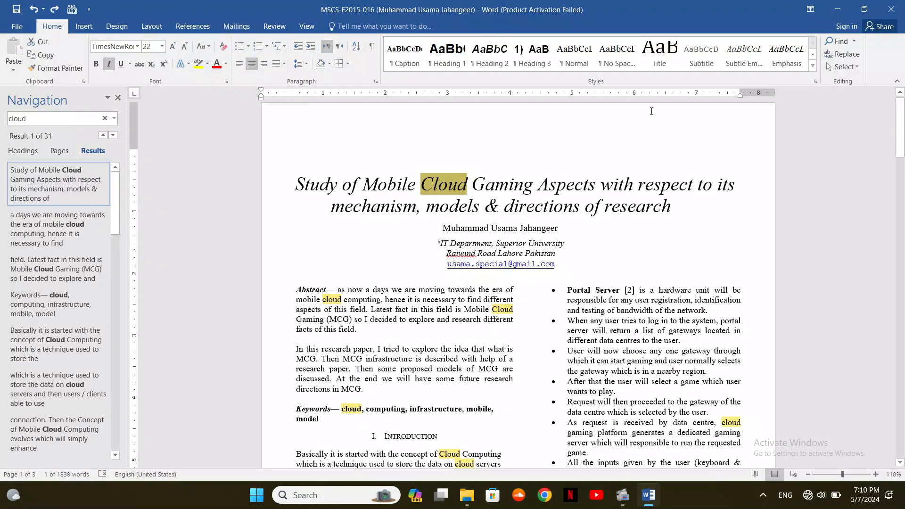
left_click_drag(902, 141, 898, 113)
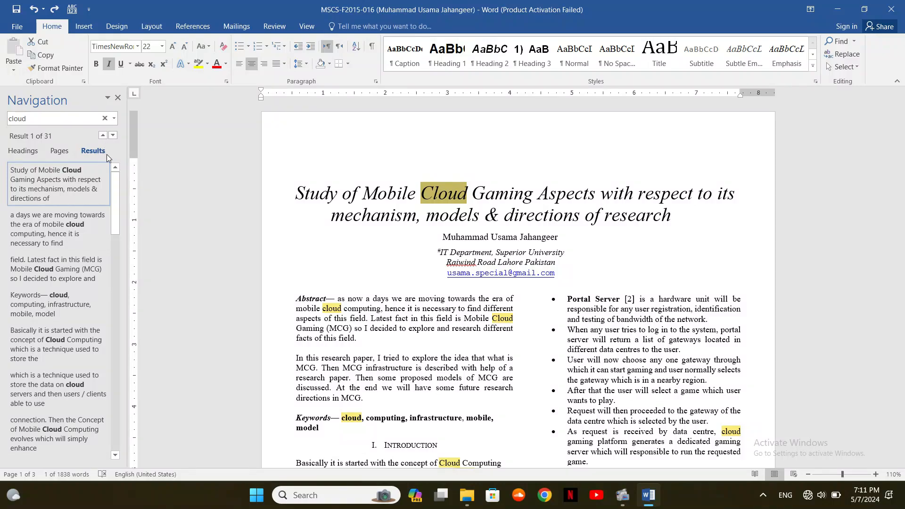
mouse_move(903, 125)
left_mouse_down()
mouse_move(904, 283)
mouse_move(903, 125)
left_mouse_up()
key("super")
type("magni")
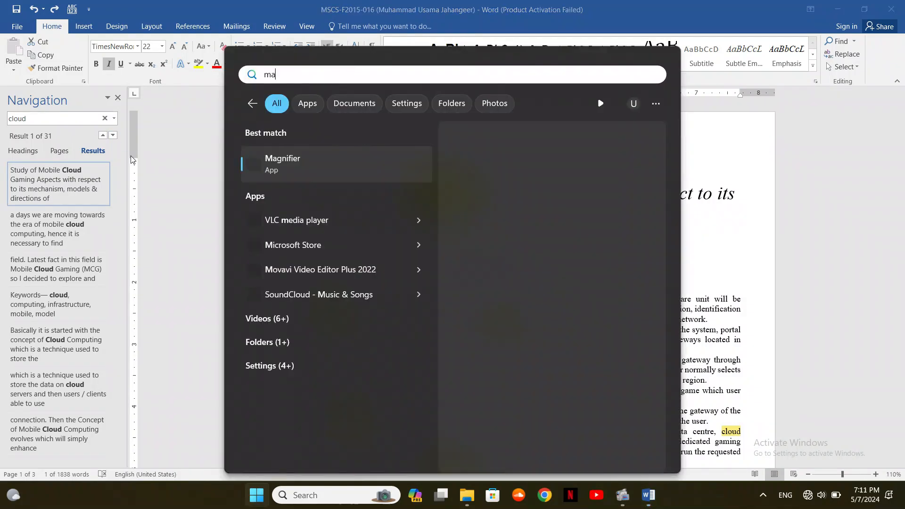
key("Return")
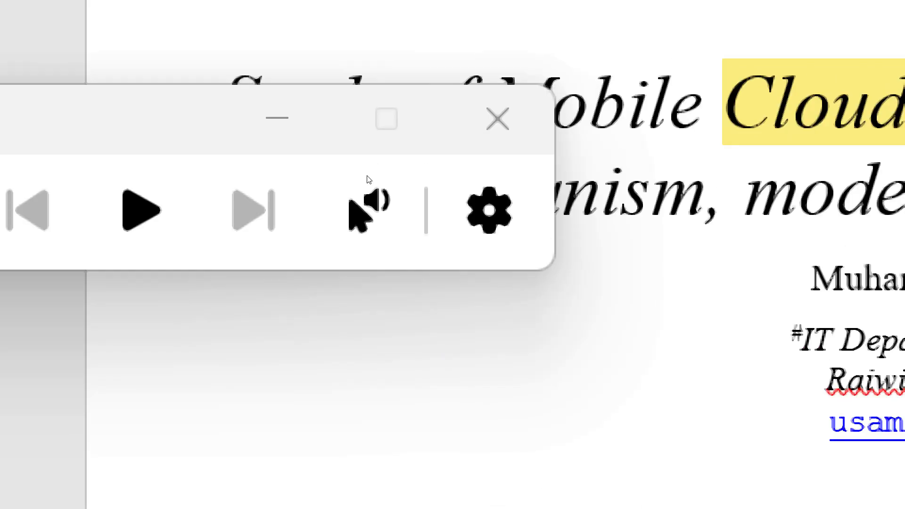
left_click(498, 121)
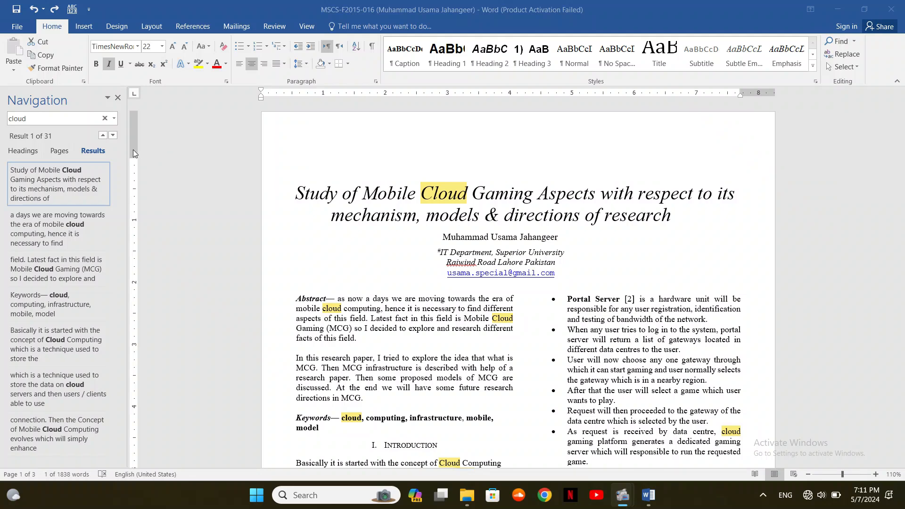
left_click(110, 135)
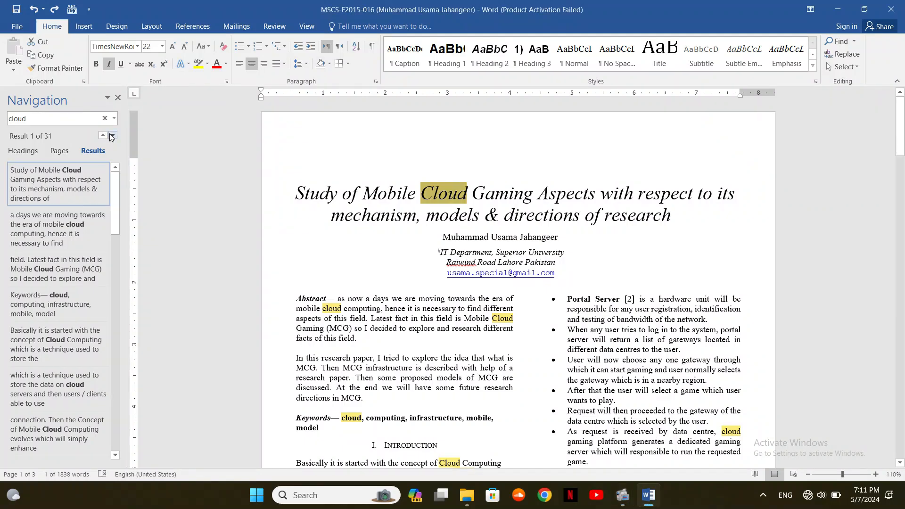
left_click(112, 136)
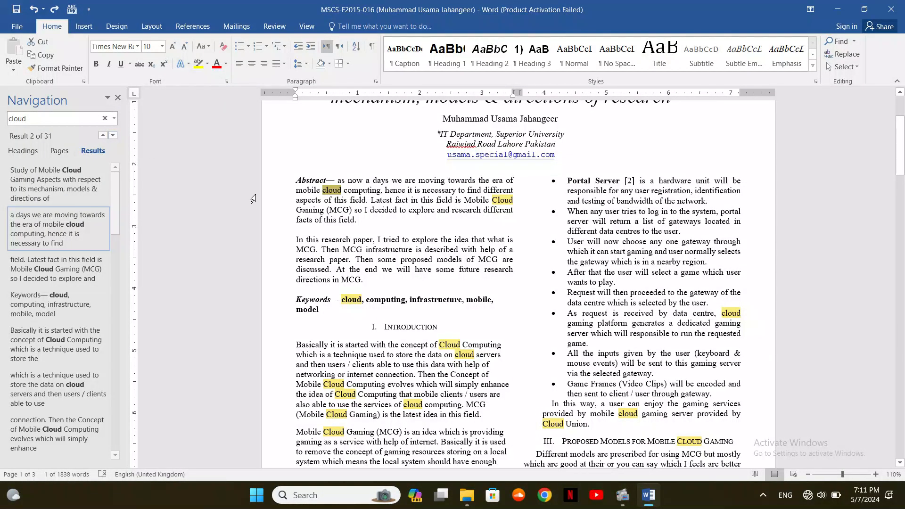
left_click(114, 136)
left_click(113, 136)
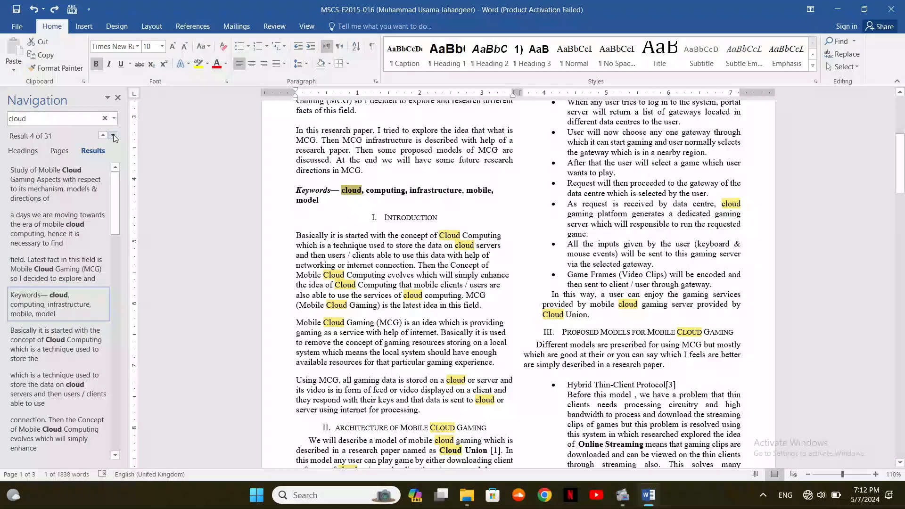
left_click(114, 136)
left_click(113, 136)
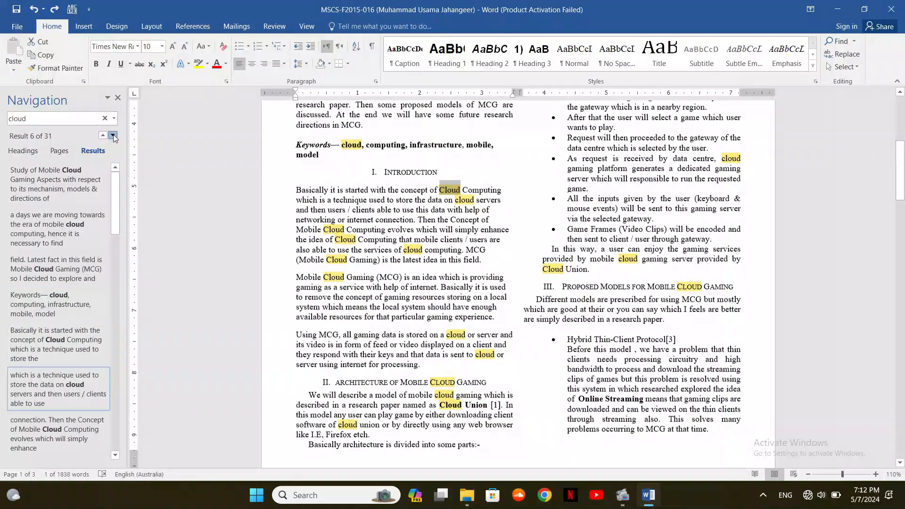
left_click(113, 136)
left_click(113, 136)
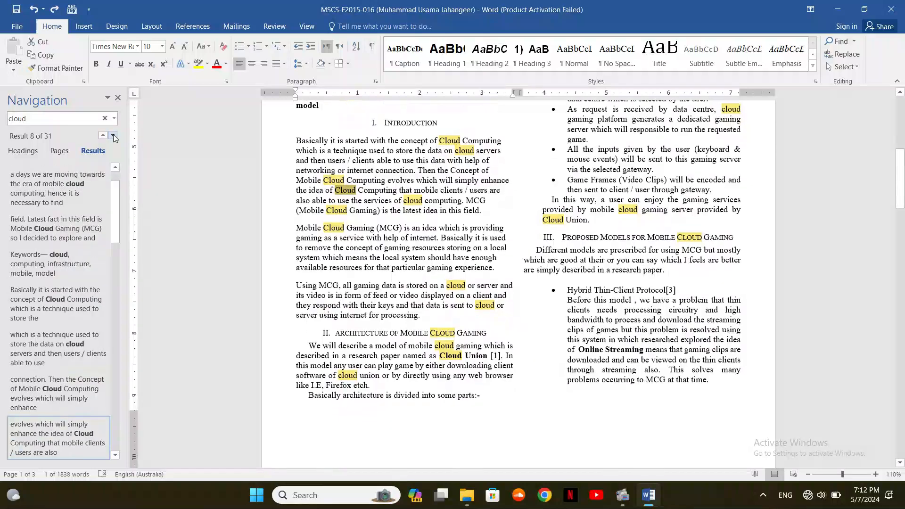
left_click(113, 136)
left_click(113, 136)
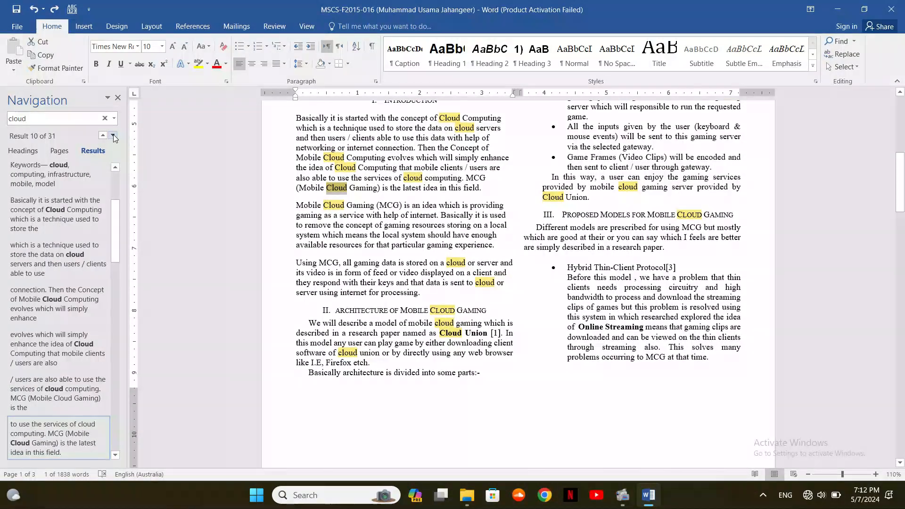
left_click(113, 136)
left_click(113, 135)
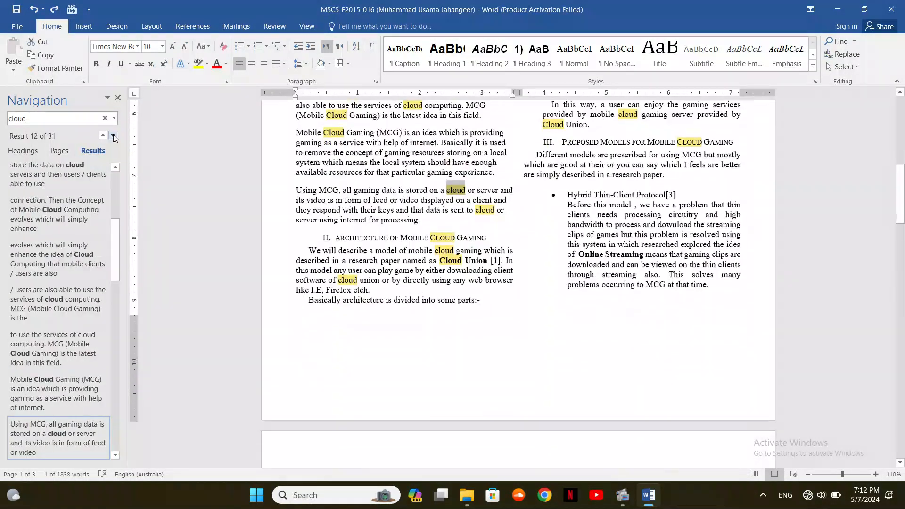
left_click(113, 136)
left_click(113, 136)
left_click(113, 136)
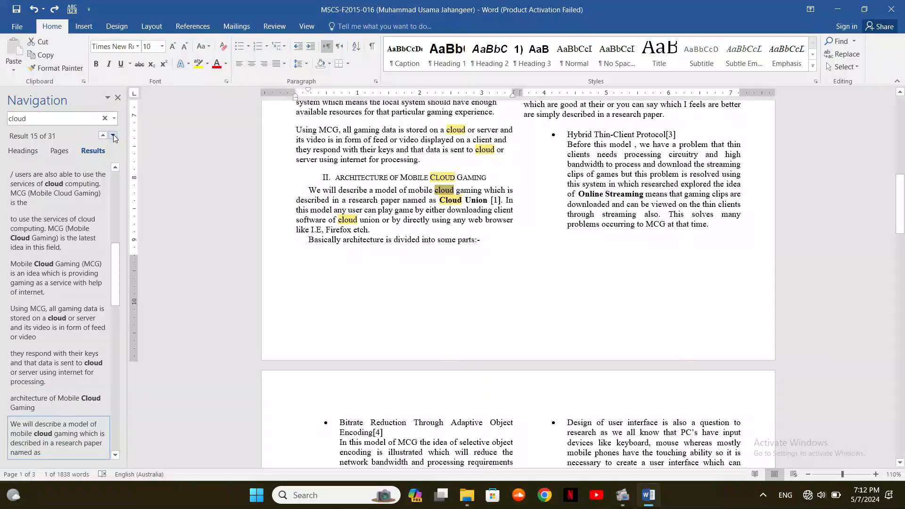
left_click(113, 136)
left_click(113, 136)
left_click(113, 135)
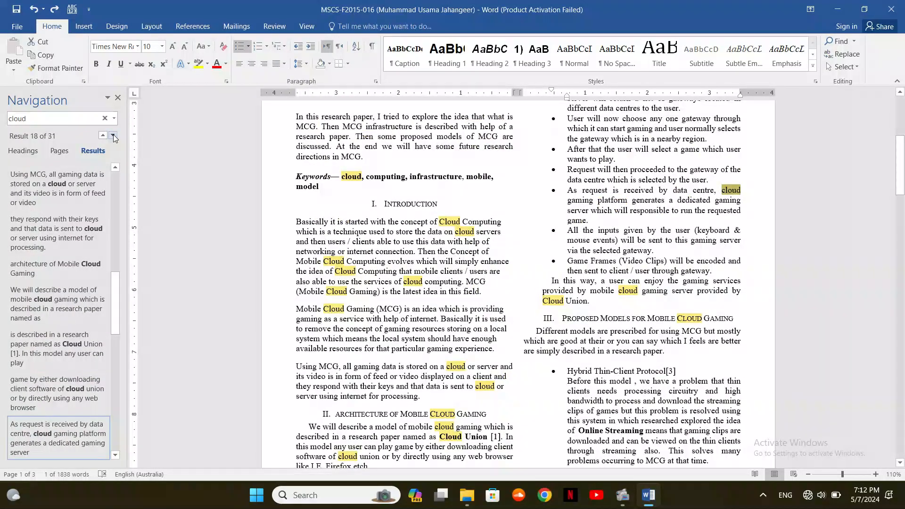
left_click(114, 135)
left_click(113, 135)
left_click(113, 136)
left_click(113, 136)
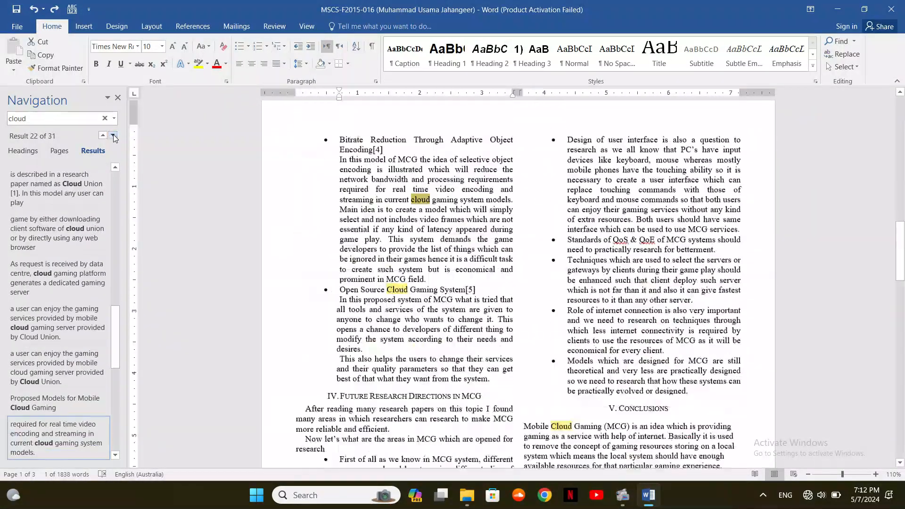
left_click(113, 136)
left_click(113, 136)
left_click(113, 136)
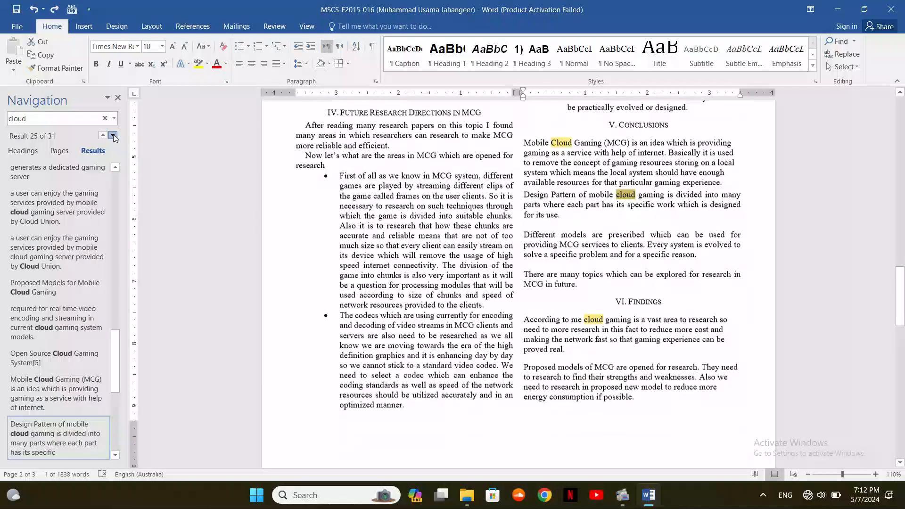
left_click(113, 135)
left_click(113, 136)
left_click(114, 136)
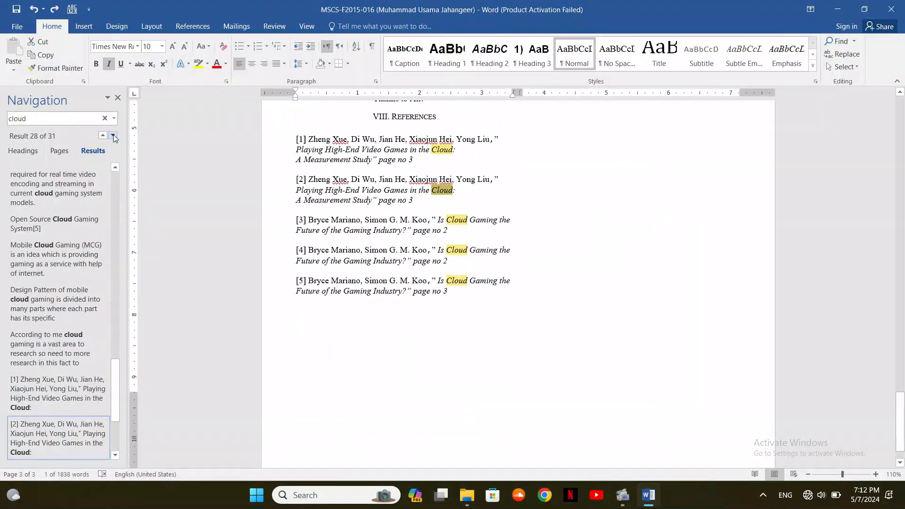
left_click(113, 136)
left_click(113, 136)
left_click(114, 136)
left_click(114, 136)
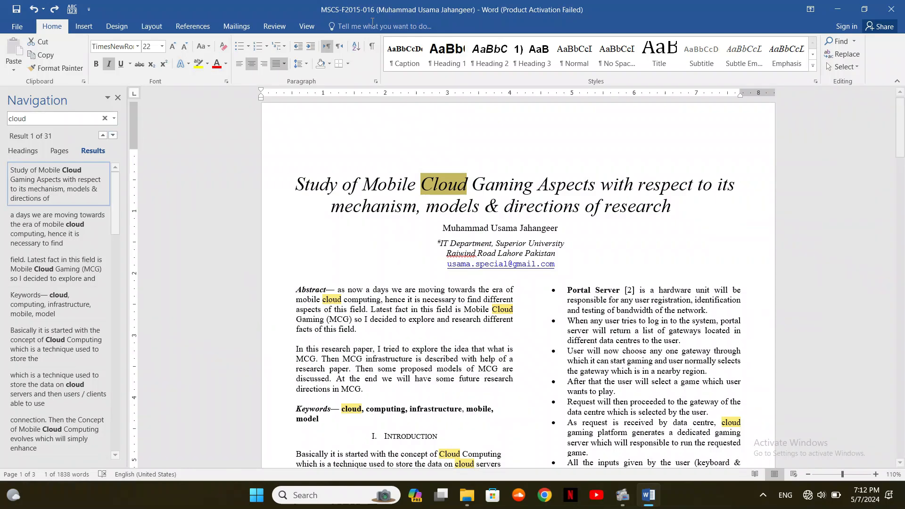
Close the Navigation pane, reopen it with Find, then close it again
left_click(118, 98)
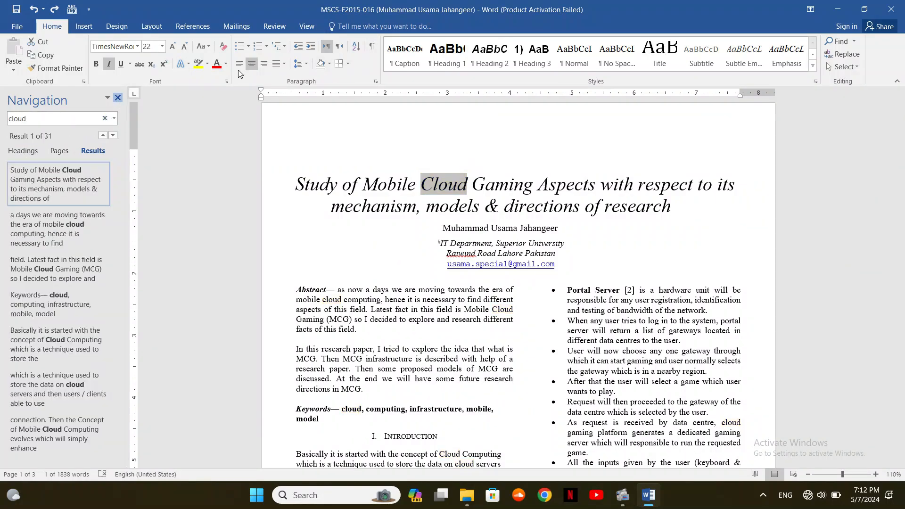
left_click(855, 46)
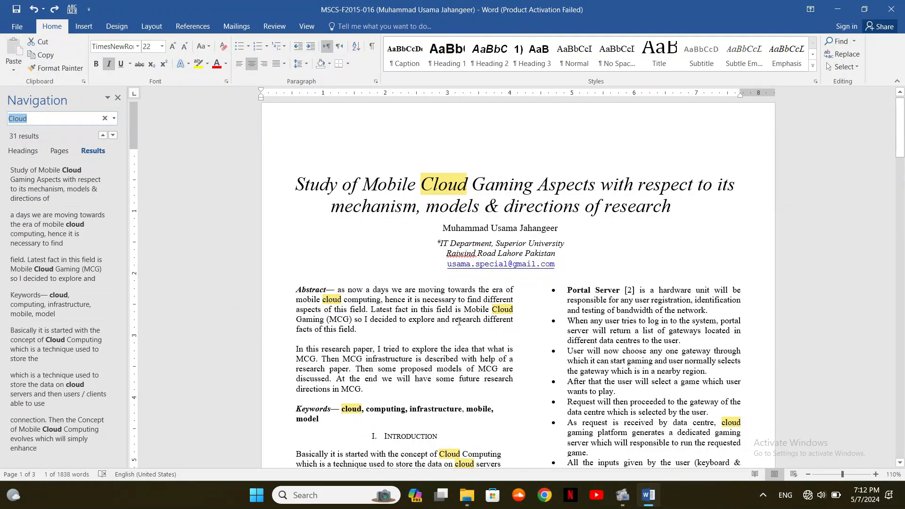
left_click(118, 97)
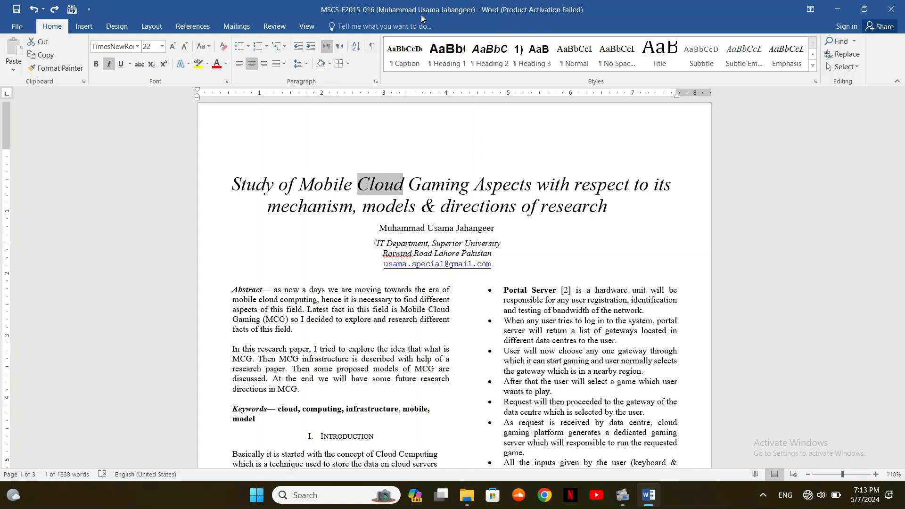
In Replace, set Find what to 'cloud' and Replace with to 'clouding', then Replace All
left_click(843, 54)
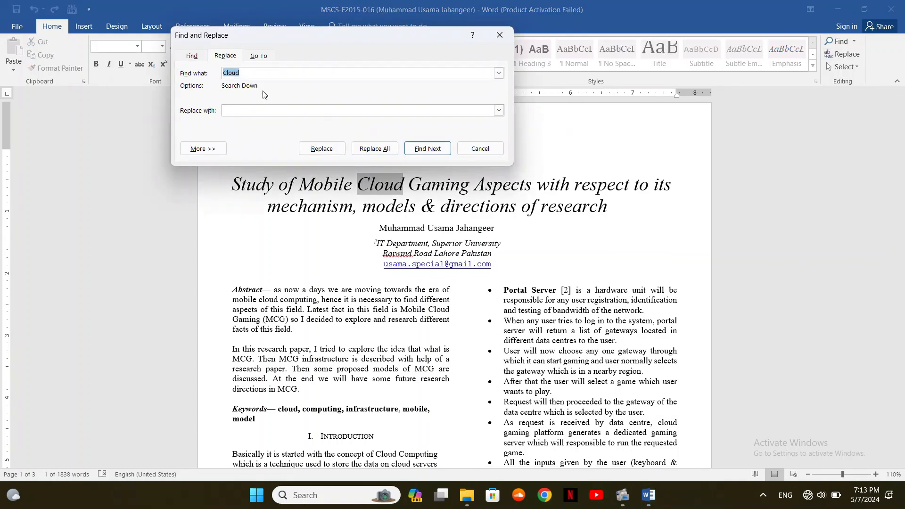
left_click_drag(268, 35, 321, 149)
left_click(301, 189)
left_click_drag(301, 190, 272, 189)
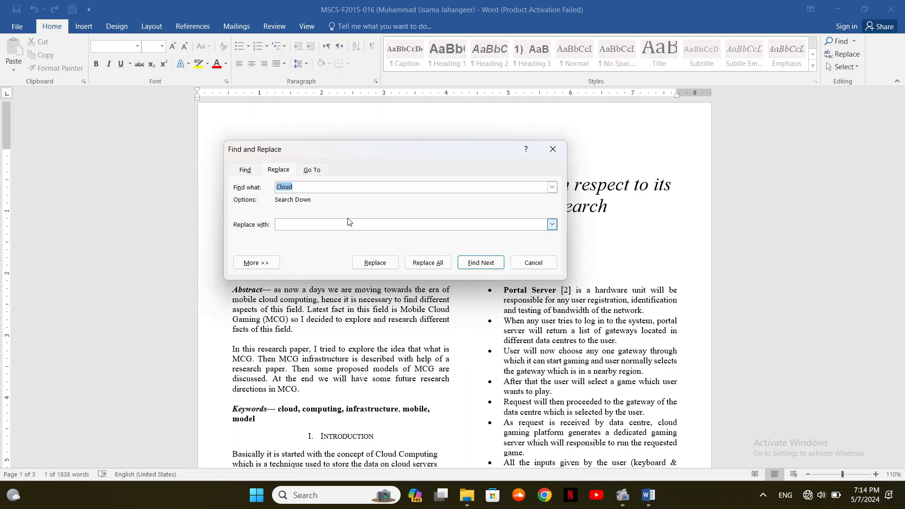
type("cloud")
type("clouding")
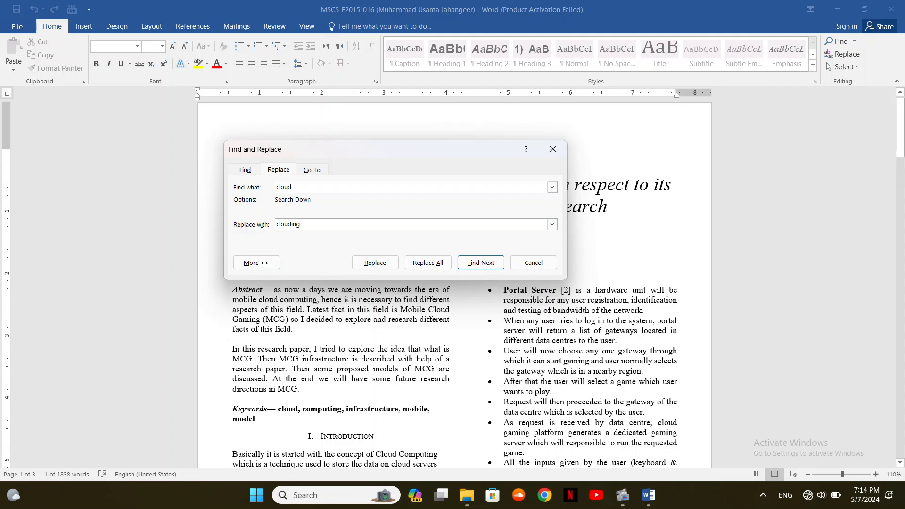
left_click(428, 262)
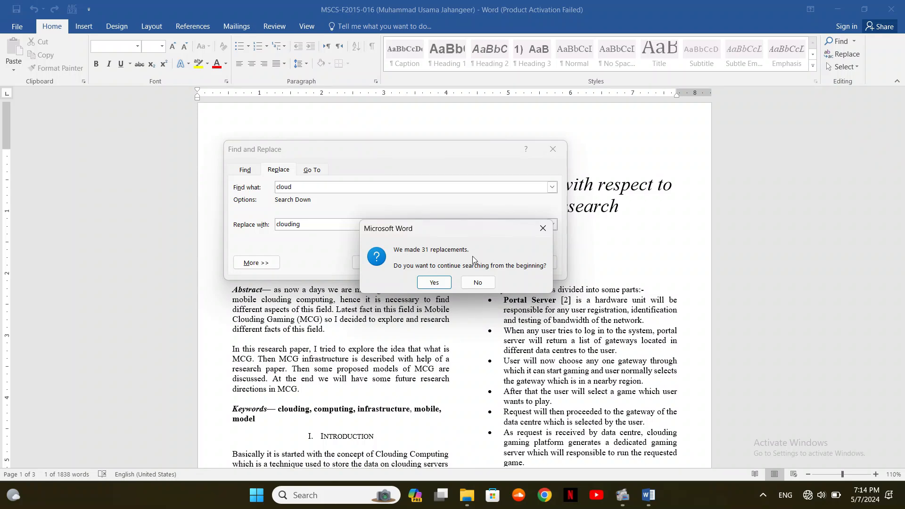
Search for 'clouding' to confirm 31 replacements, then undo them so the paper reads 'Cloud' again
left_click(492, 278)
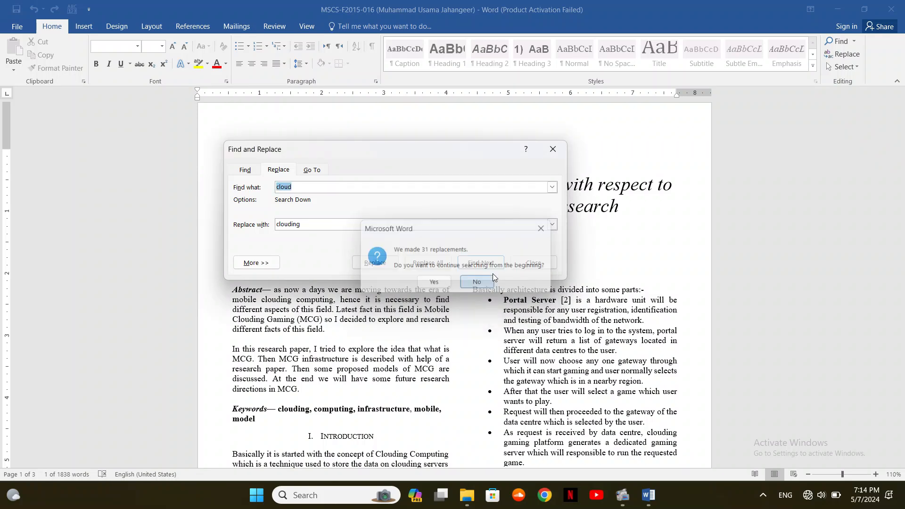
left_click(533, 262)
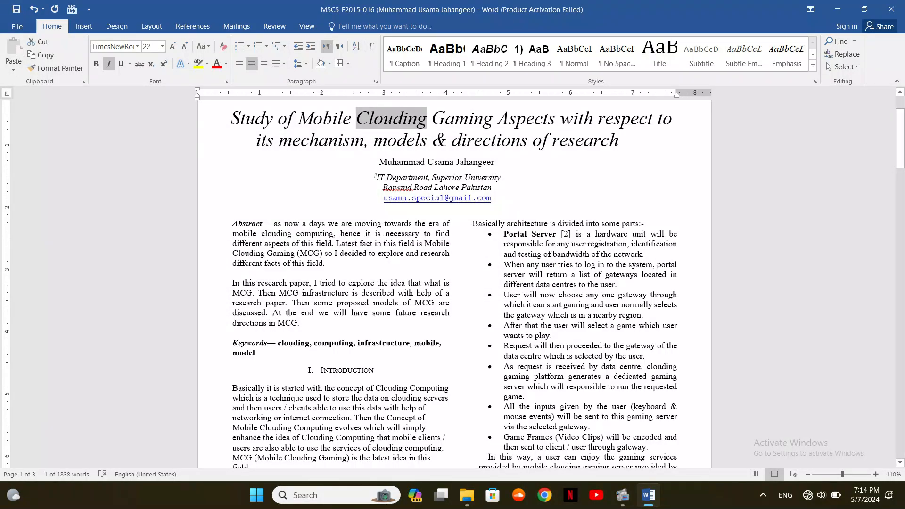
key("ctrl+f")
type("clouding")
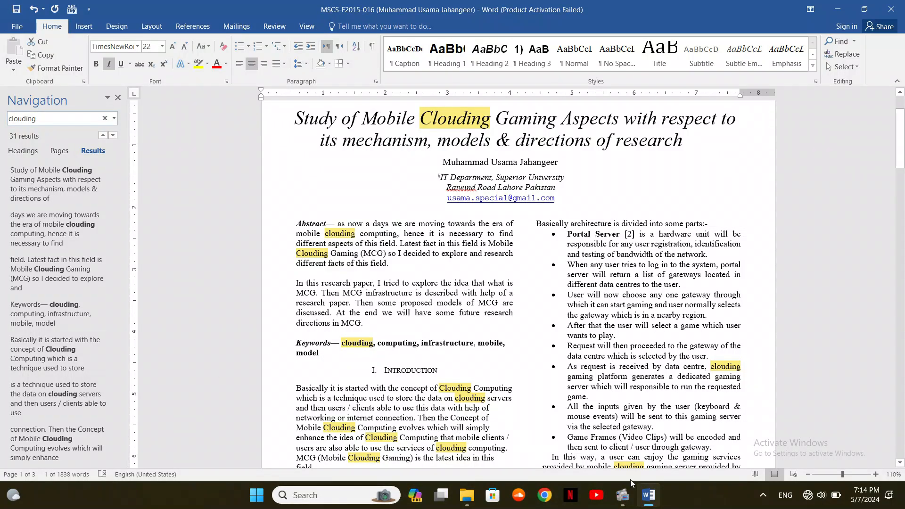
left_click(457, 294)
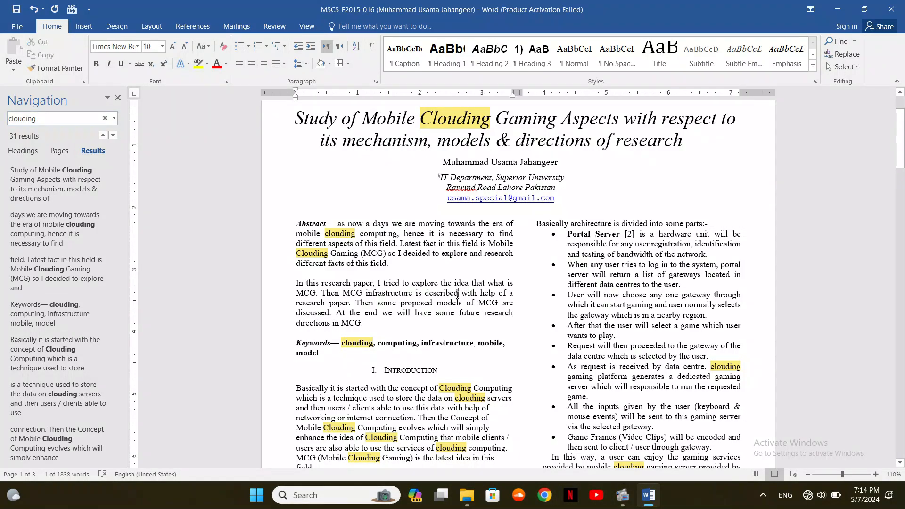
key("ctrl+z")
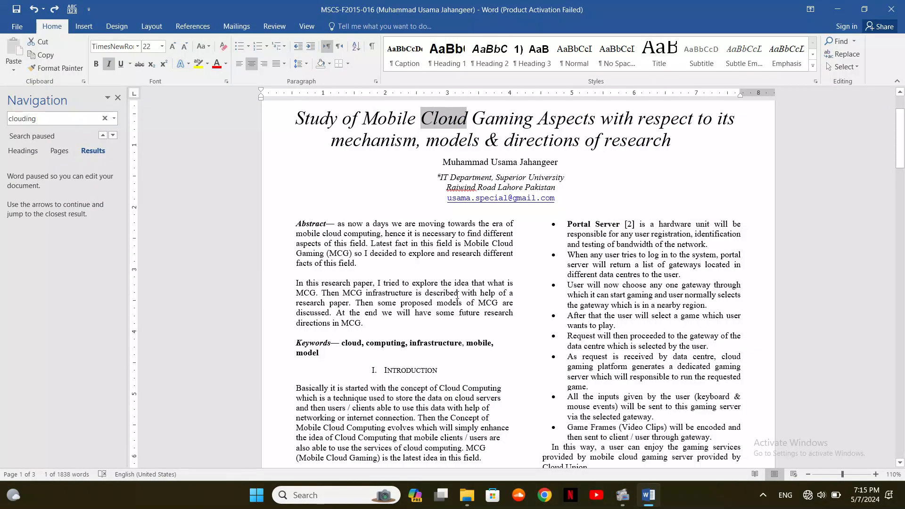
Reopen Find and Replace and replace the current Cloud match, including the abstract's, with clouding
key("ctrl+h")
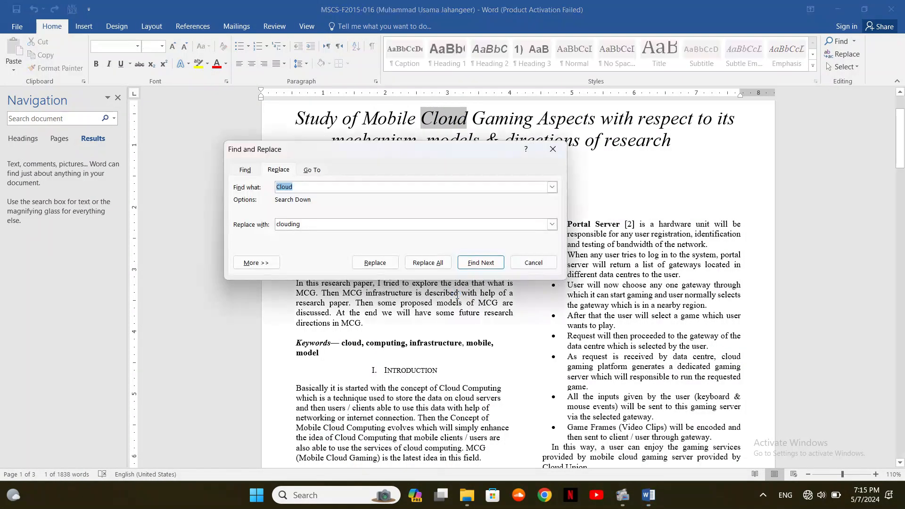
left_click(309, 223)
left_click(382, 266)
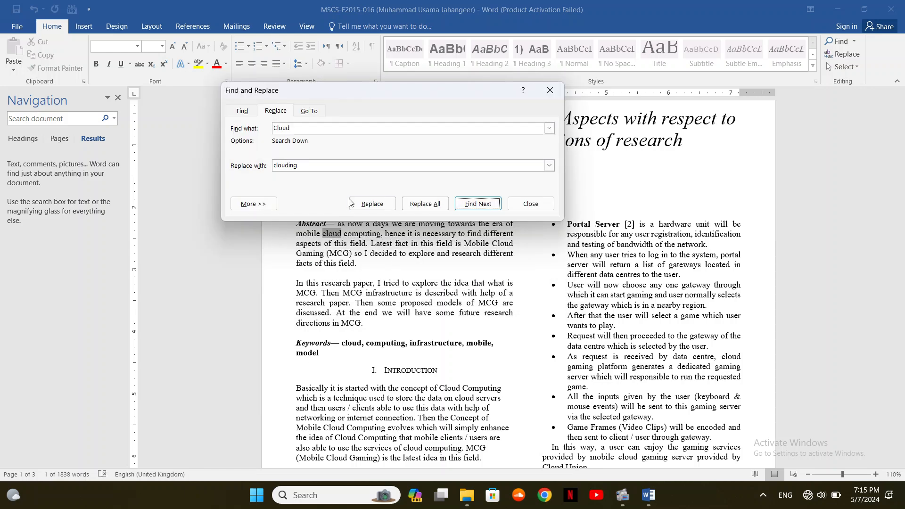
left_click(372, 205)
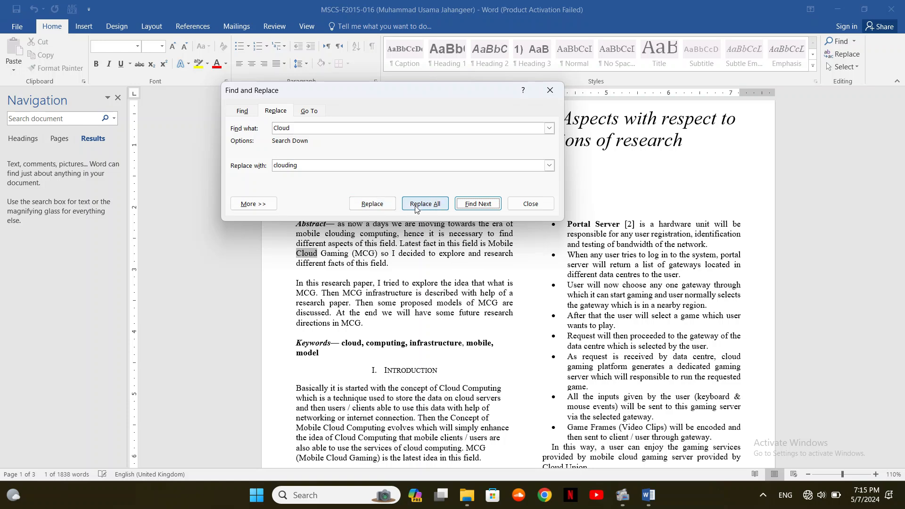
Skip past the following Cloud matches with Find Next, leaving them unchanged
left_click(472, 208)
left_click(472, 207)
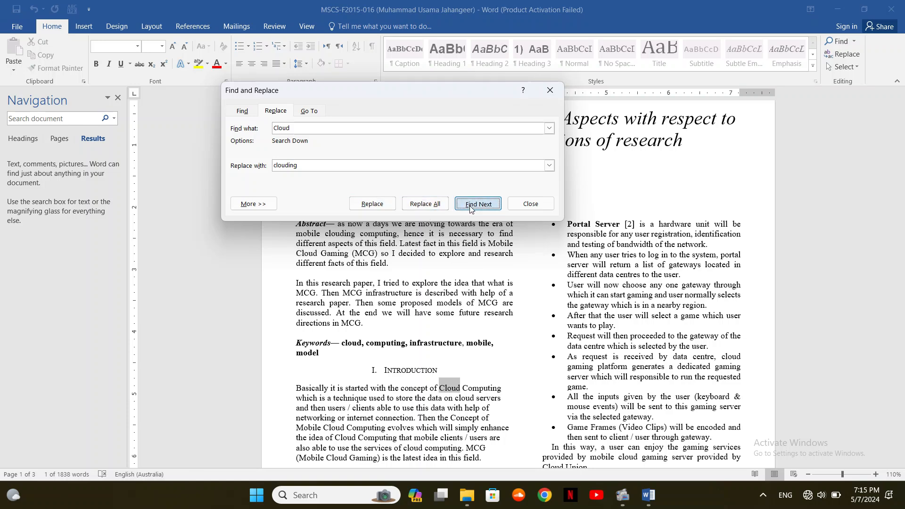
left_click(472, 204)
left_click(472, 204)
left_click(471, 205)
left_click(472, 204)
left_click(472, 204)
left_click(472, 205)
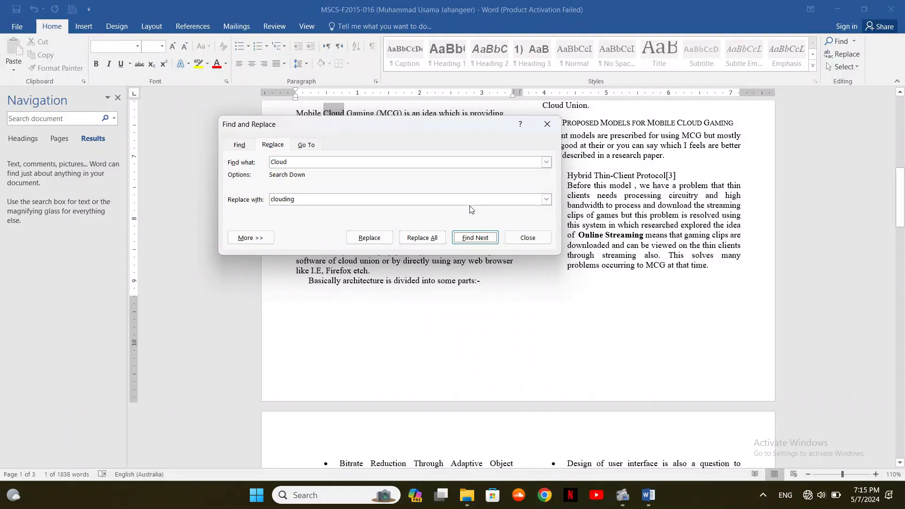
left_click(475, 237)
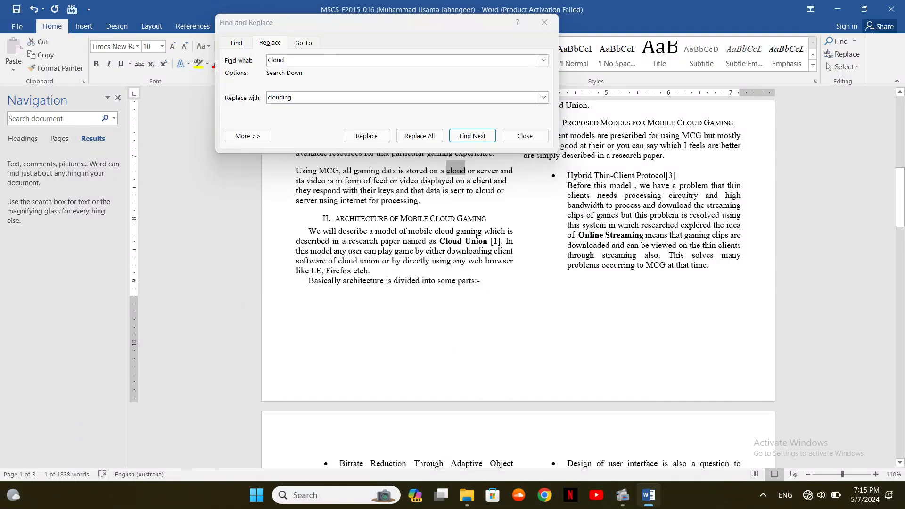
left_click(473, 137)
left_click(473, 136)
left_click(473, 136)
left_click(473, 136)
left_click(473, 136)
left_click(473, 136)
left_click(473, 137)
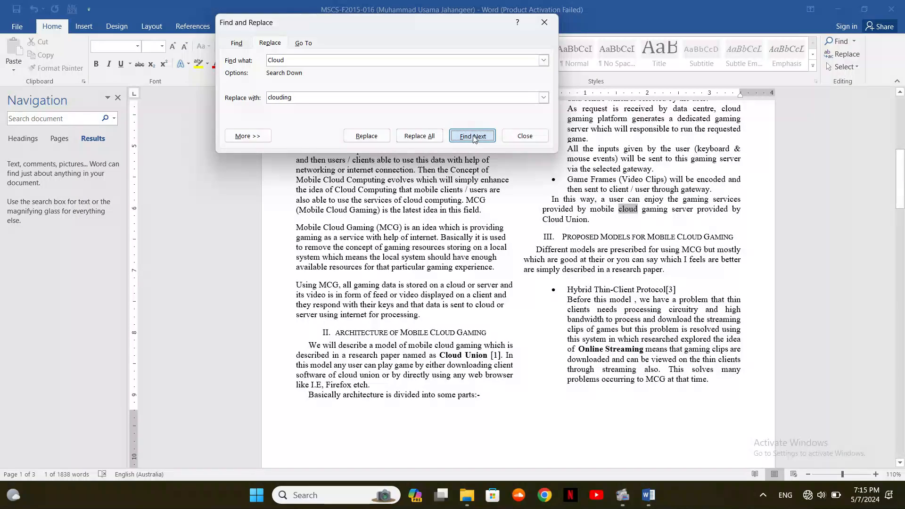
left_click(473, 136)
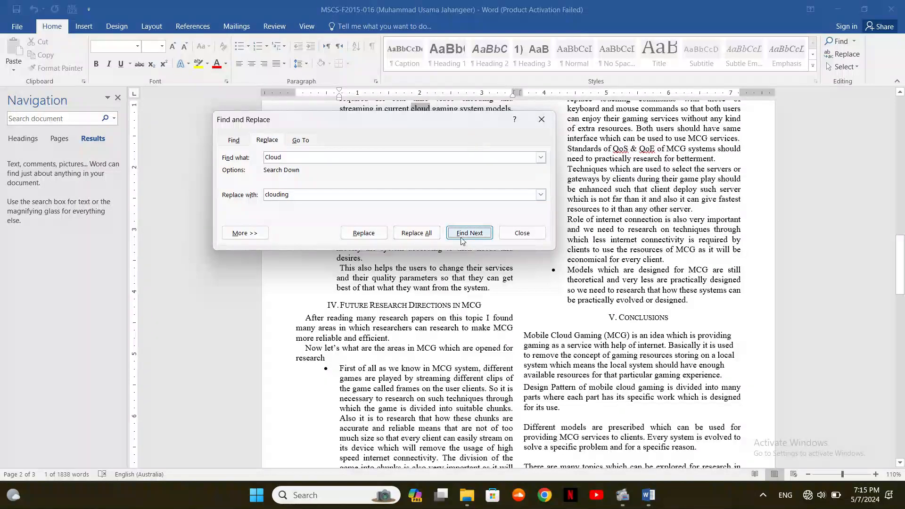
left_click(464, 229)
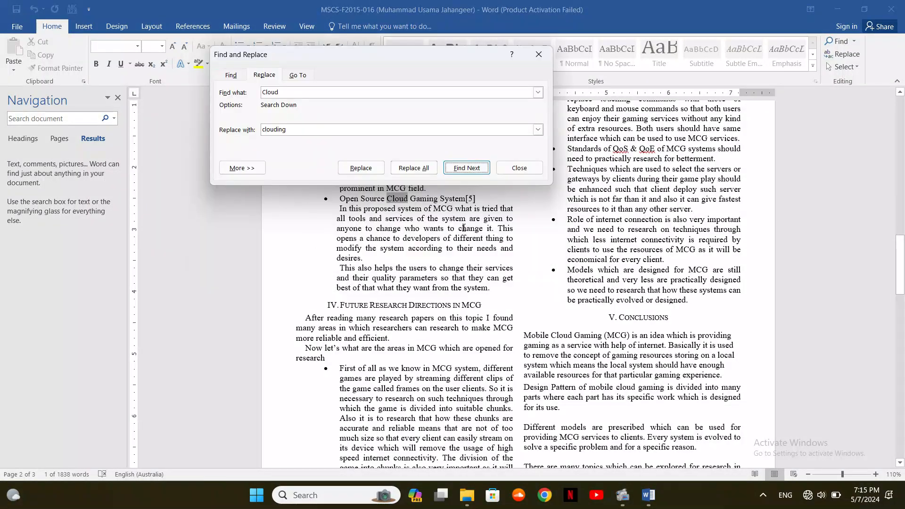
left_click(462, 170)
left_click(463, 171)
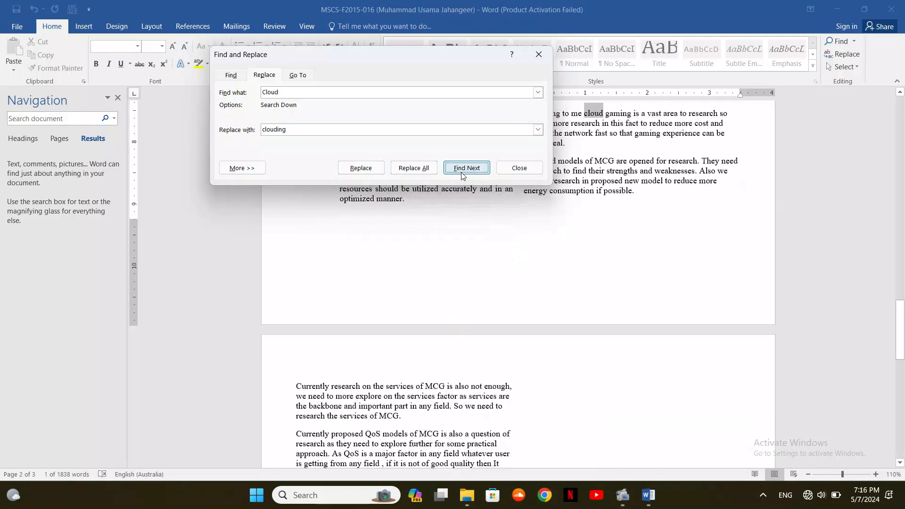
Step through the references and change Cloud in reference [5] to clouding
left_click_drag(417, 118, 753, 162)
left_click(801, 280)
left_click(802, 279)
left_click(802, 279)
left_click(802, 280)
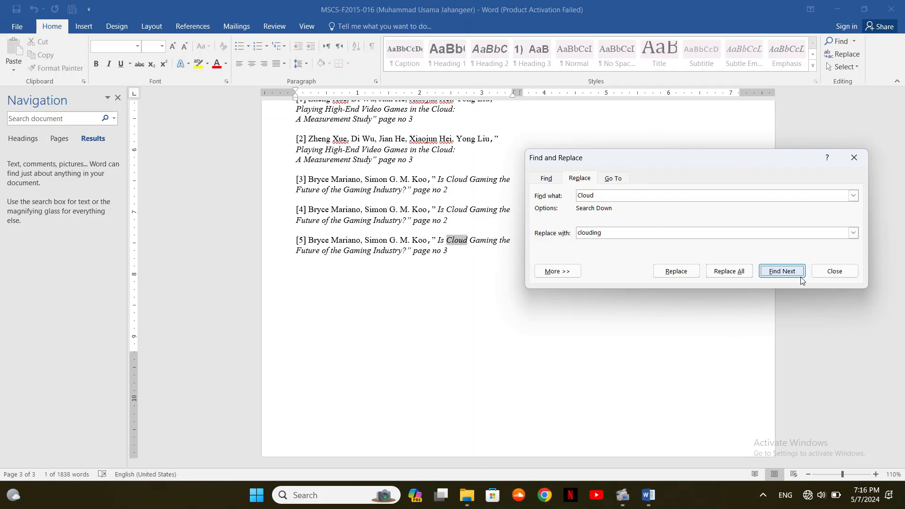
left_click(688, 277)
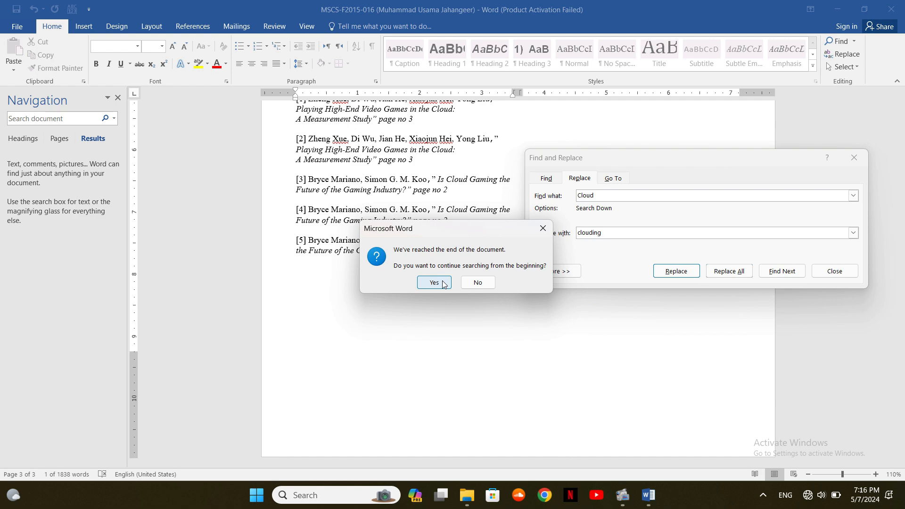
Continue the search from the start to the 'Mobile Clouding Gaming' title, then close Find and Replace
left_click(434, 283)
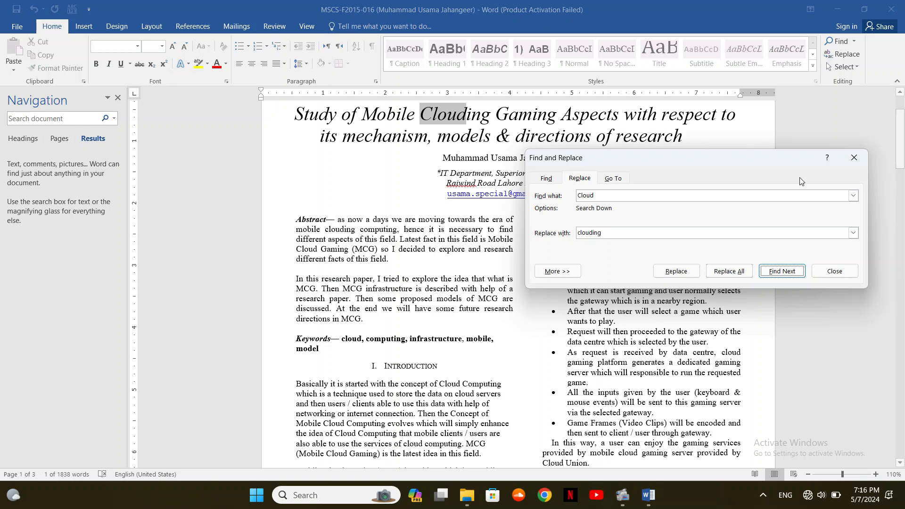
left_click(854, 159)
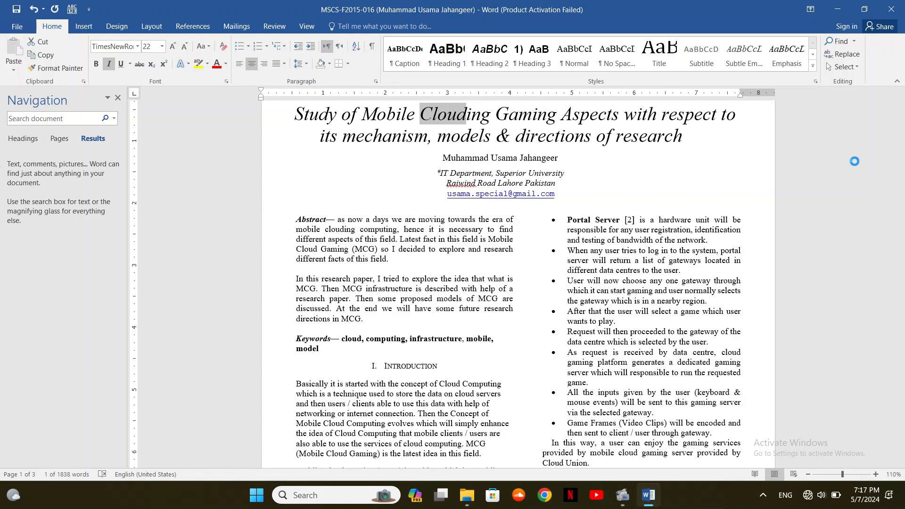
Open Find and Replace on its Find tab, close it, and hide the Navigation pane
key("ctrl+h")
left_click(549, 181)
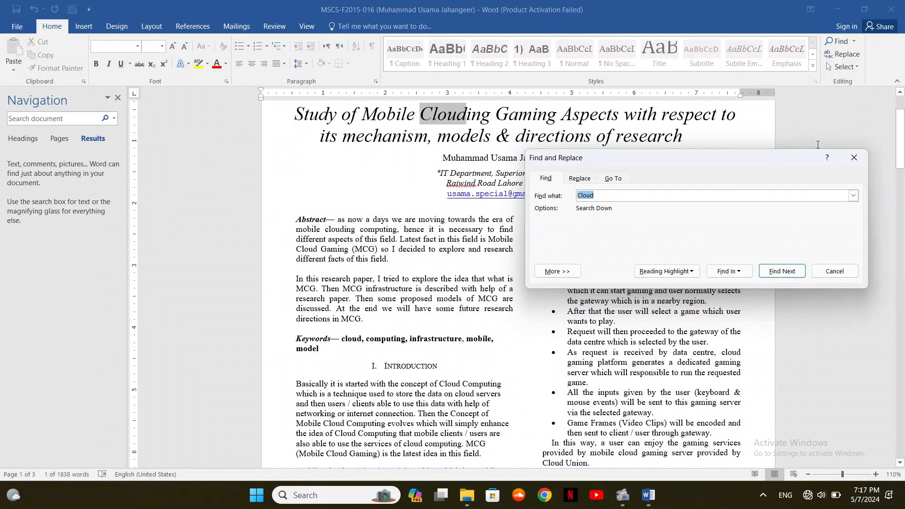
left_click(847, 164)
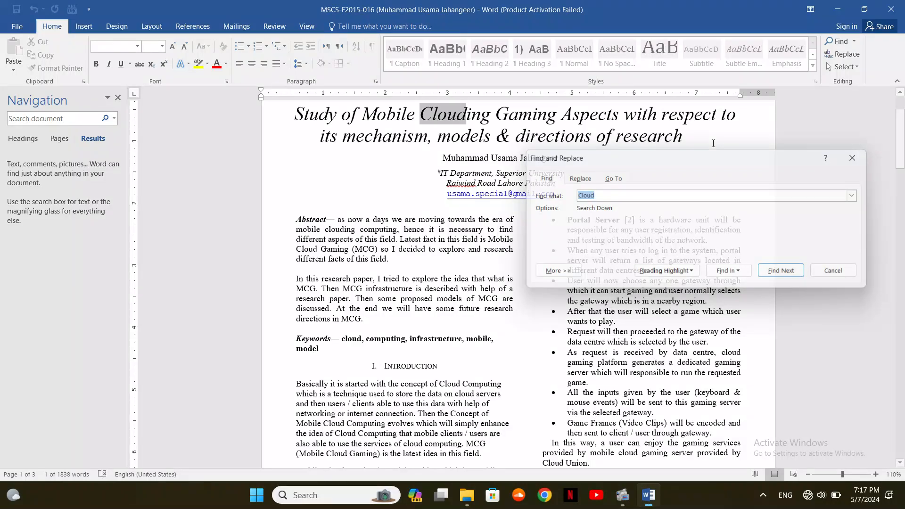
left_click(118, 98)
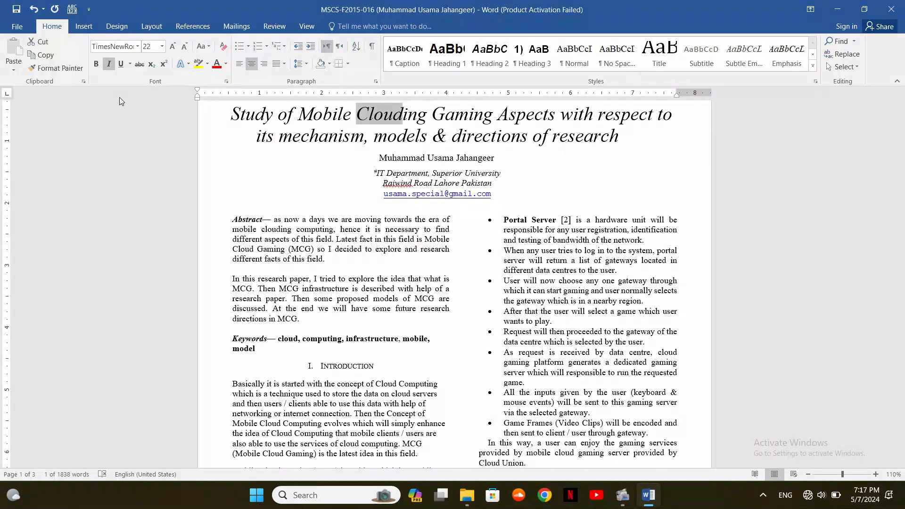
Search for Cloud, close the pane again, and reopen the Find tab with Cloud
key("ctrl+f")
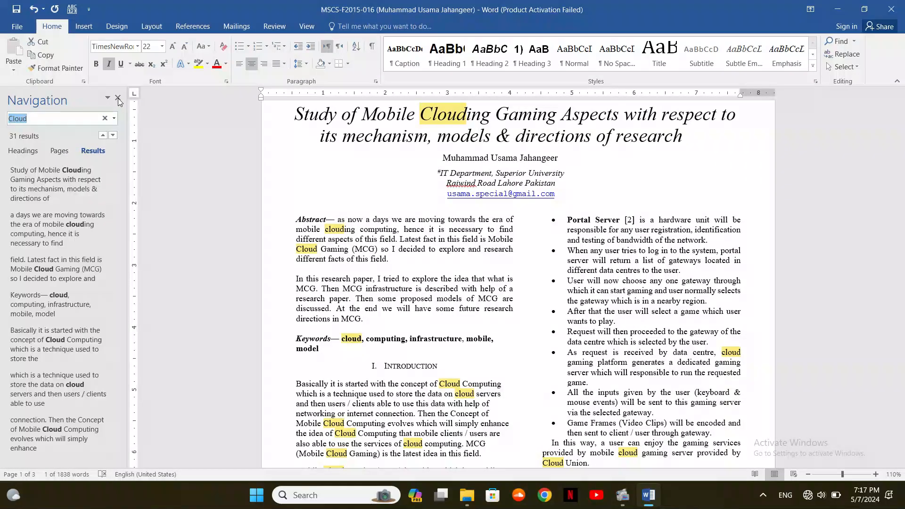
left_click(119, 99)
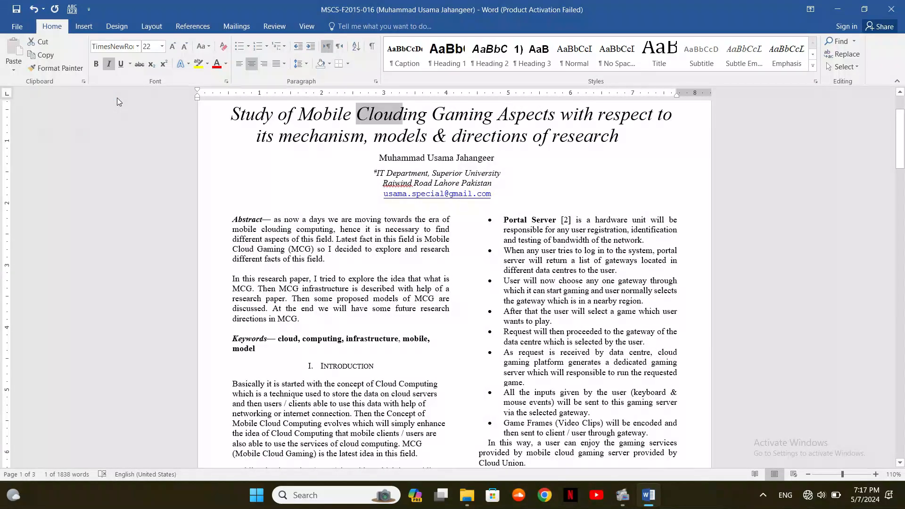
key("ctrl+h")
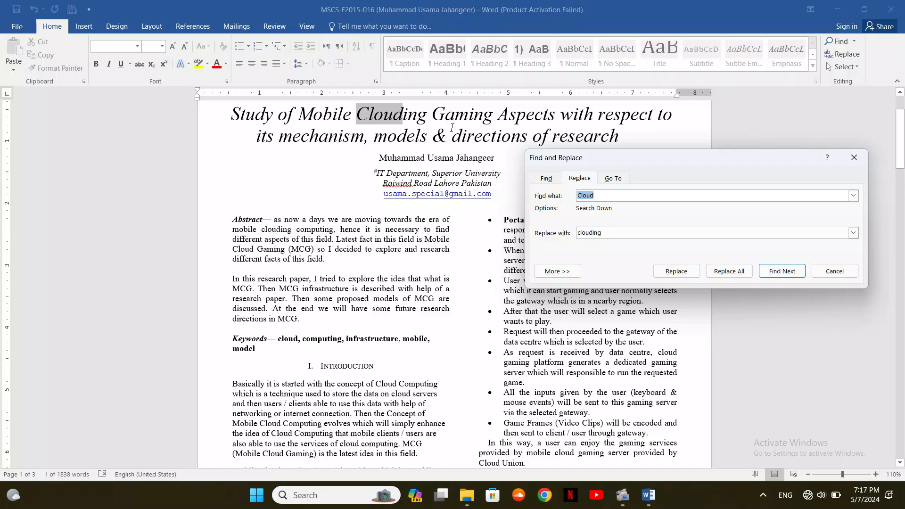
left_click(546, 179)
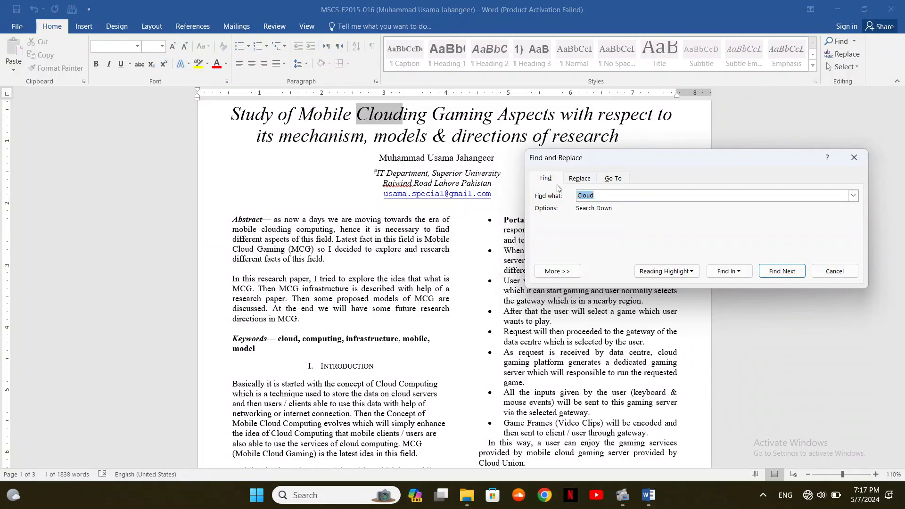
Expand the More search options and turn on Match case for Cloud
left_click(573, 273)
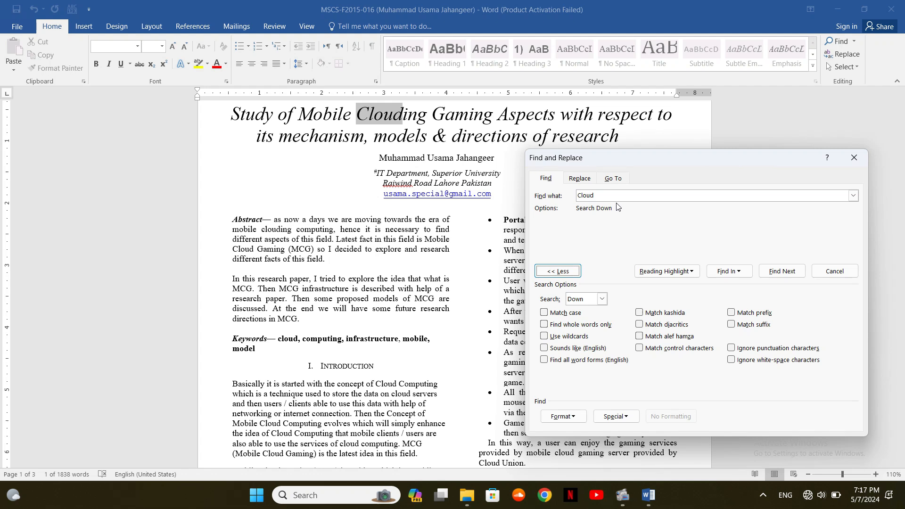
left_click(566, 314)
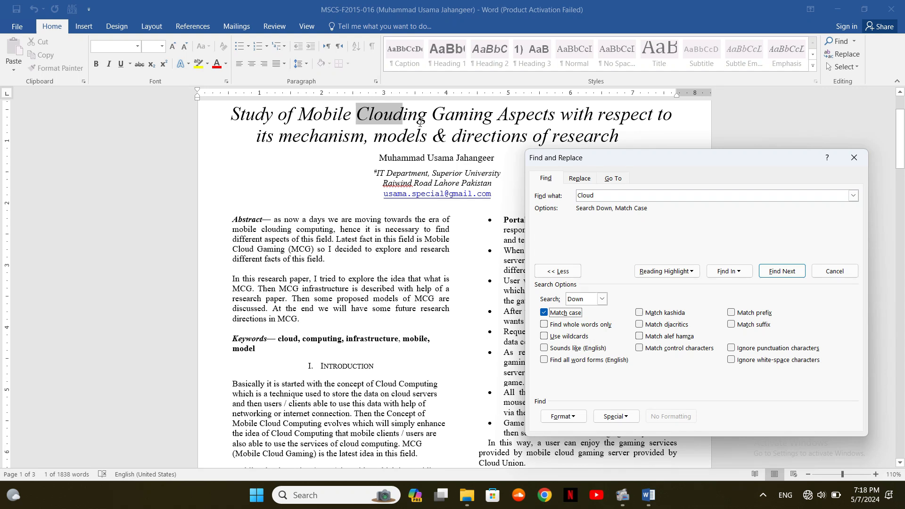
Turn on Find whole words only, then close the Find dialog
left_click(566, 325)
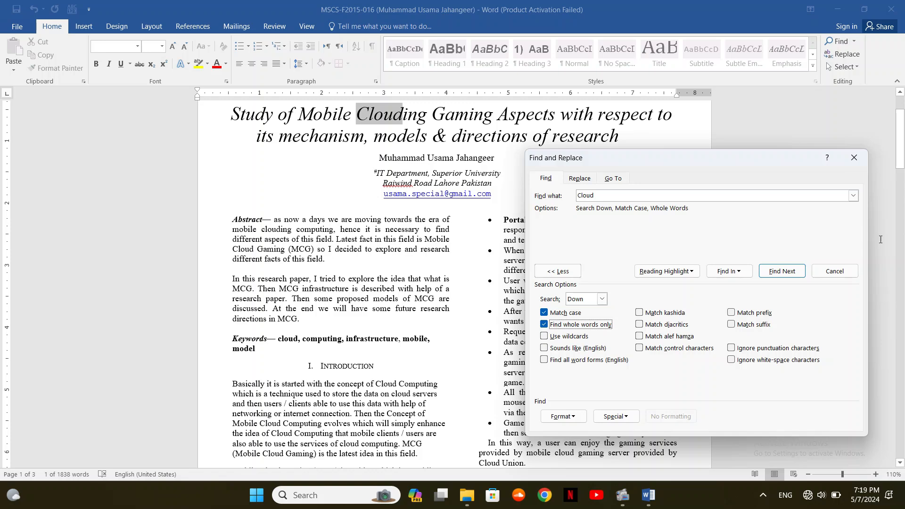
left_click(853, 158)
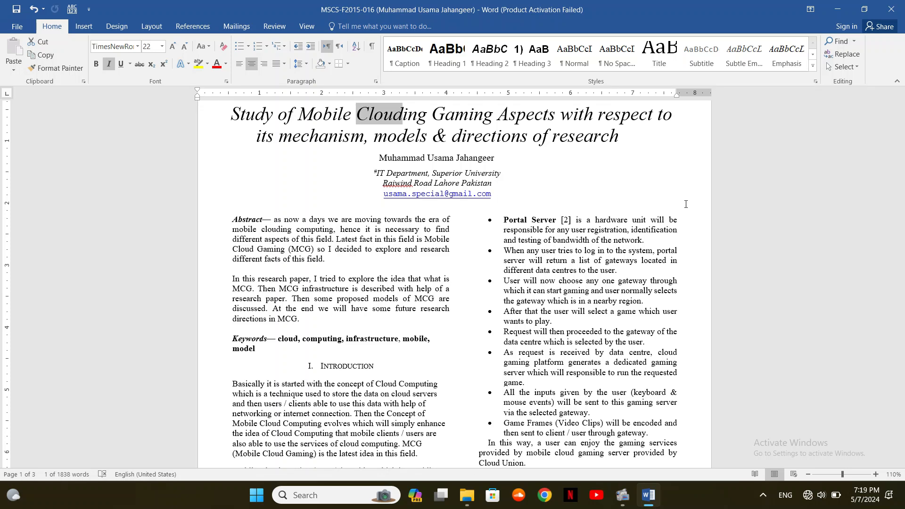
Open the Go To tab of Find and Replace with Page as the target
key("ctrl+h")
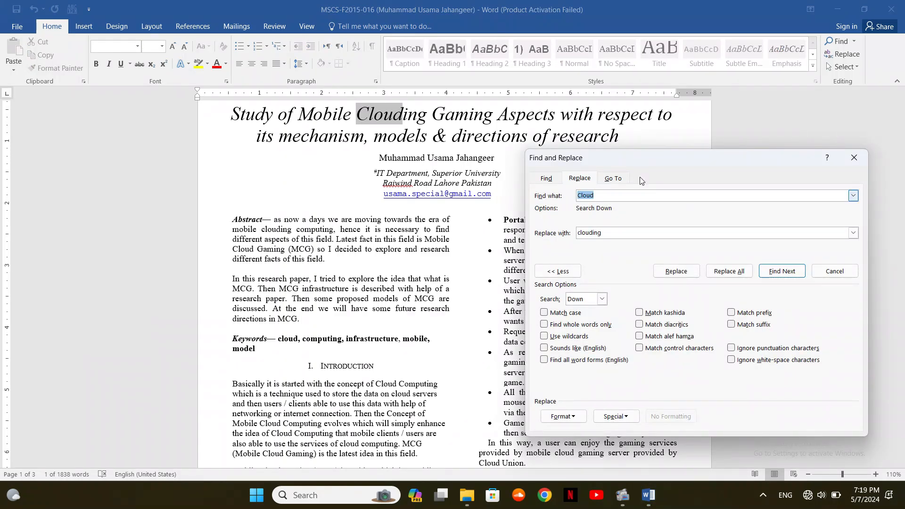
left_click(613, 179)
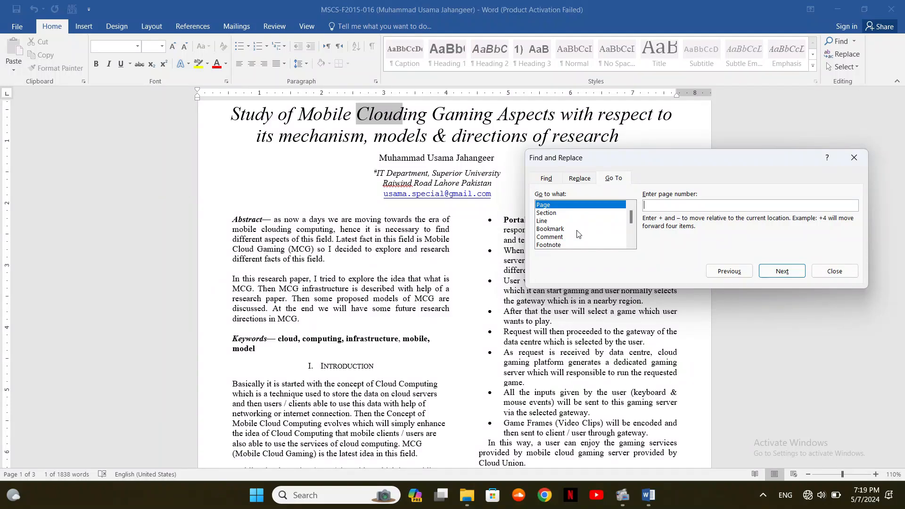
left_click(632, 244)
left_click(631, 245)
left_click(631, 245)
left_click(631, 244)
left_click(631, 244)
left_click(631, 245)
left_click(632, 245)
left_click(632, 206)
left_click(632, 206)
left_click(632, 206)
left_click(632, 207)
left_click(632, 206)
left_click(632, 206)
left_click(632, 207)
Go to page 2 and close the dialog
left_click(655, 205)
type("2")
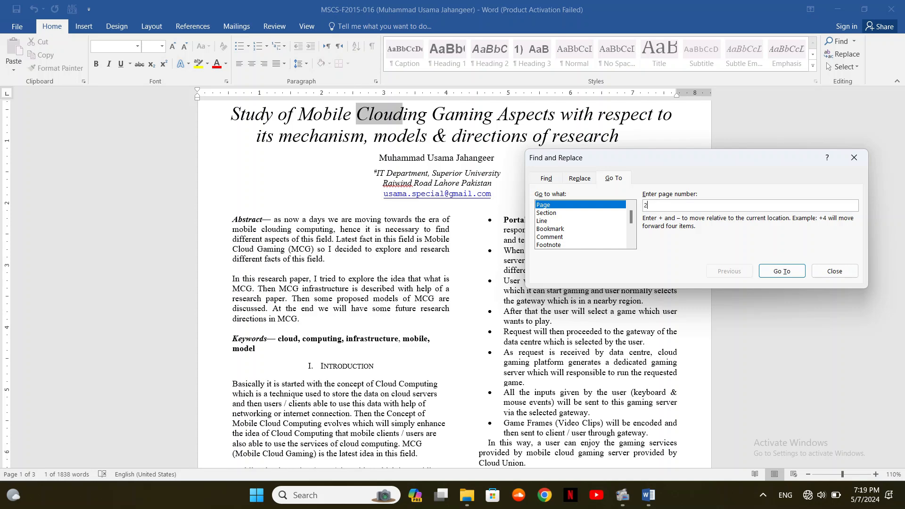
left_click(783, 271)
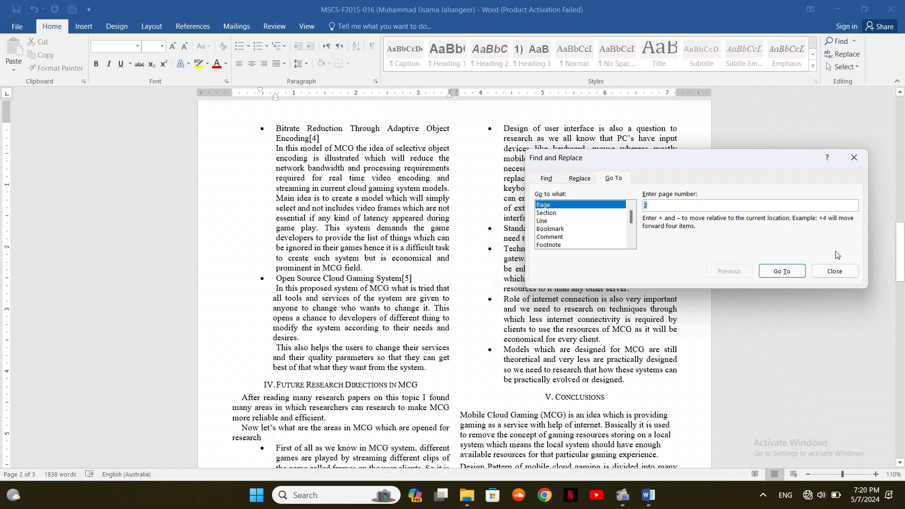
left_click(849, 275)
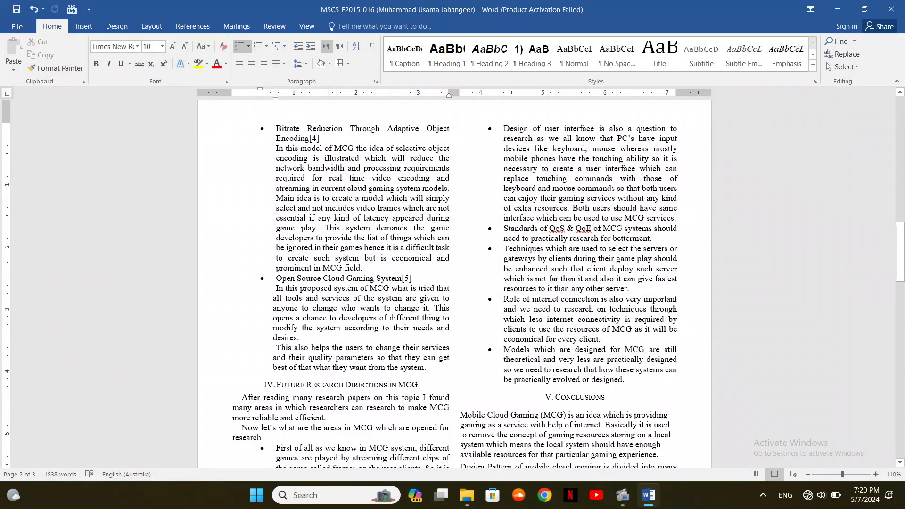
Select all and paste repeated copies of the paper until it runs 121 pages
key("ctrl+a")
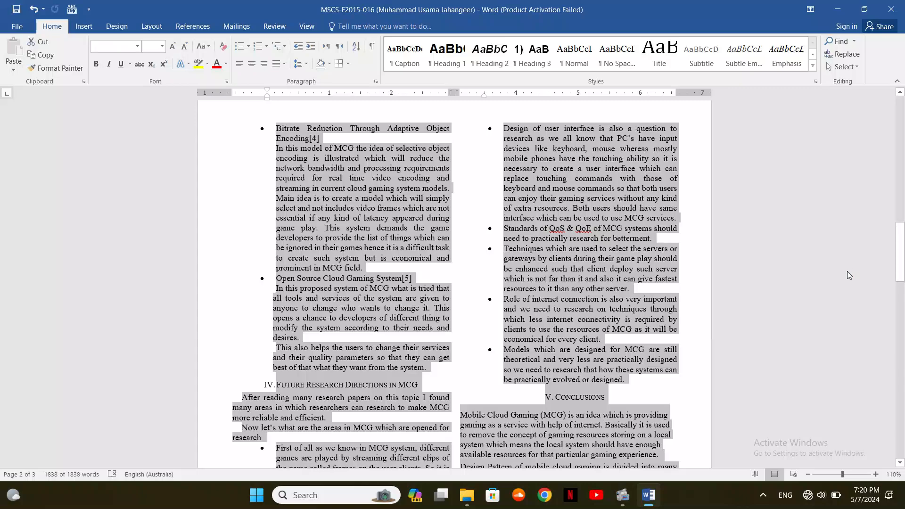
key("Down")
key("ctrl+Return")
key("ctrl+Return")
key("ctrl+Return")
key("ctrl+Return")
key("ctrl+Return")
key("ctrl+Return")
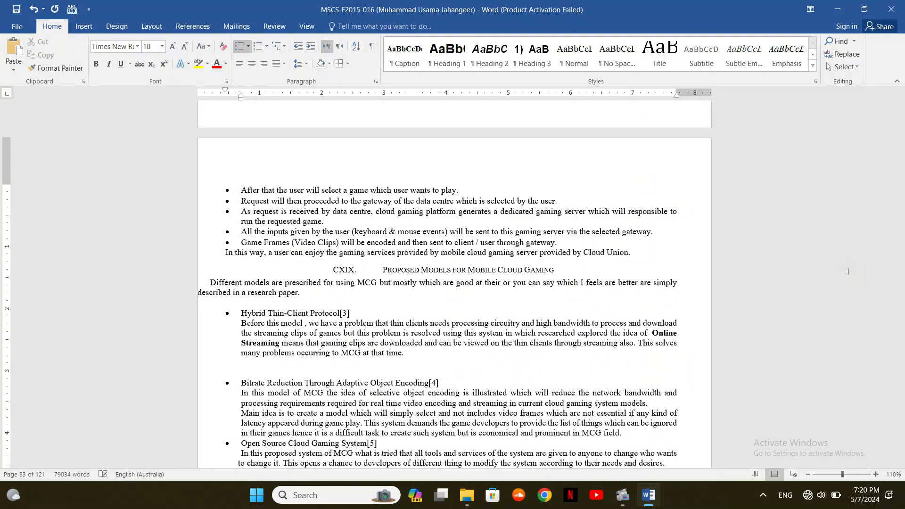
key("ctrl+h")
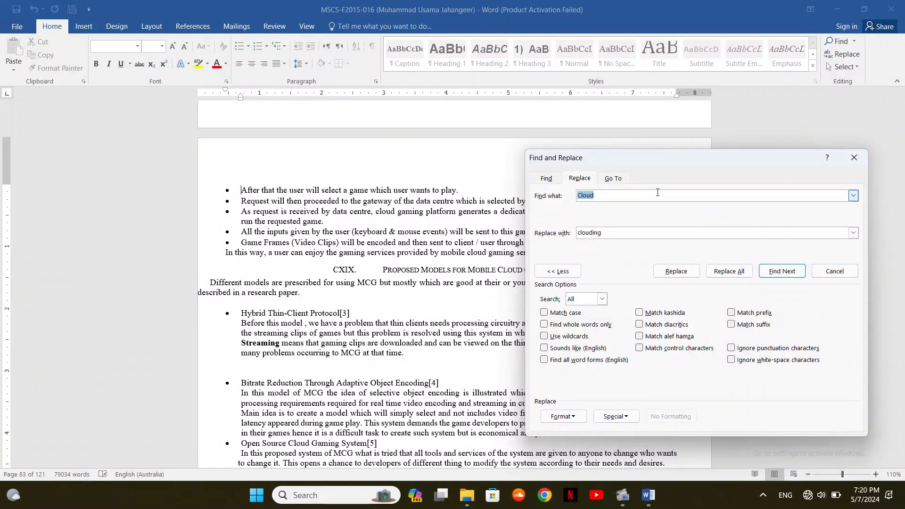
Use the Go To tab to jump to page 50 of the 121-page paper
left_click(614, 181)
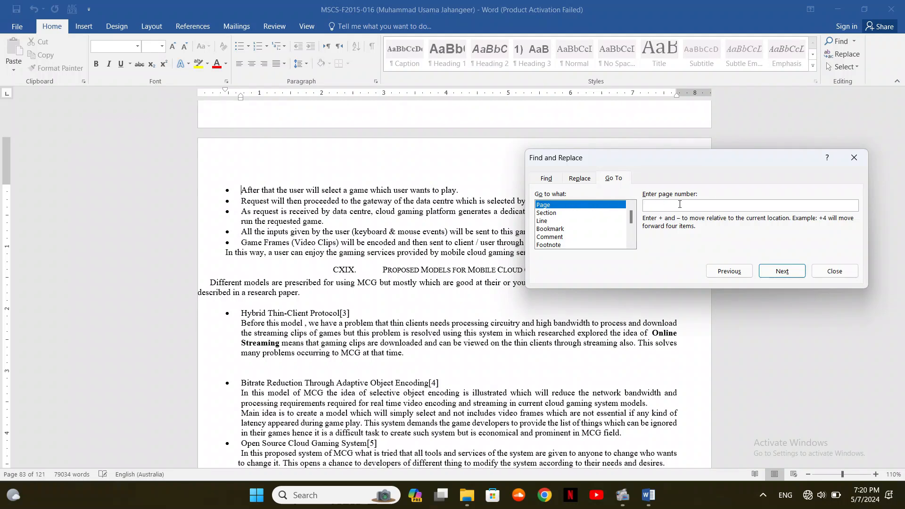
type("50")
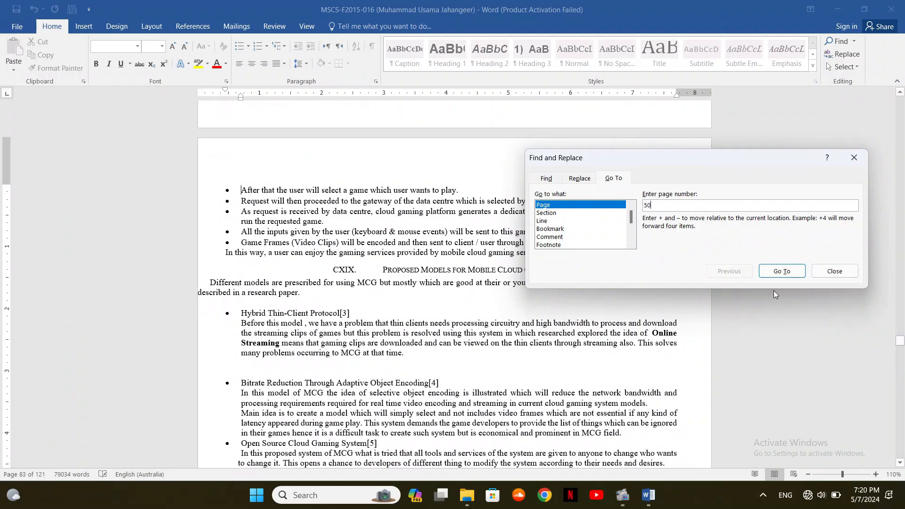
left_click(779, 273)
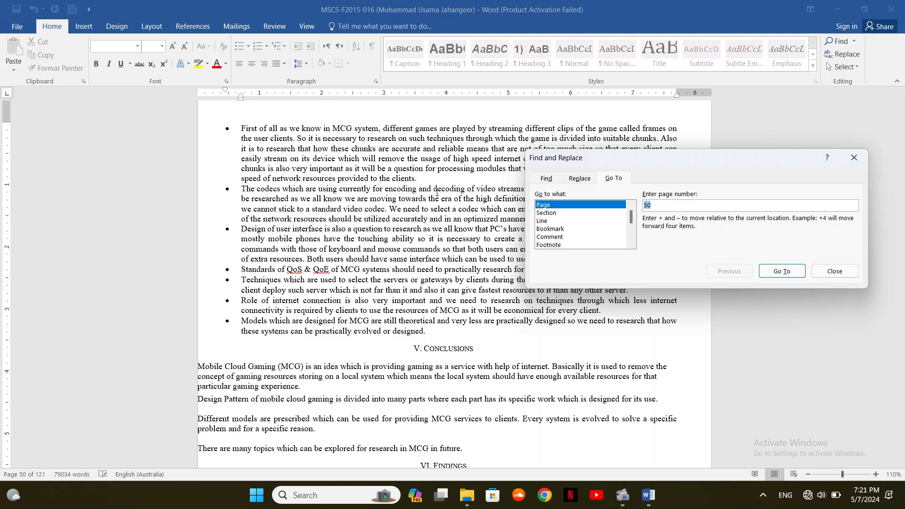
Close the dialog and quit Word with Don't Save, discarding the clipboard content
left_click(842, 273)
left_click(891, 9)
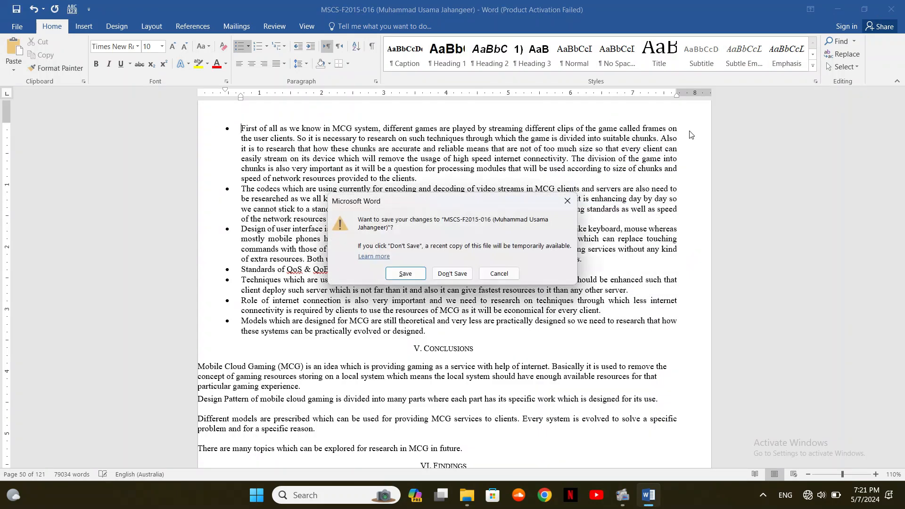
left_click(452, 274)
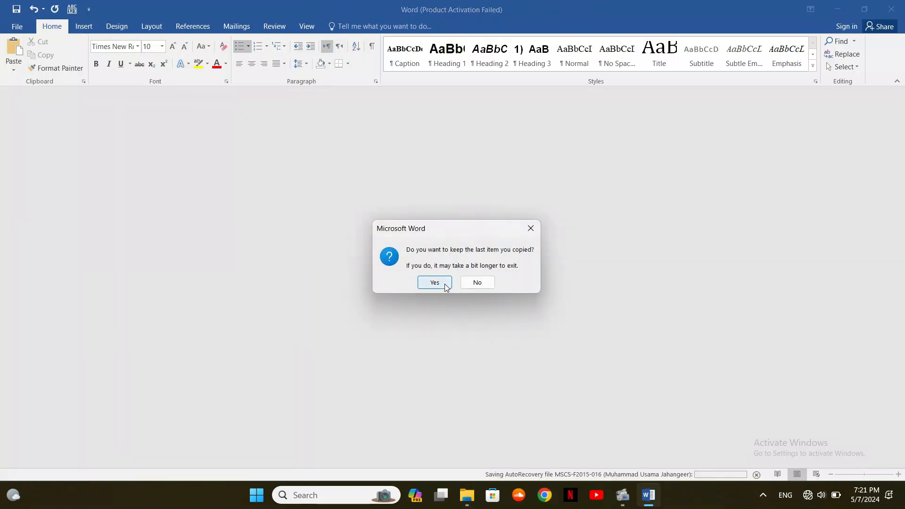
left_click(477, 282)
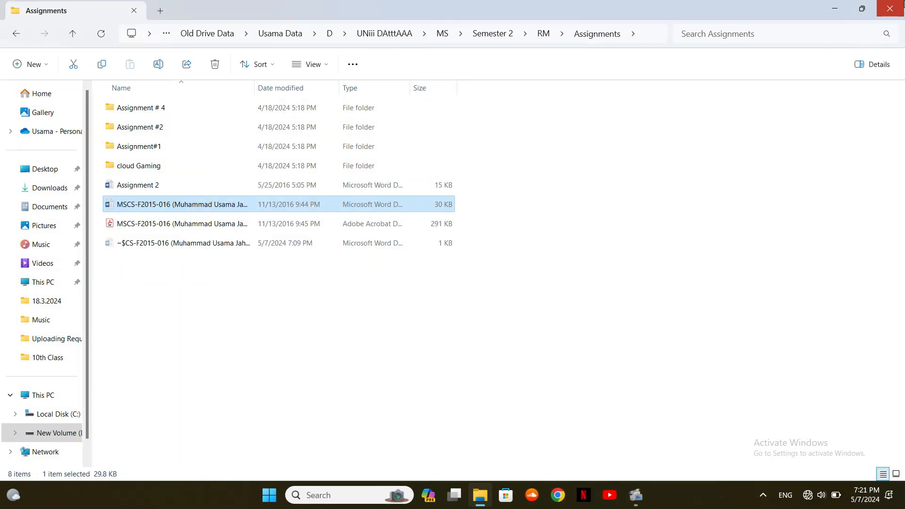
Close the Assignments folder and start Word 2016 from a Start menu search for 'word'
left_click(890, 9)
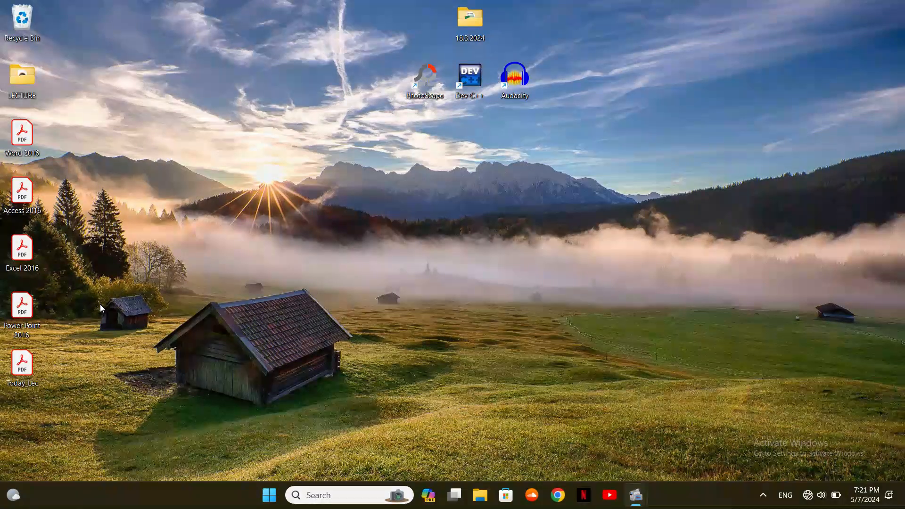
key("super")
type("word")
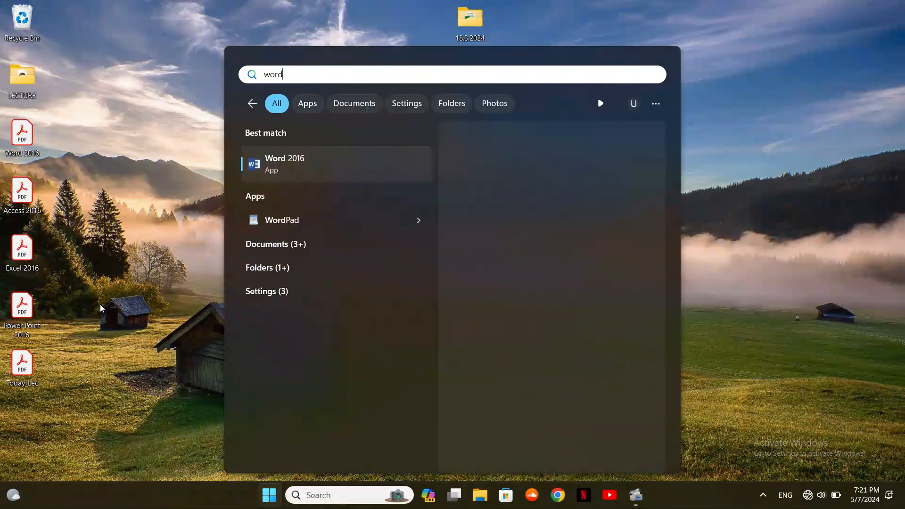
key("Return")
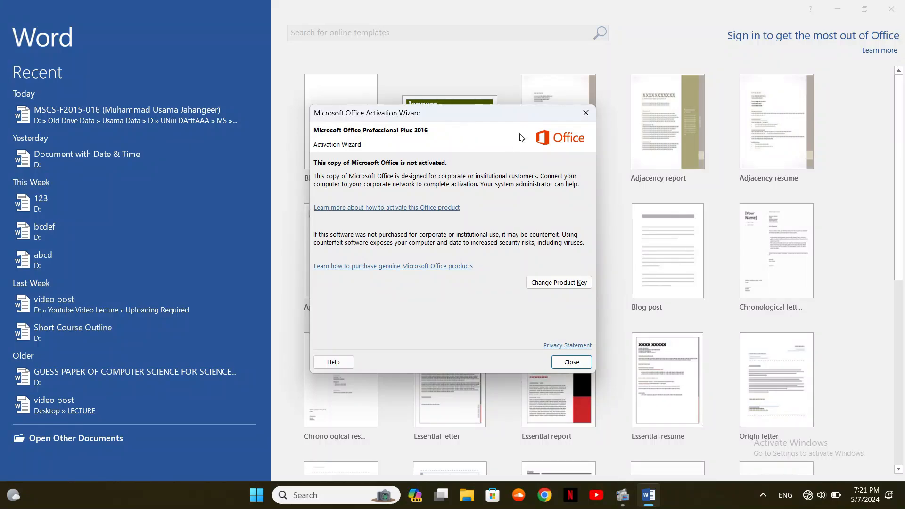
Close the Office Activation Wizard and create a blank document, Document1
left_click(586, 113)
left_click(357, 135)
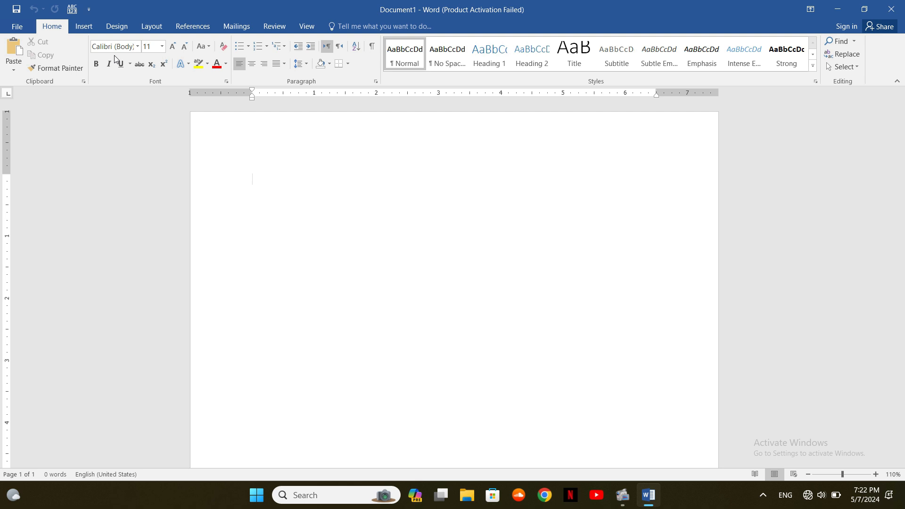
Search the Start menu for "magnif" and launch the Magnifier app over Word
key("super")
type("r")
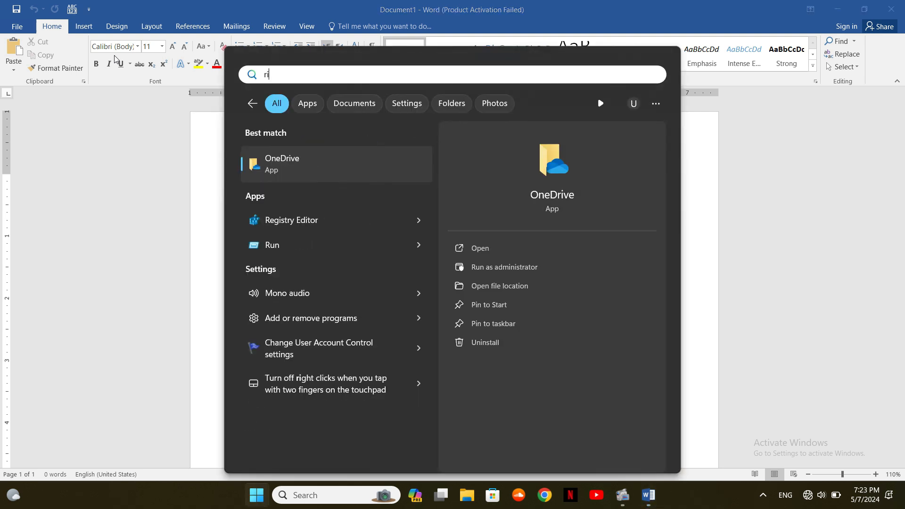
key("BackSpace")
type("ma")
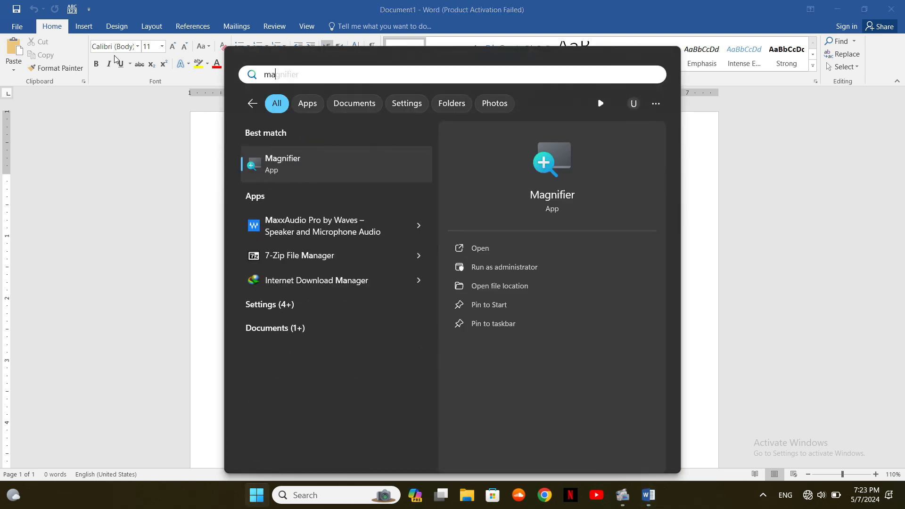
type("gnif")
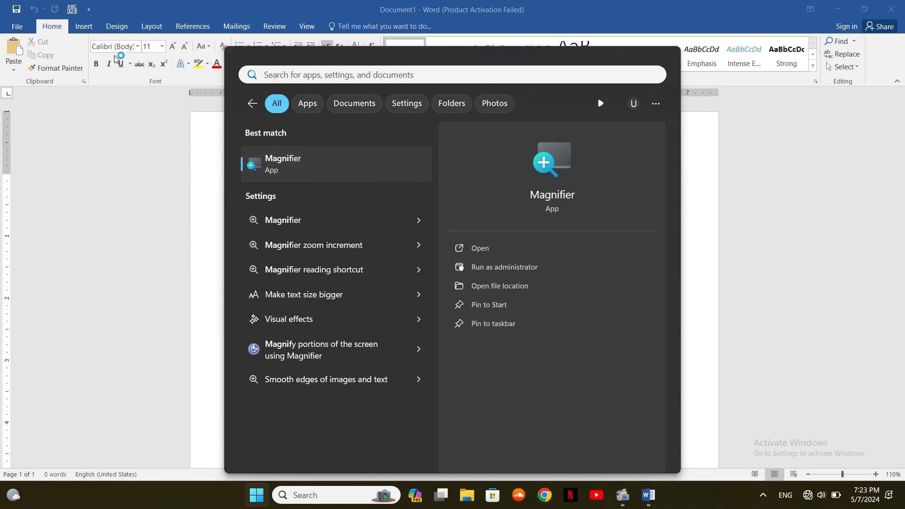
key("Return")
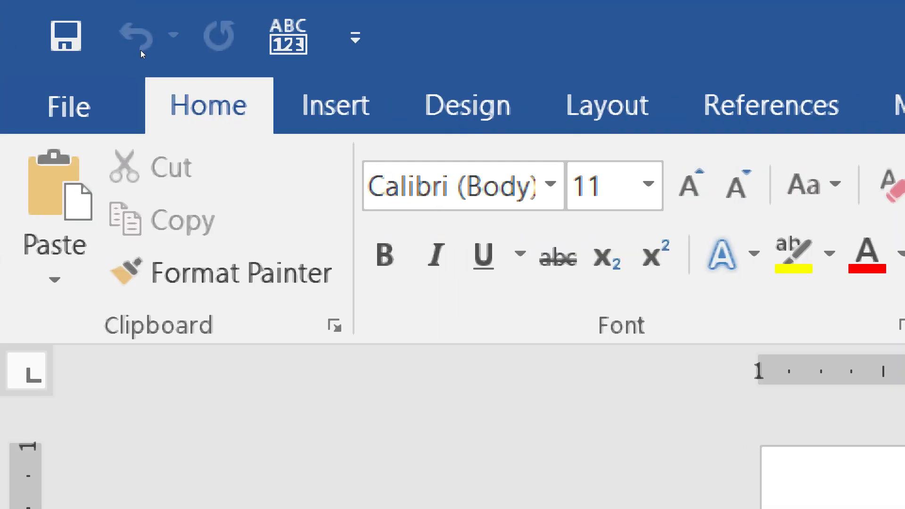
left_click(137, 47)
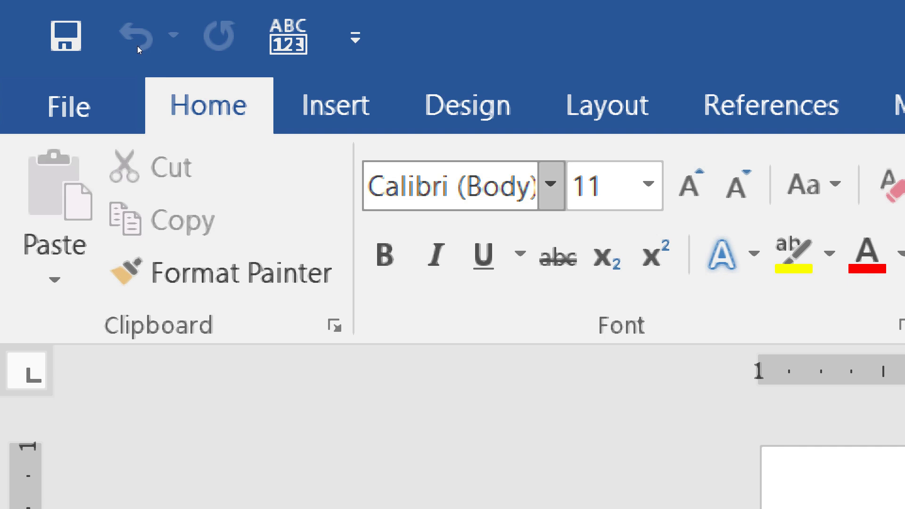
left_click(137, 47)
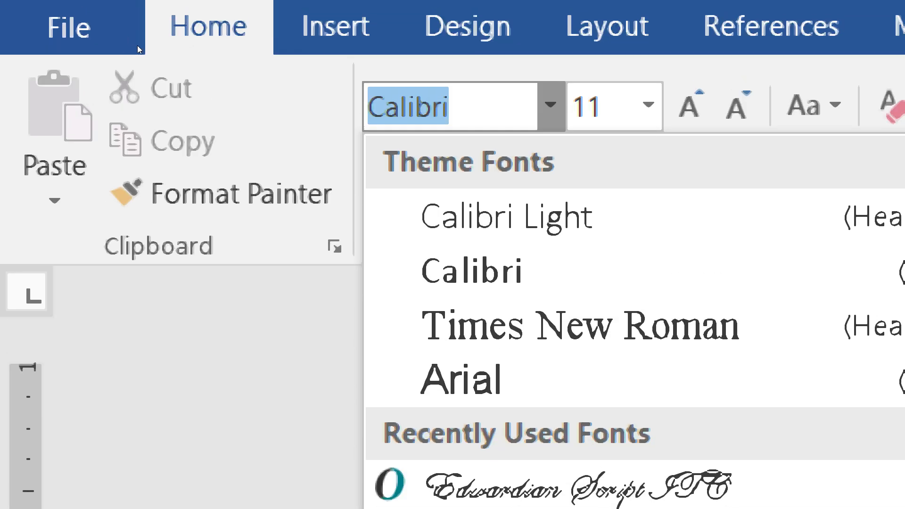
key("Escape")
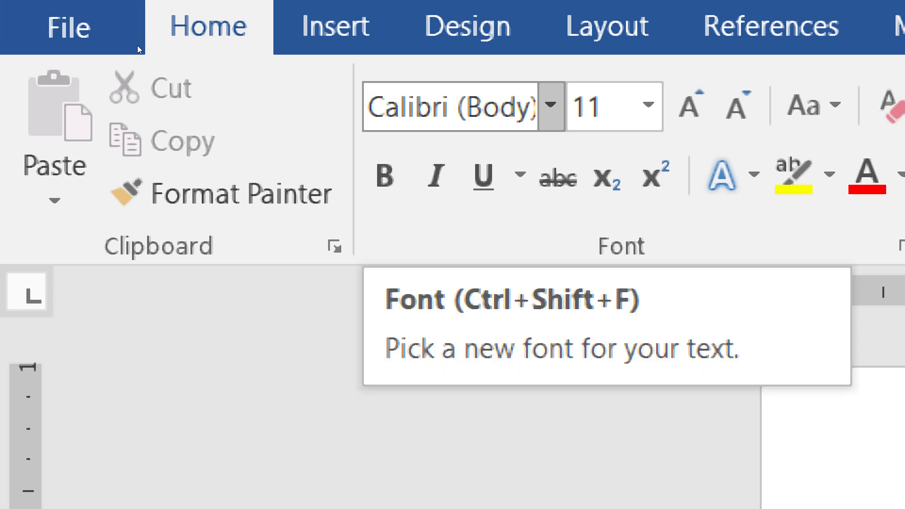
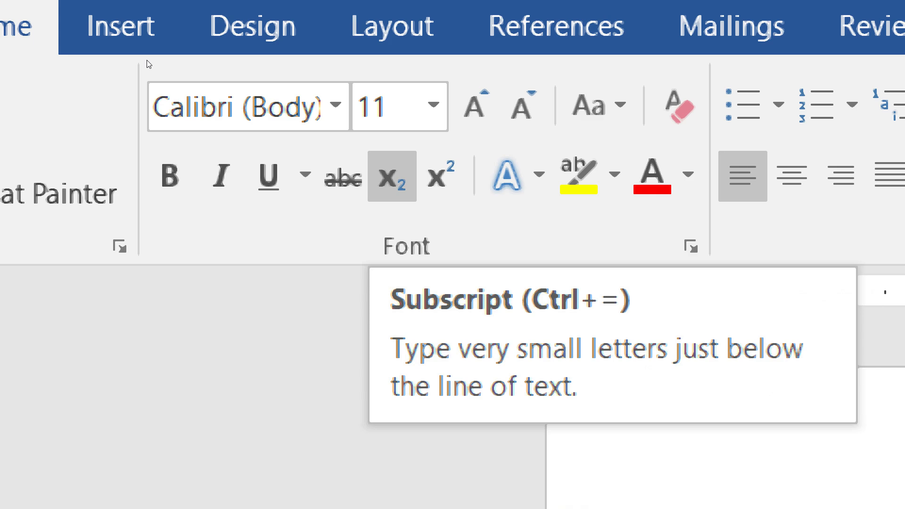
Close the Magnifier window so Word's blank Document1 shows at normal size
key("alt+Tab")
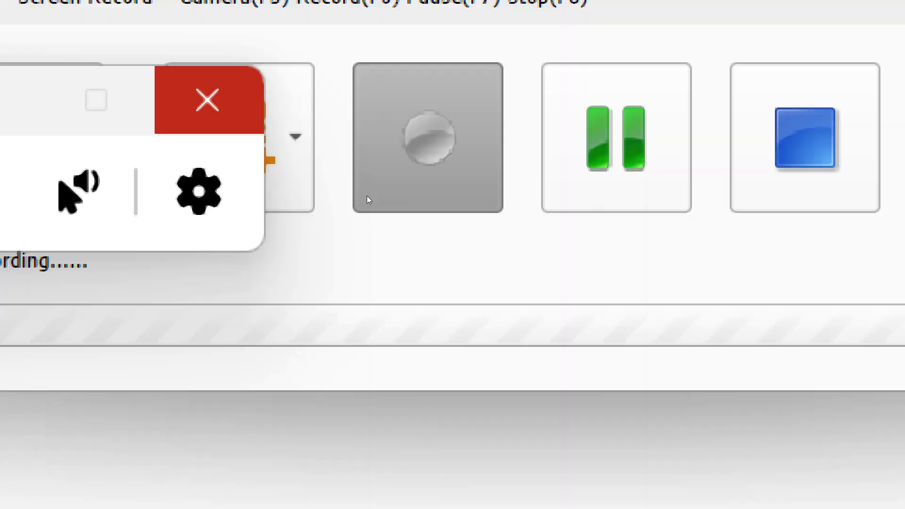
left_click(208, 100)
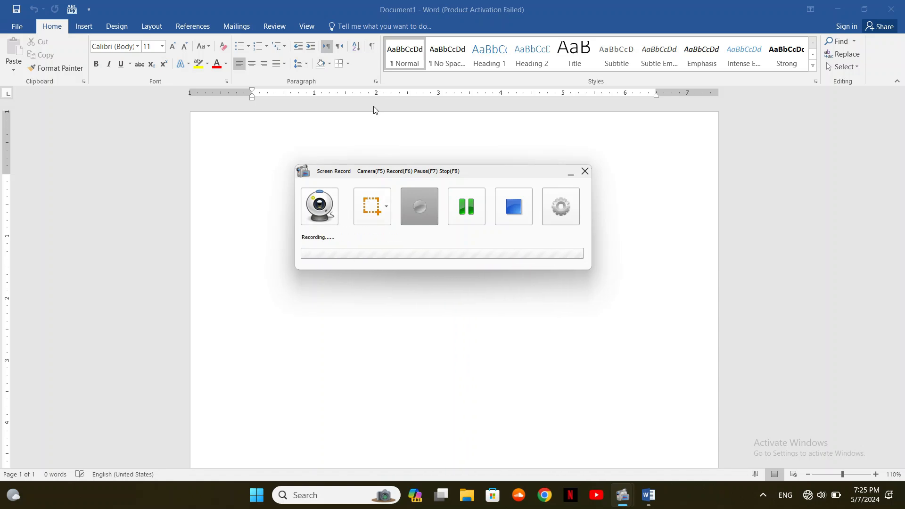
Type 'abc' on the blank page in Arial Narrow
left_click(399, 4)
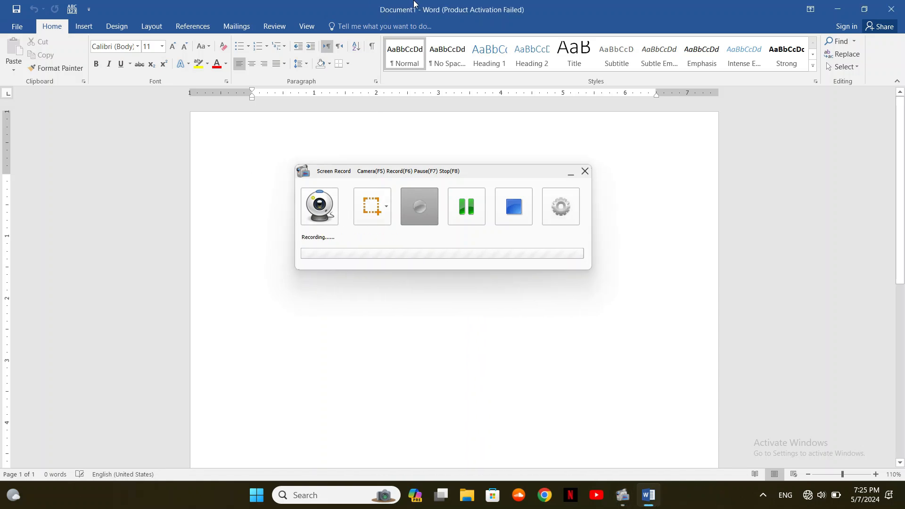
left_click(571, 173)
left_click(137, 47)
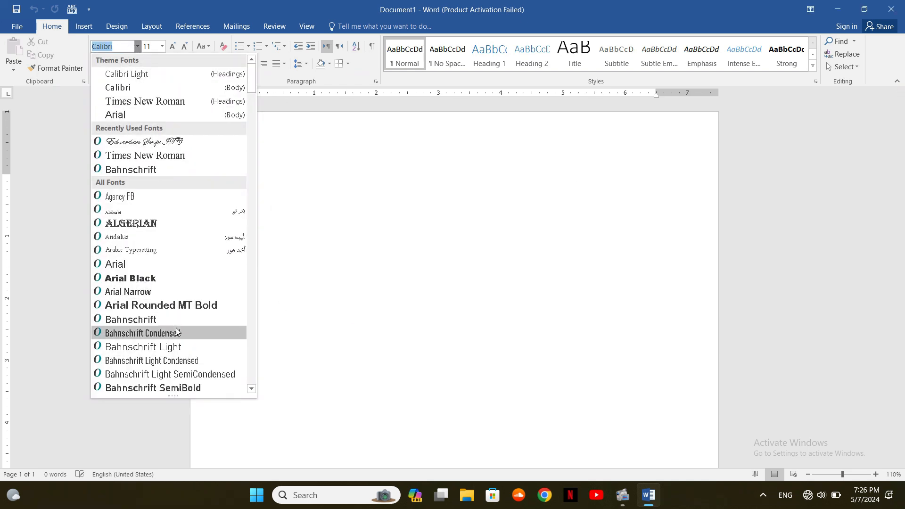
left_click(177, 296)
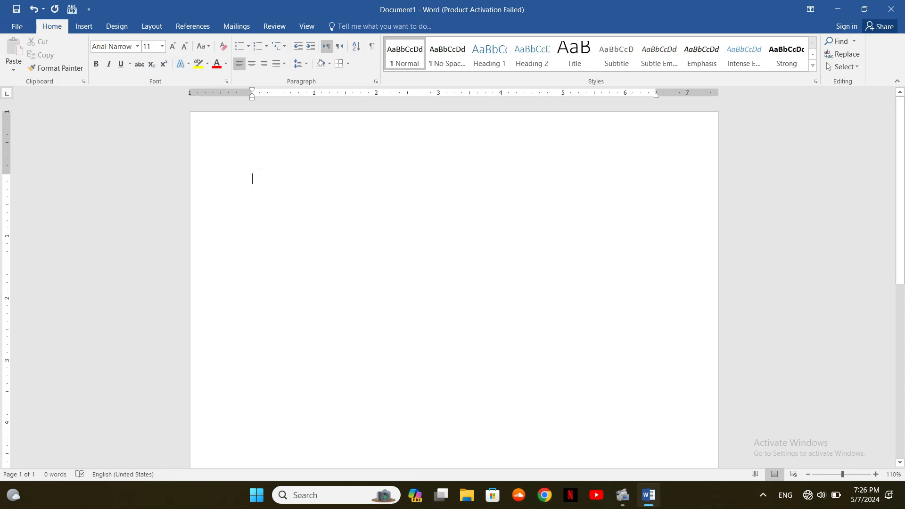
type("abc")
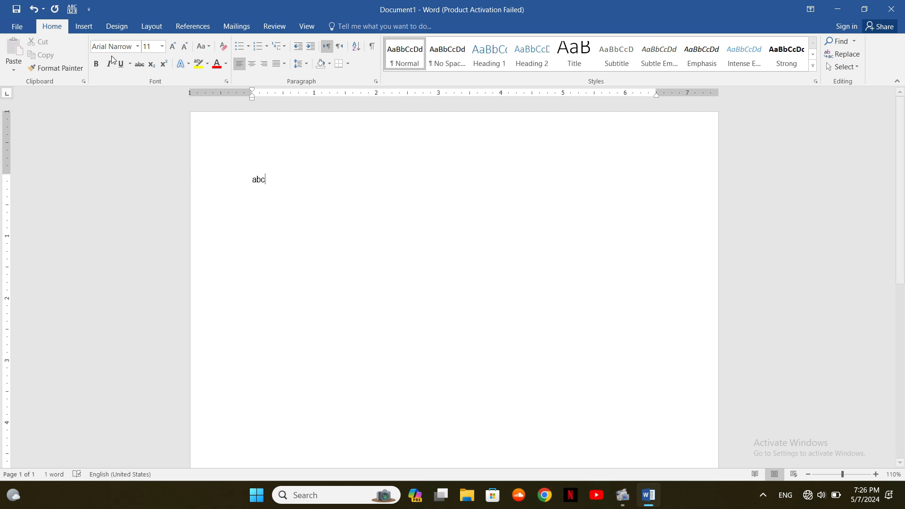
Type a second 'abc' in Arial Rounded MT Bold
left_click(137, 46)
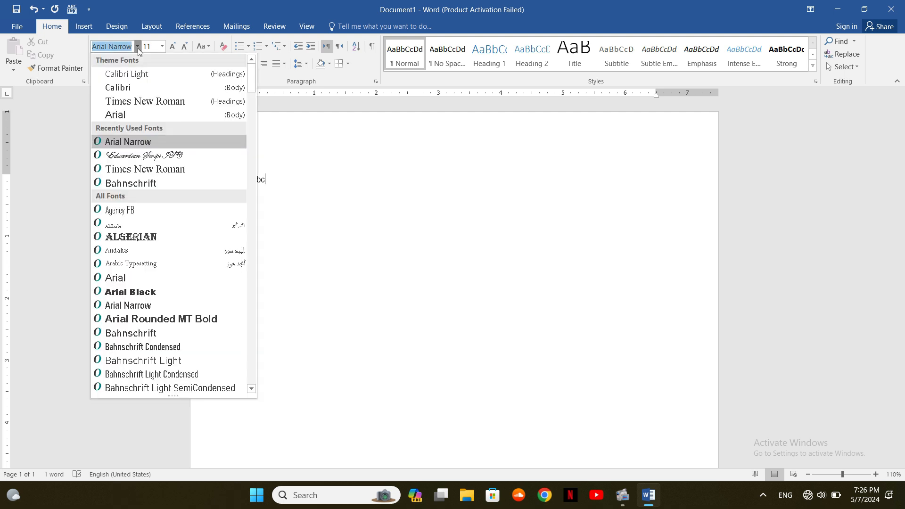
left_click(169, 317)
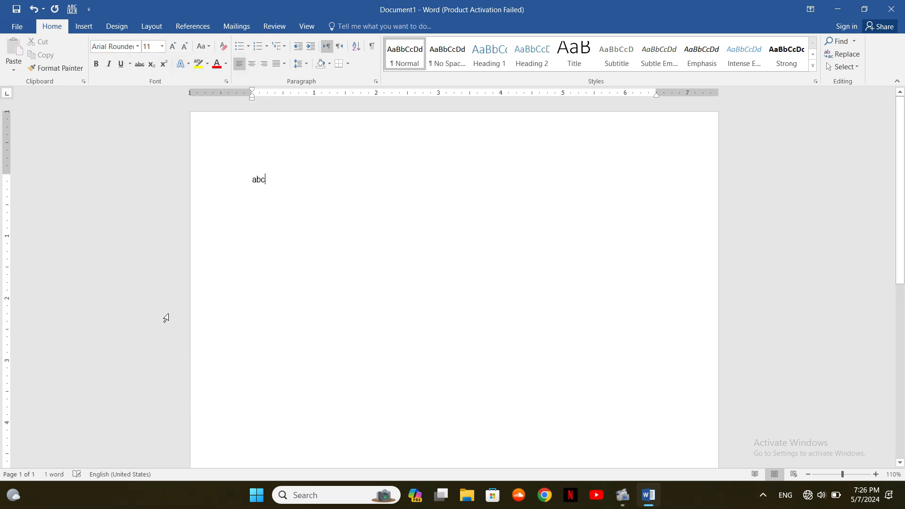
type("abc")
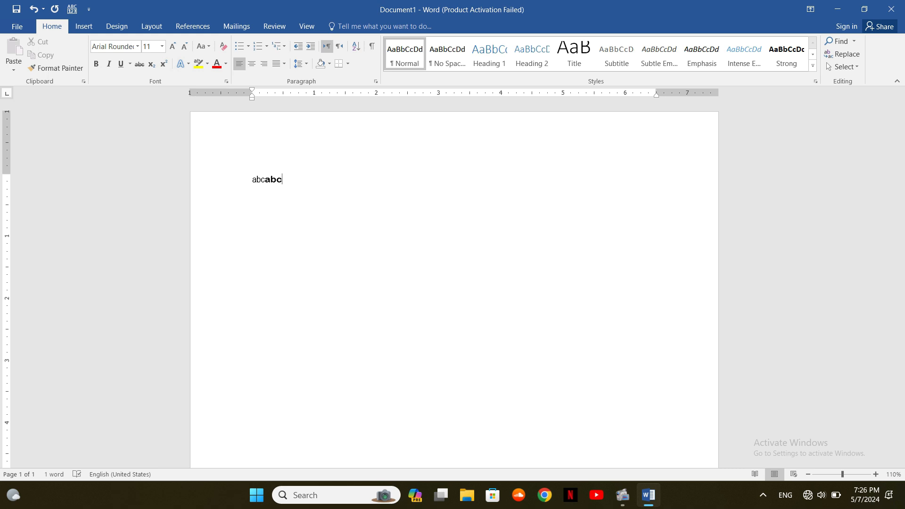
key("super")
With Magnifier launched, type a third 'abc' in Edwardian Script ITC, then close Magnifier
type("magnif")
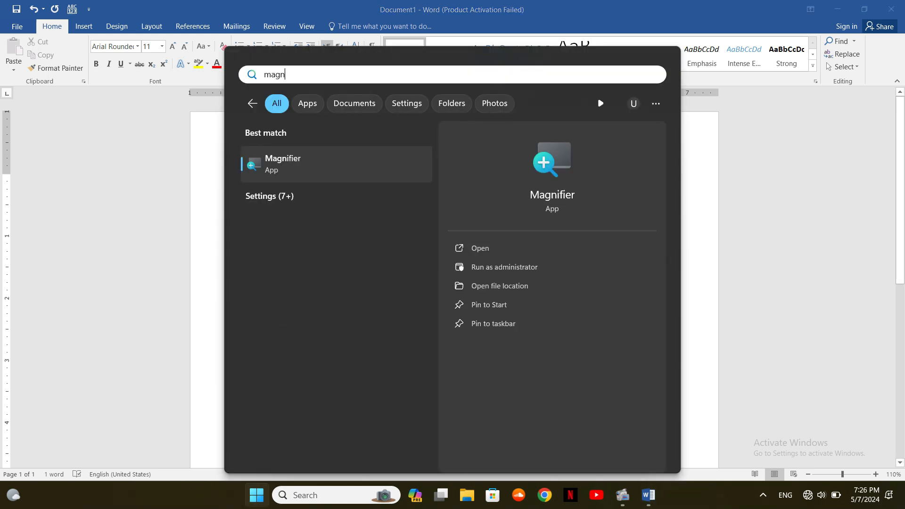
key("Return")
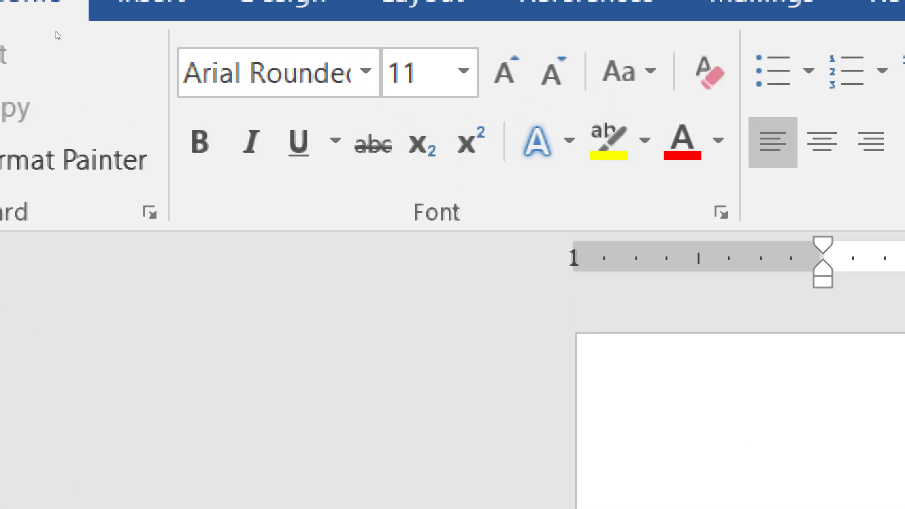
left_click(136, 45)
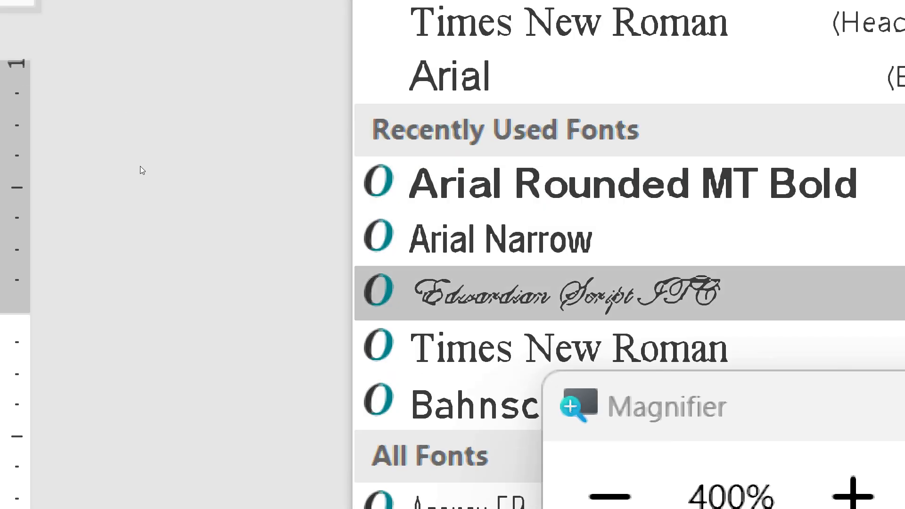
left_click(143, 171)
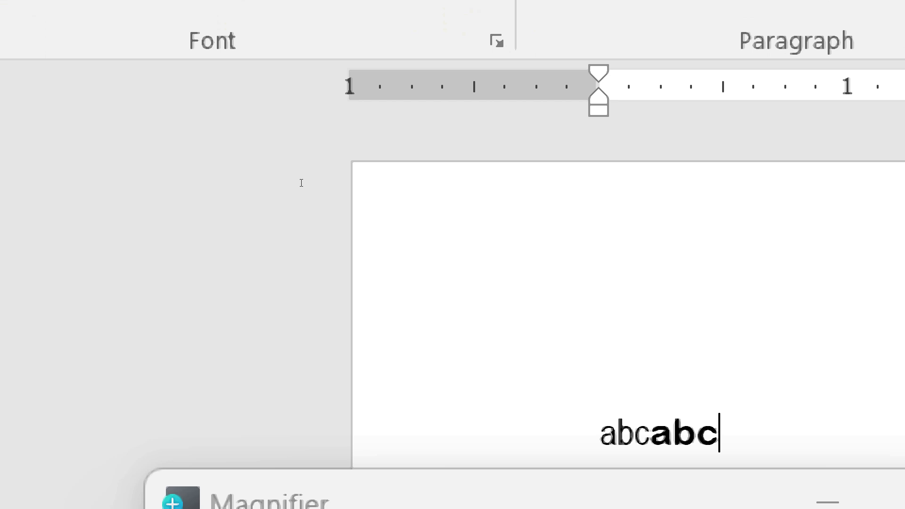
type("abc")
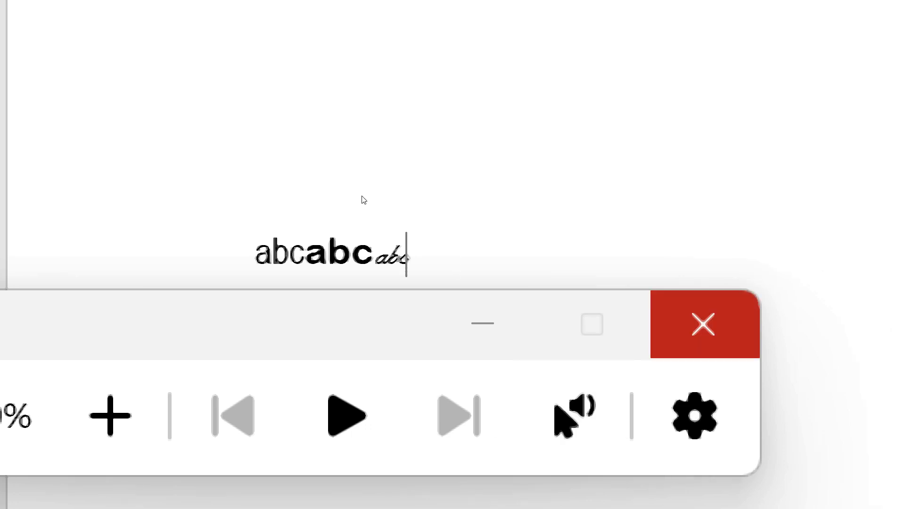
left_click(750, 324)
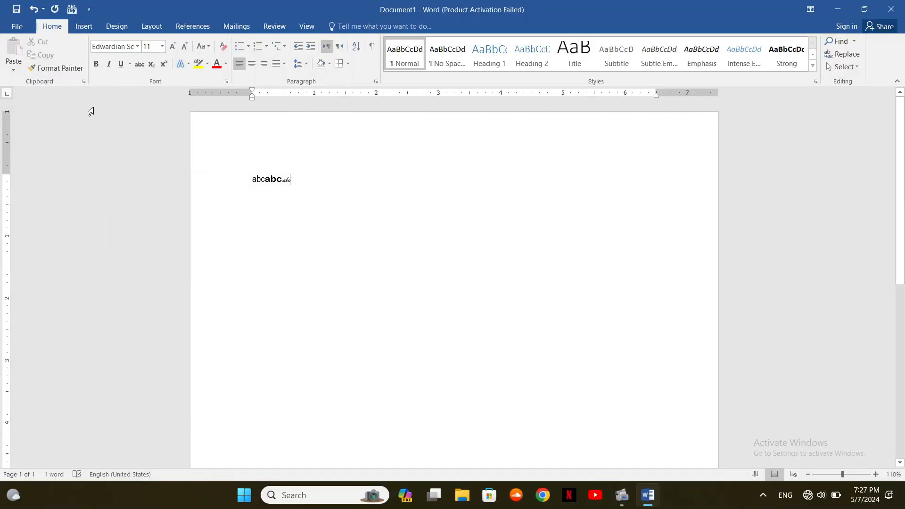
Scroll the font name list down to the fonts beginning with M
left_click(137, 46)
left_click_drag(251, 88, 234, 260)
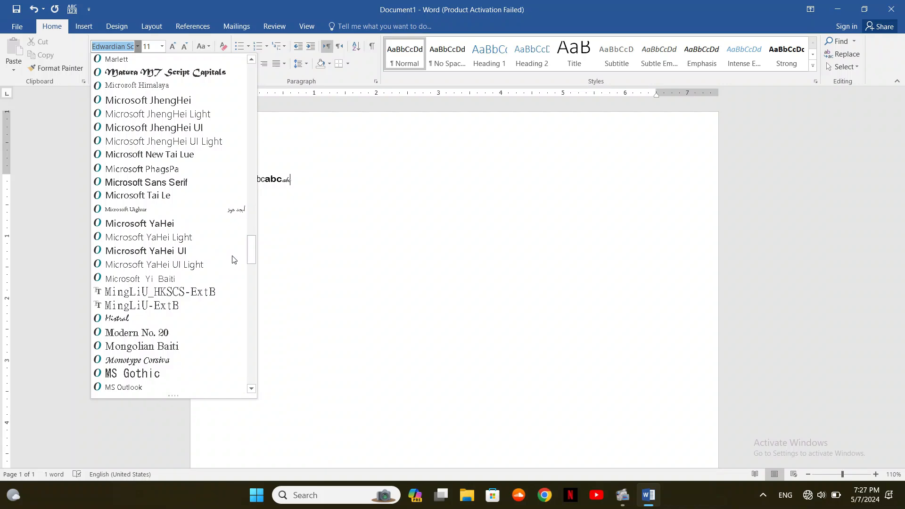
Dismiss the font list unchanged and show the font size choices for the Edwardian Script text
left_click(328, 210)
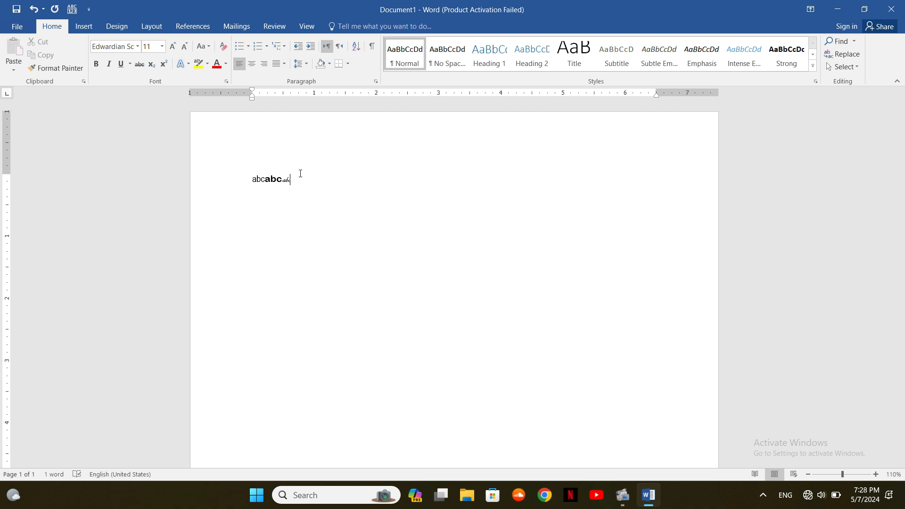
left_click(161, 46)
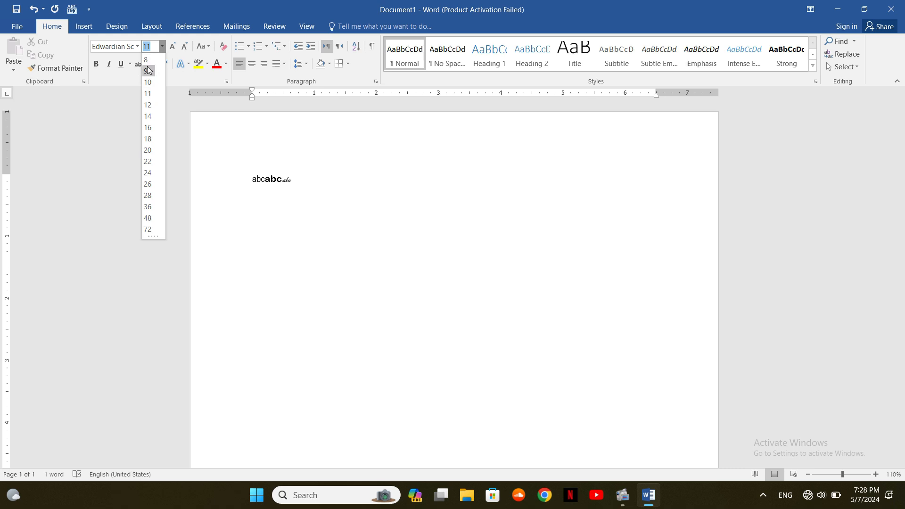
Type three Edwardian Script 'a' letters at sizes 72, 20 and 28
left_click(148, 229)
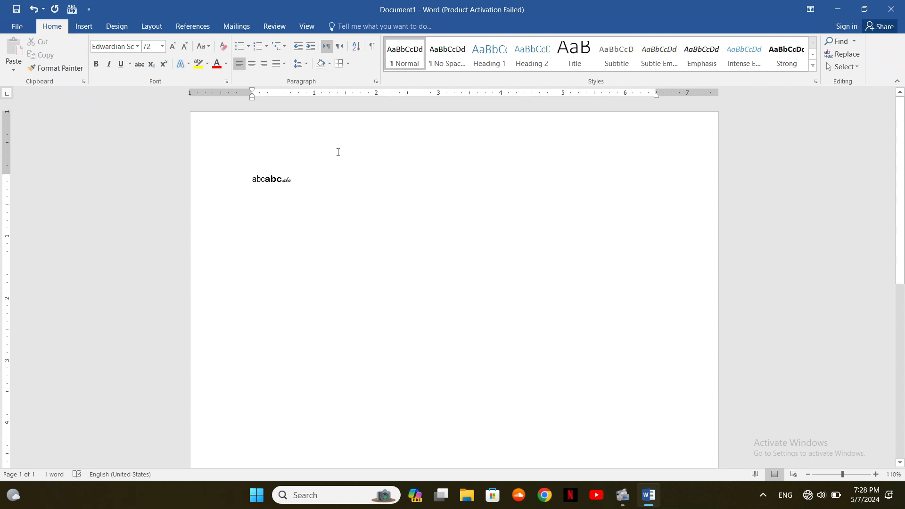
type("a")
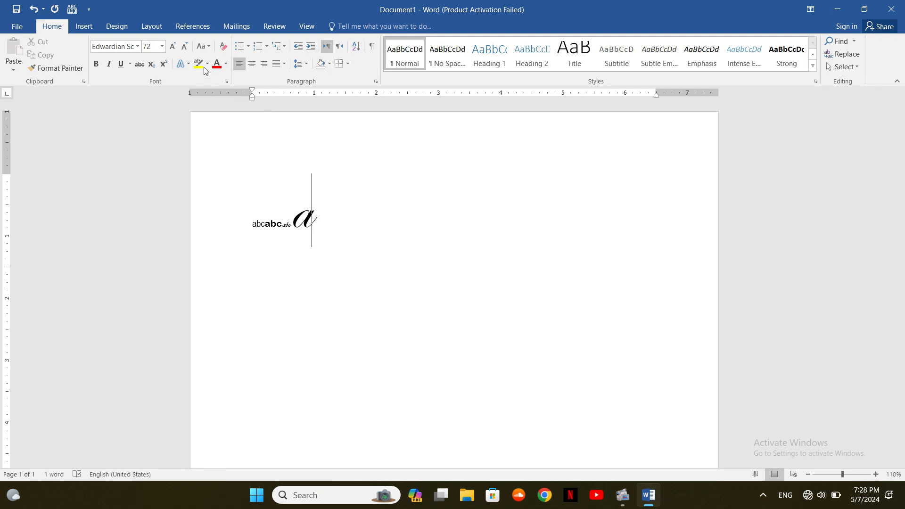
left_click(163, 47)
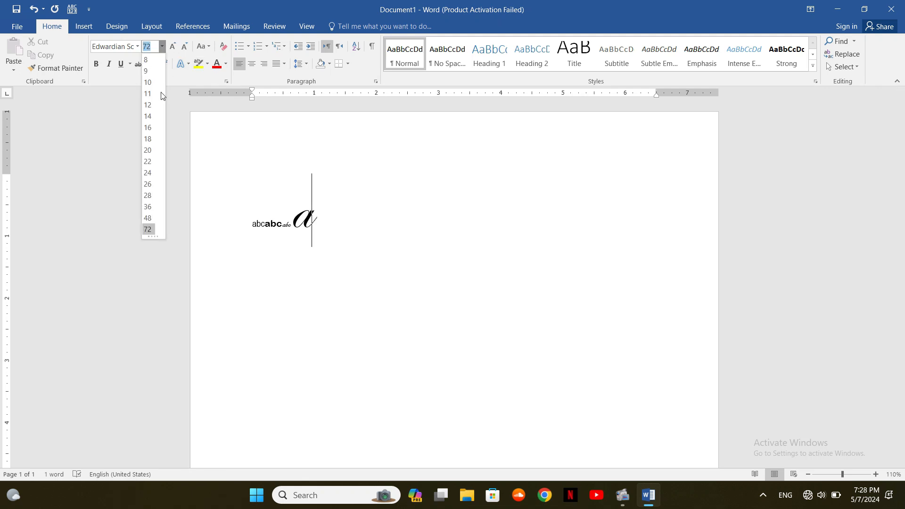
left_click(152, 153)
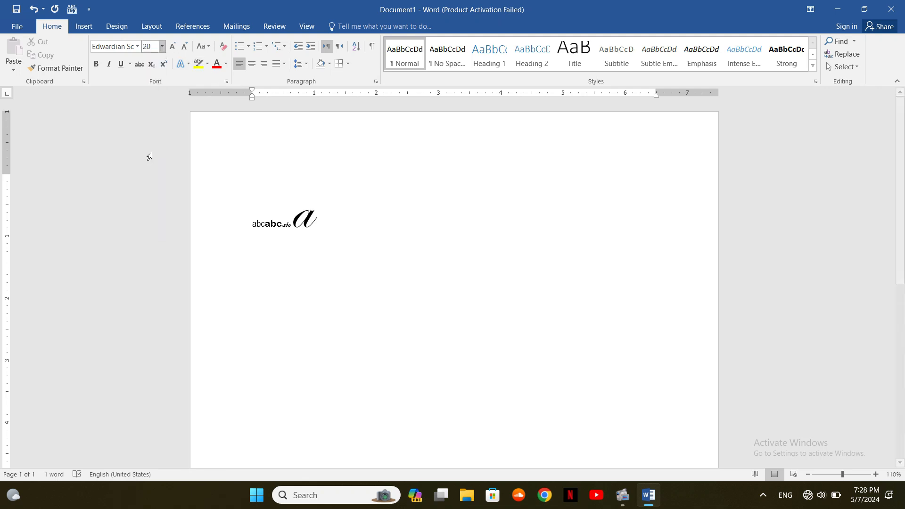
type("a")
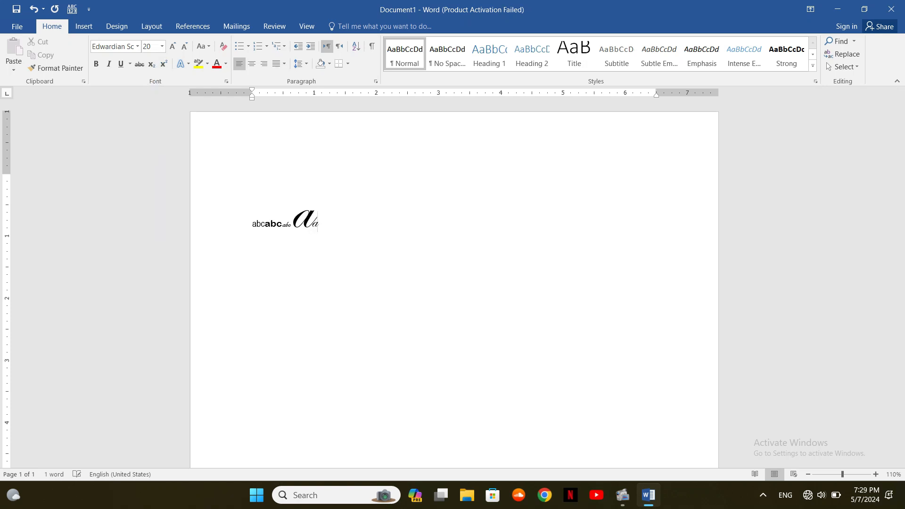
left_click(161, 47)
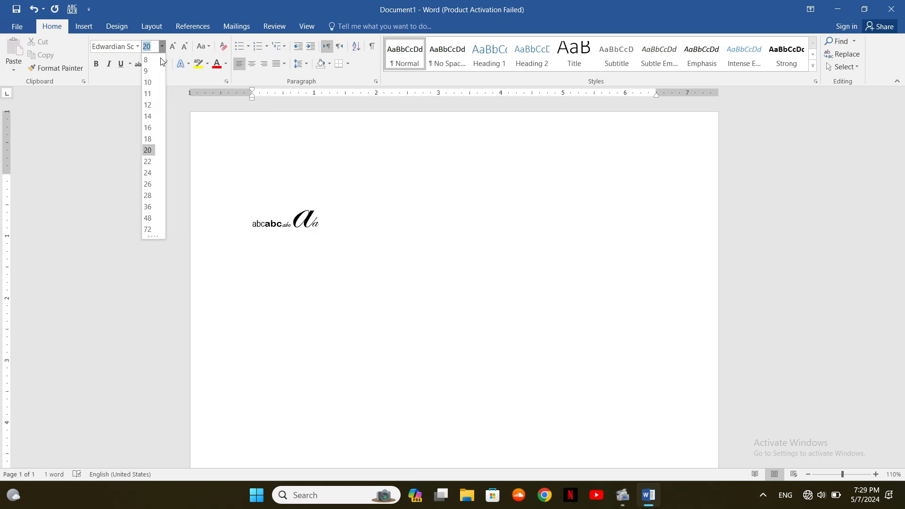
left_click(150, 195)
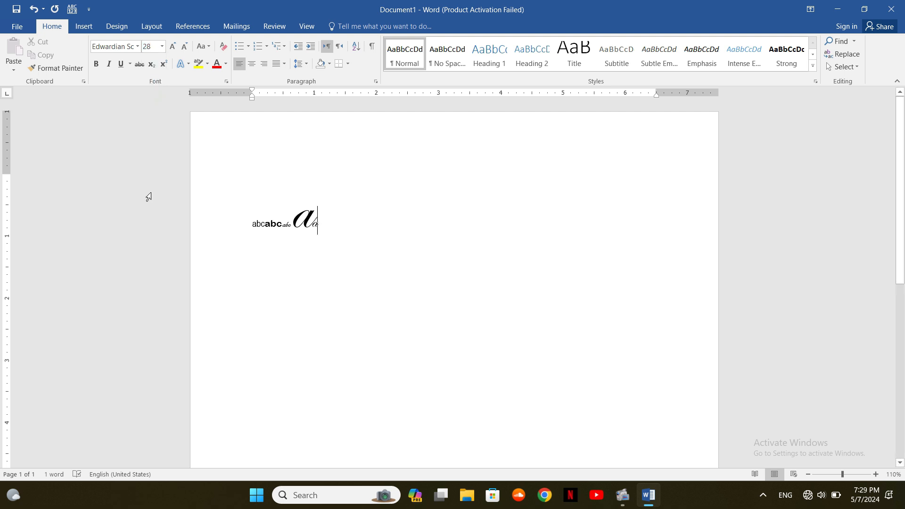
type("a")
key("super")
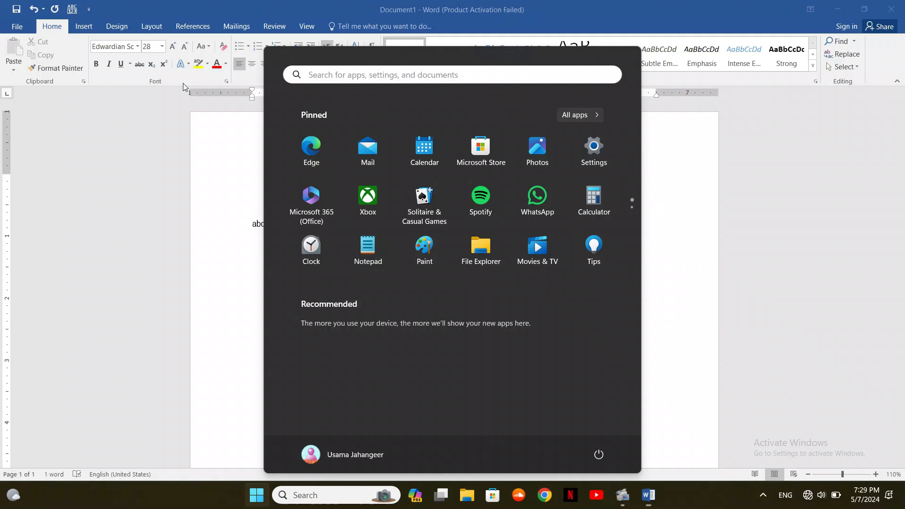
Launch Magnifier from a Start search for 'magnif' to enlarge the script letters
type("magnif")
key("Return")
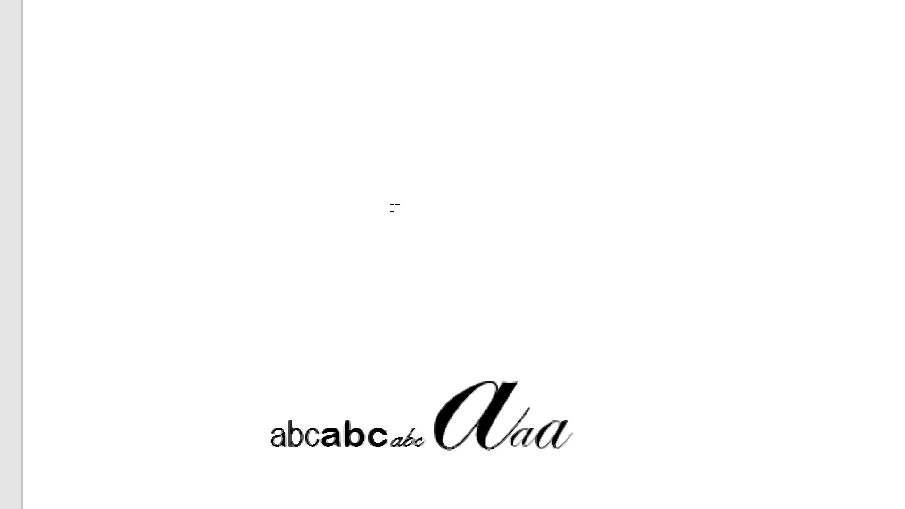
Select the last script 'a' and change its font size from 28 to 58
key("shift+Left")
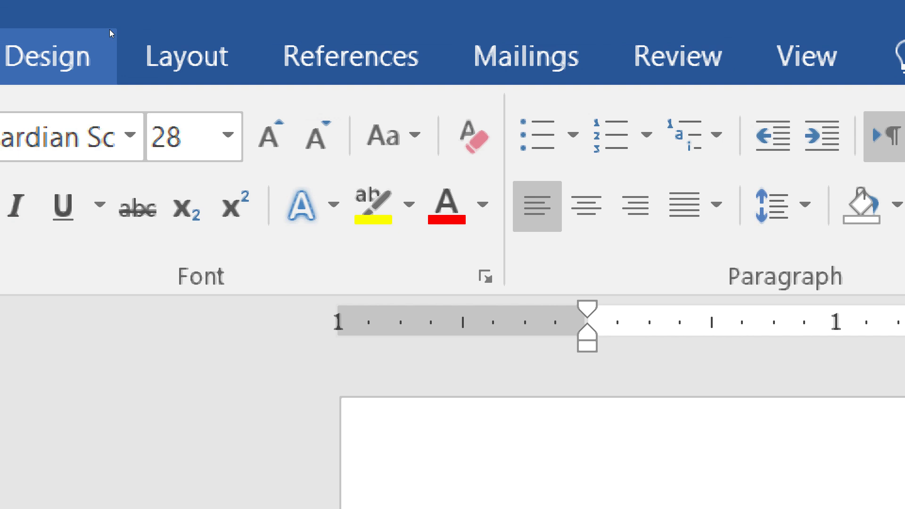
left_click(228, 136)
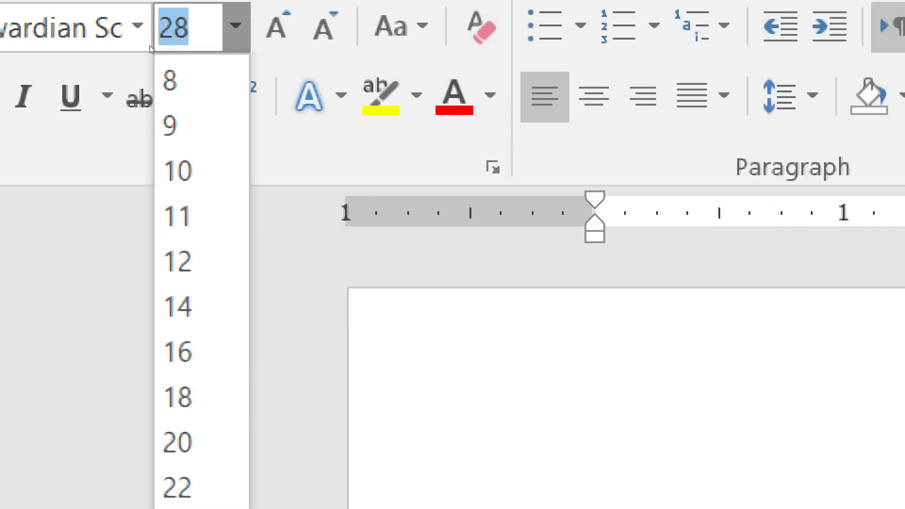
left_click(179, 132)
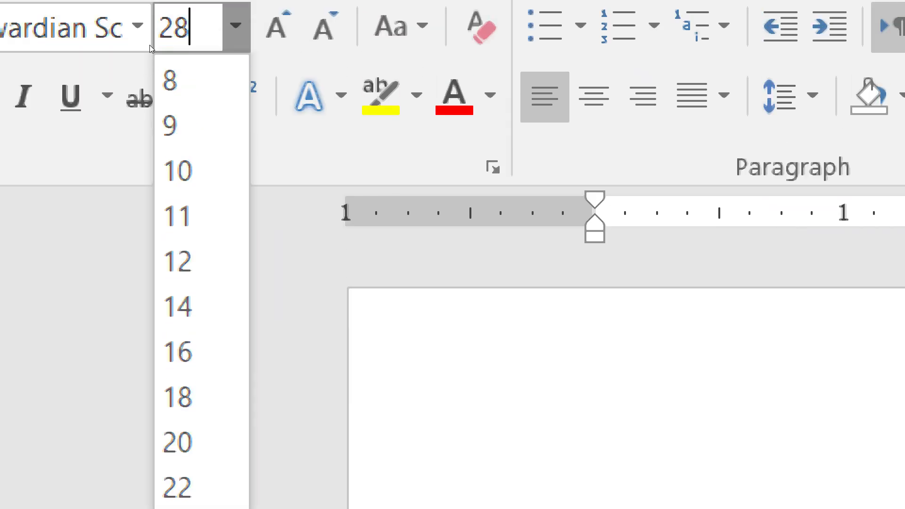
key("BackSpace")
key("BackSpace")
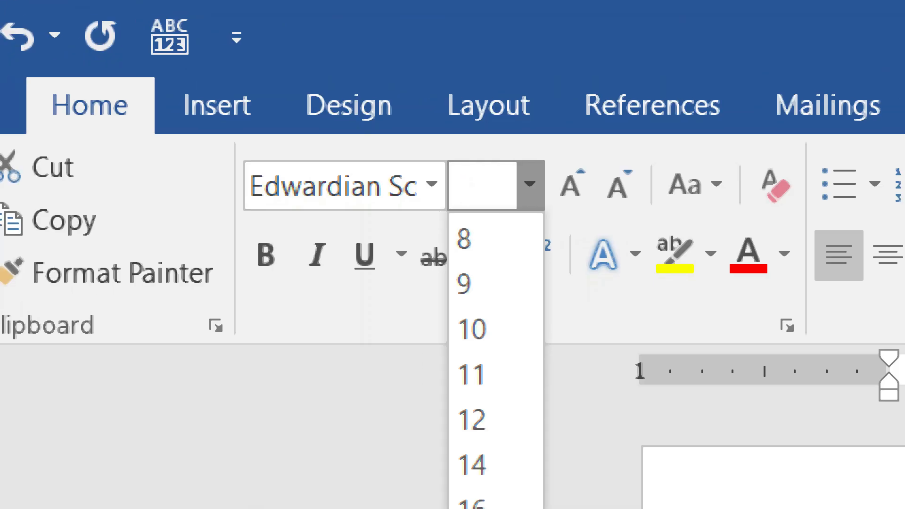
type("58")
key("Return")
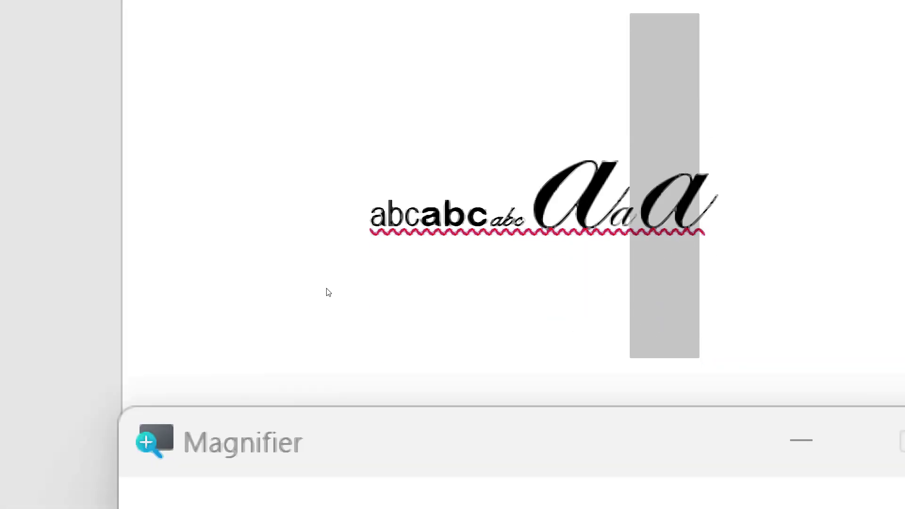
Step Magnifier zoom down from 400% to 200% and reselect the last script 'a'
key("super+minus")
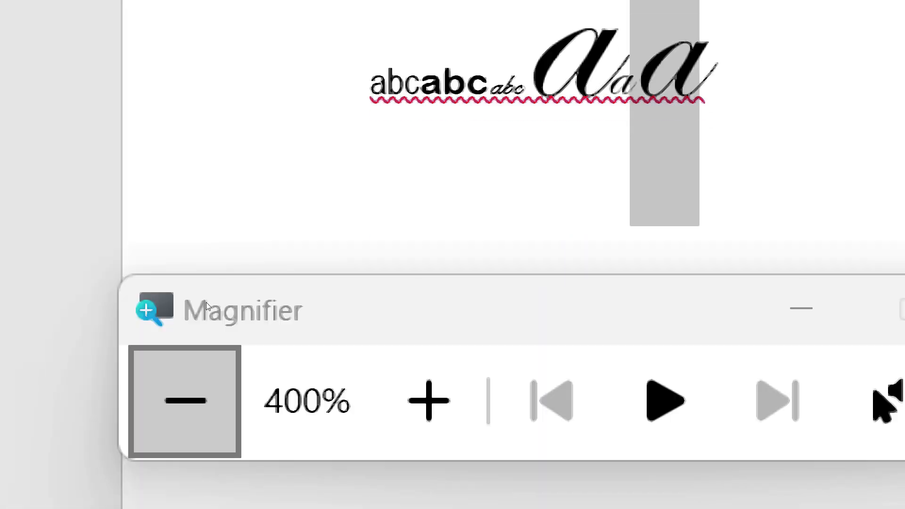
key("super+minus")
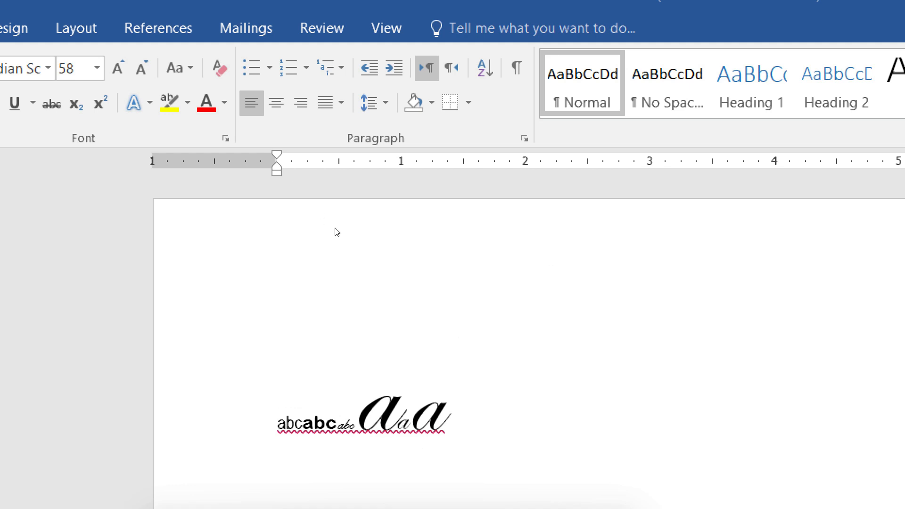
key("shift+Left")
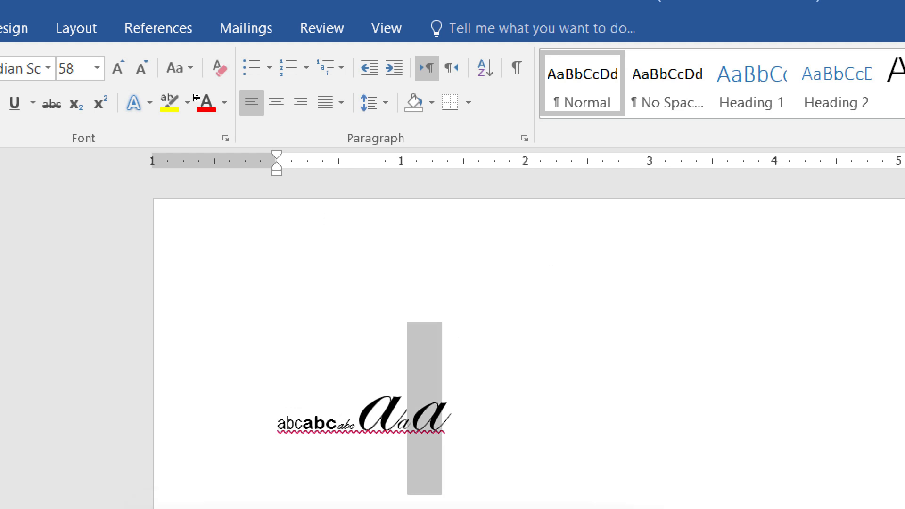
Grow the last script 'a' from 58 to 72, then shrink it through 48 and 36 to 28
left_click(117, 68)
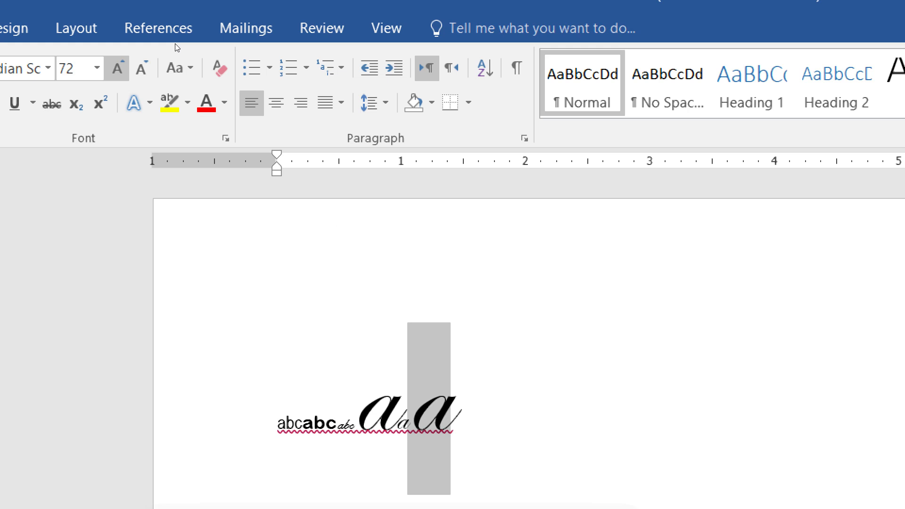
left_click(97, 67)
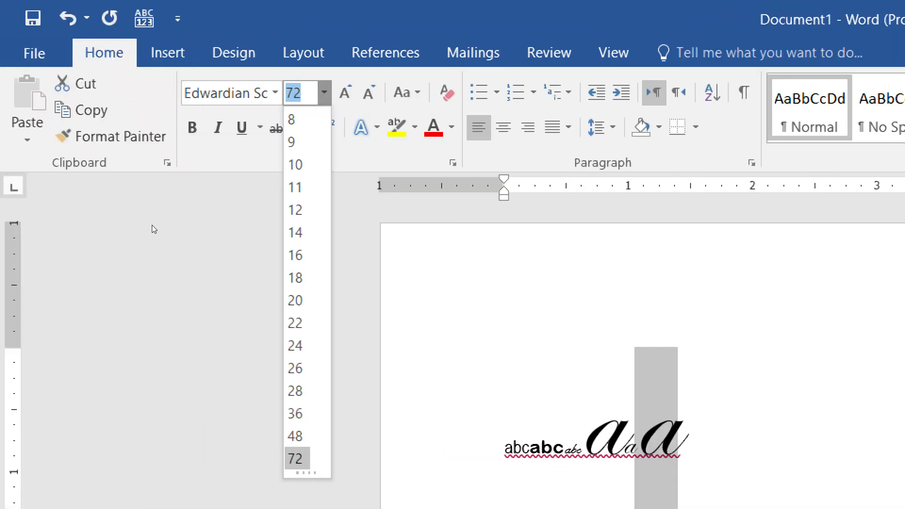
left_click(216, 2)
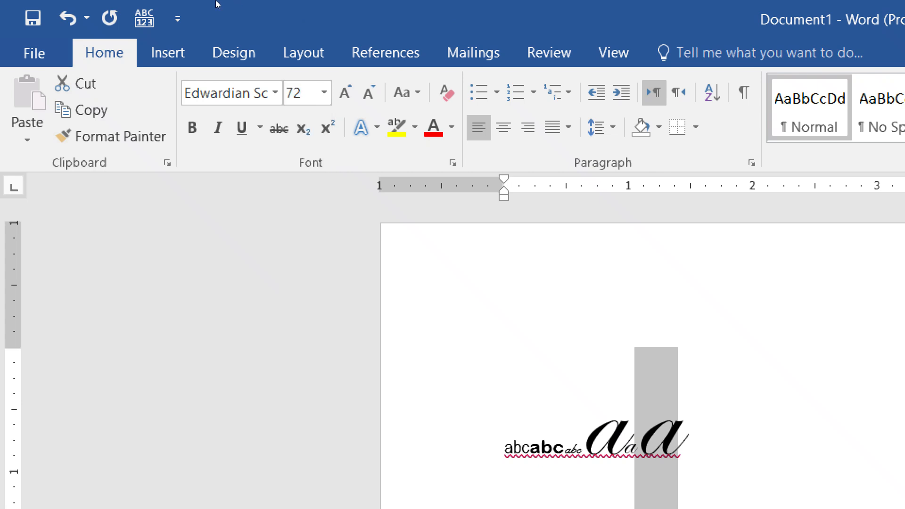
left_click(368, 94)
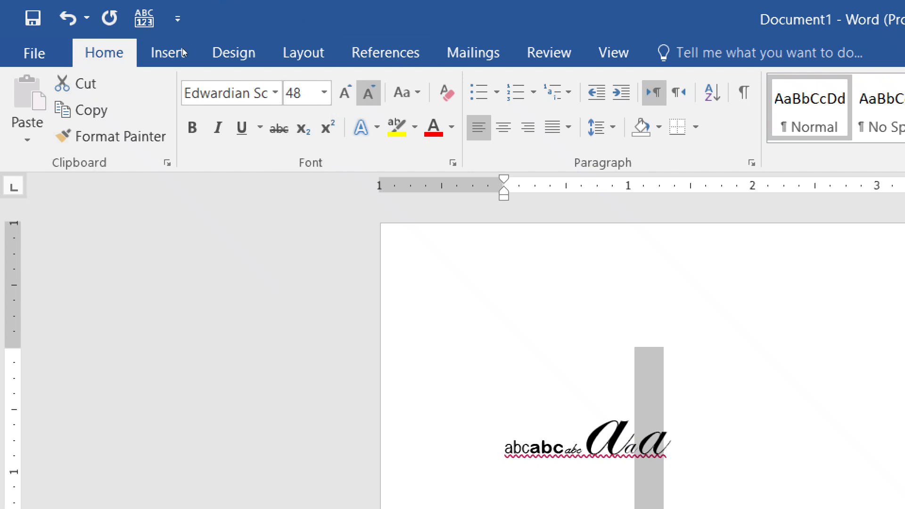
left_click(368, 93)
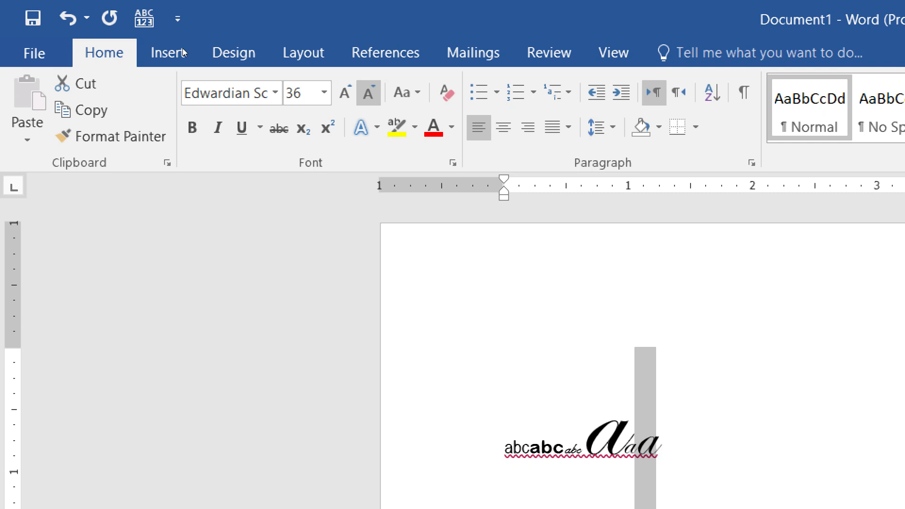
left_click(368, 93)
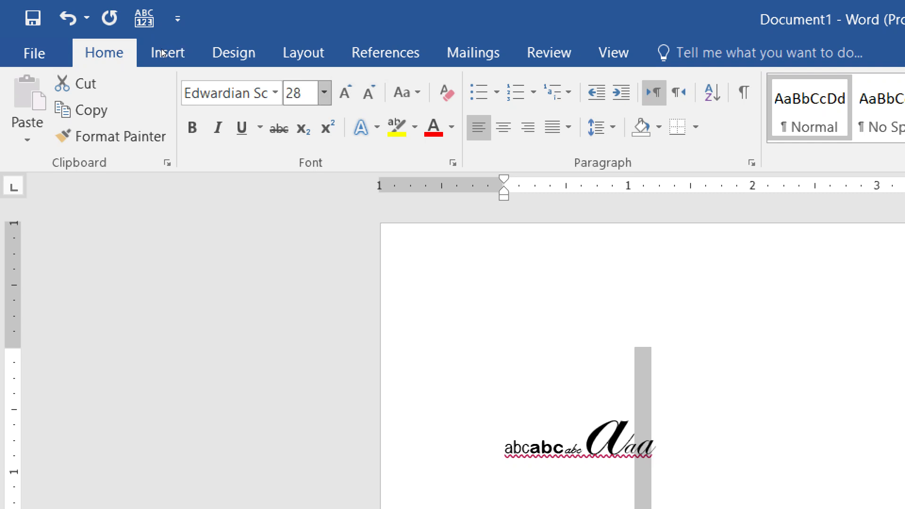
left_click(324, 93)
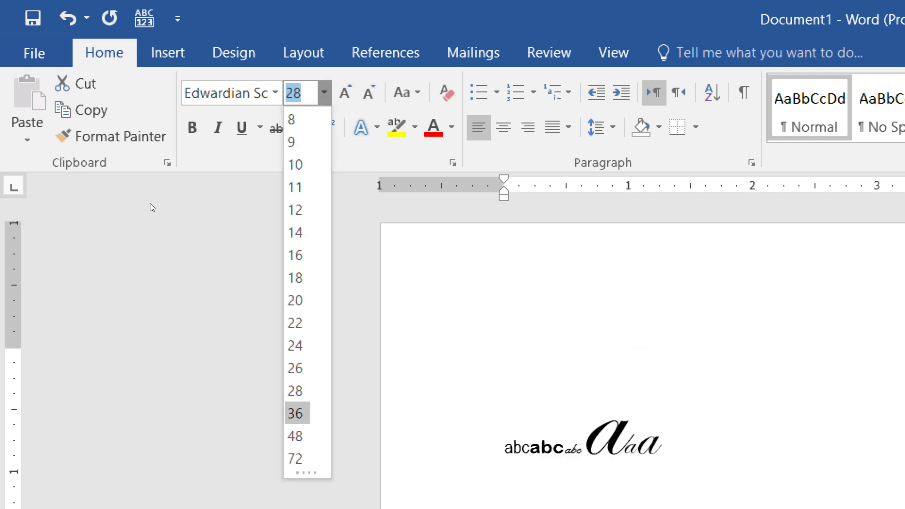
Keep the script 'a' at 28 pt, then shrink and grow it through 26, 80, 72 and 36, ending at 48 pt
left_click(309, 3)
key("ctrl+shift+comma")
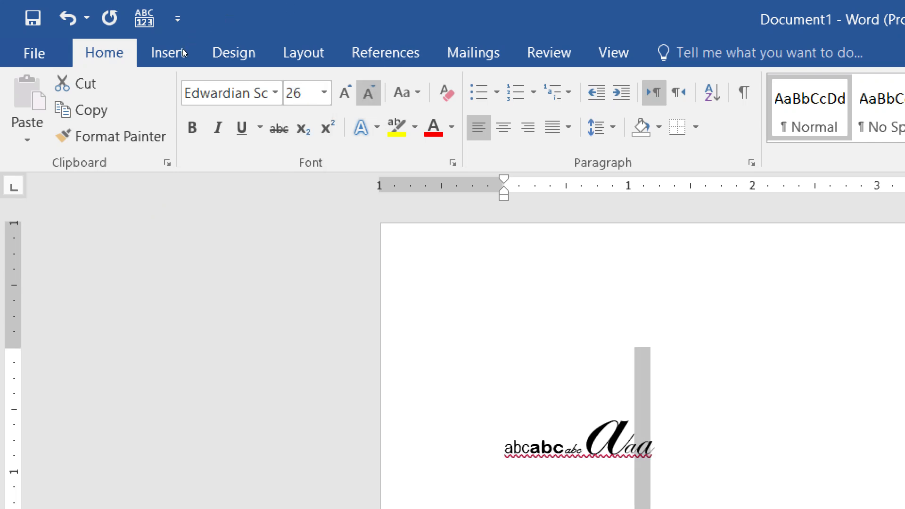
key("ctrl+shift+period")
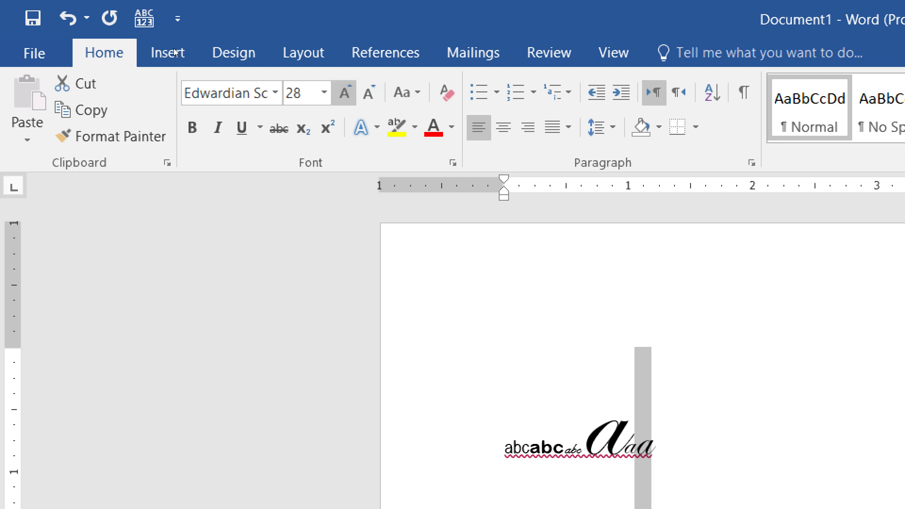
key("ctrl+shift+period")
key("ctrl+shift+period")
key("ctrl+shift+period")
key("ctrl+shift+period")
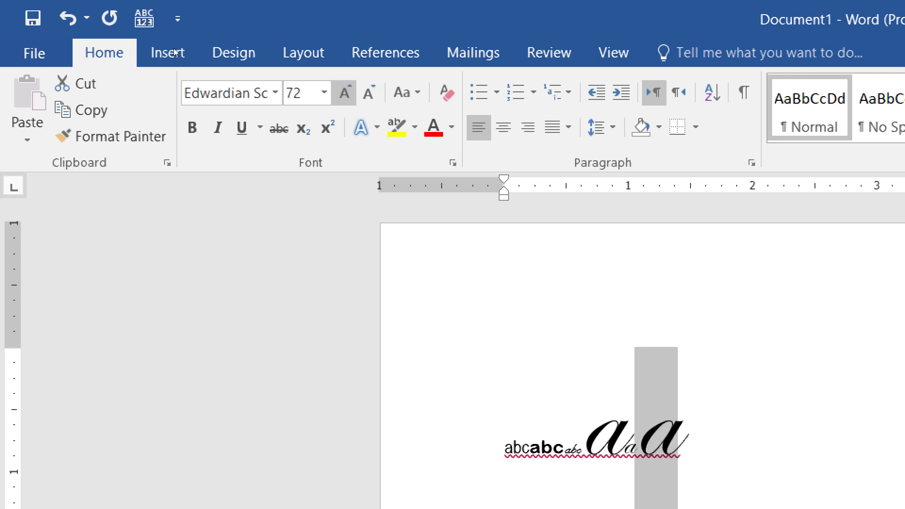
key("ctrl+shift+comma")
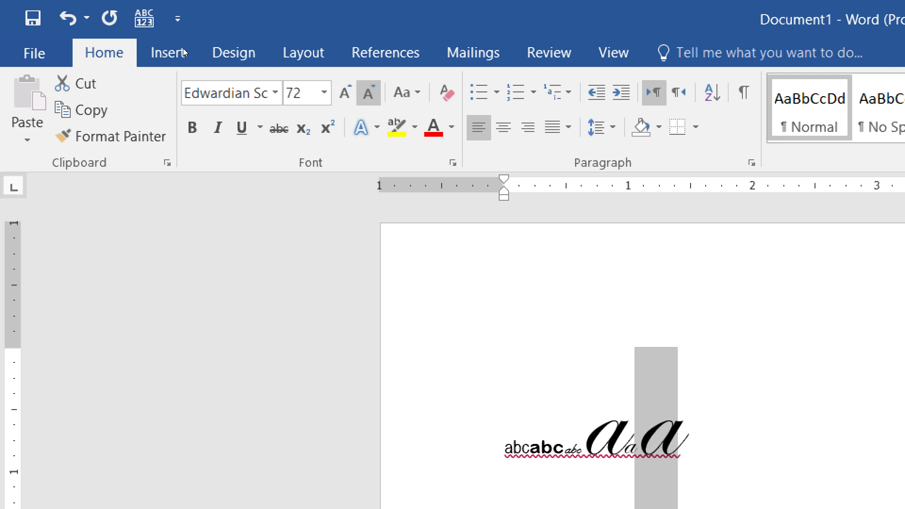
key("ctrl+shift+comma")
key("ctrl+shift+comma")
key("ctrl+shift+period")
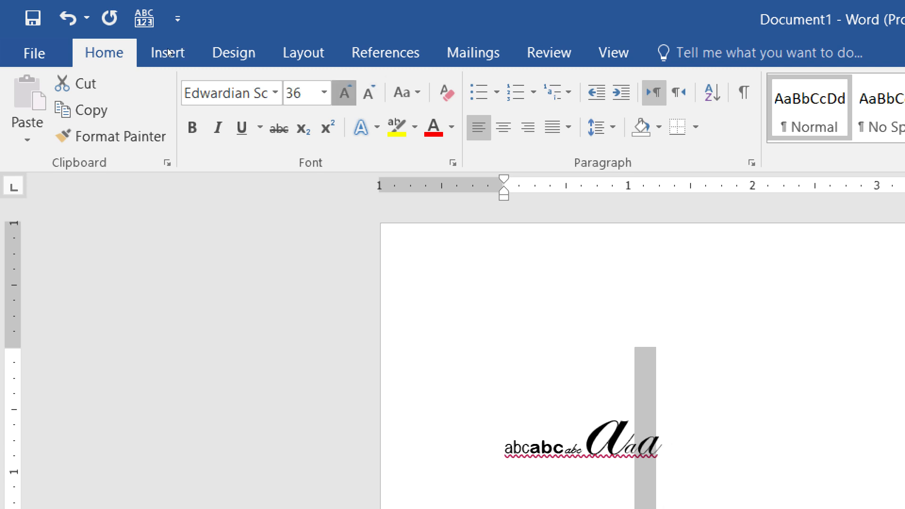
key("ctrl+shift+period")
key("ctrl+shift+period")
key("ctrl+shift+period")
key("ctrl+shift+period")
key("ctrl+shift+period")
key("ctrl+shift+period")
key("ctrl+shift+period")
key("ctrl+shift+period")
key("ctrl+shift+comma")
key("ctrl+shift+comma")
key("ctrl+shift+comma")
key("ctrl+shift+comma")
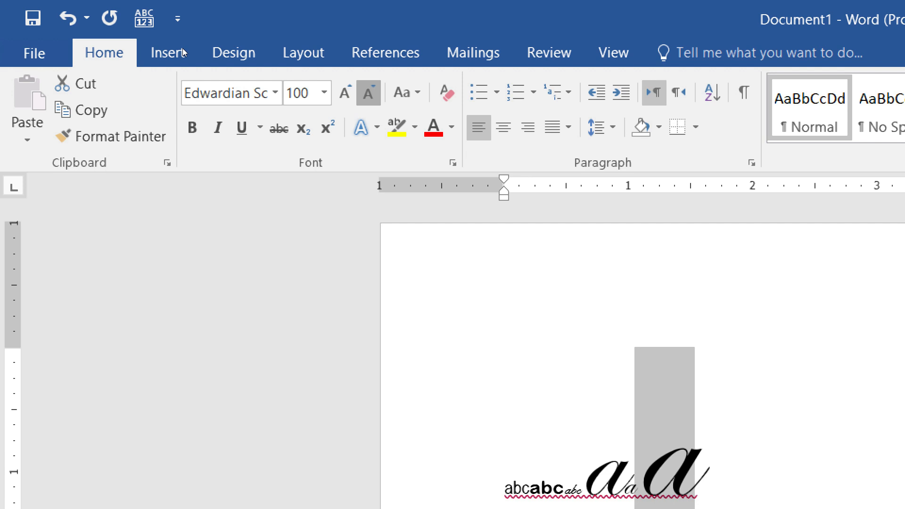
key("ctrl+shift+comma")
key("ctrl+shift+comma")
key("ctrl+shift+comma")
key("ctrl+shift+comma")
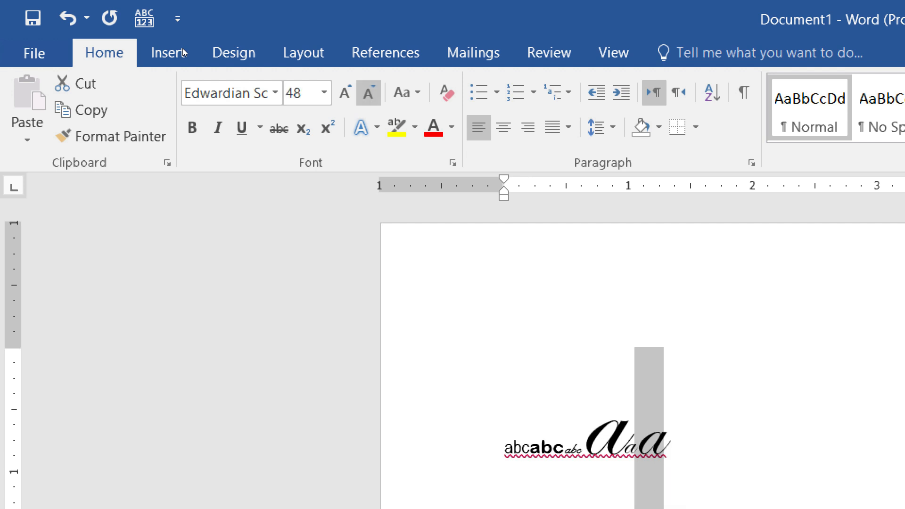